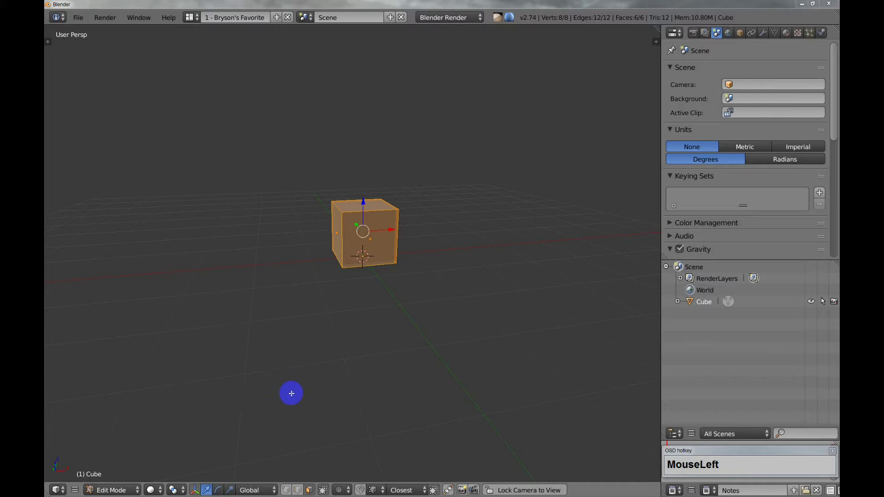
Filter the add-ons in User Preferences by "motio", examine the MotionTool add-on's details, and close the preferences.
left_click(80, 18)
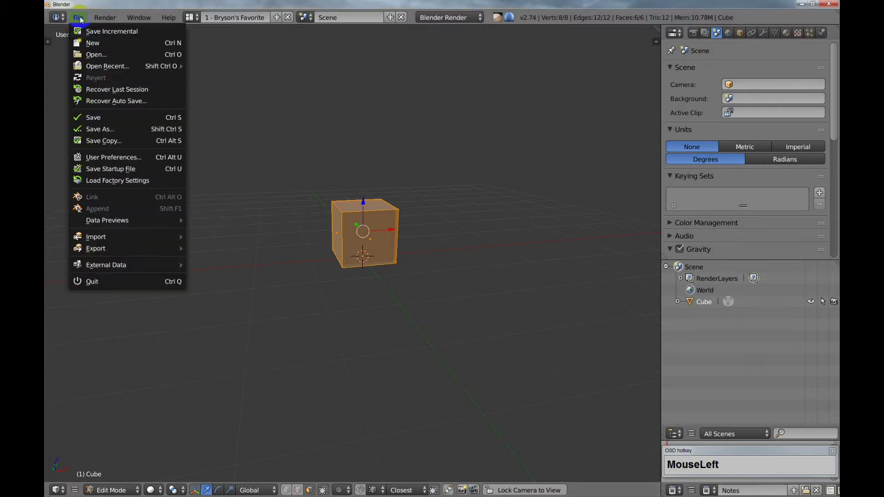
left_click(105, 157)
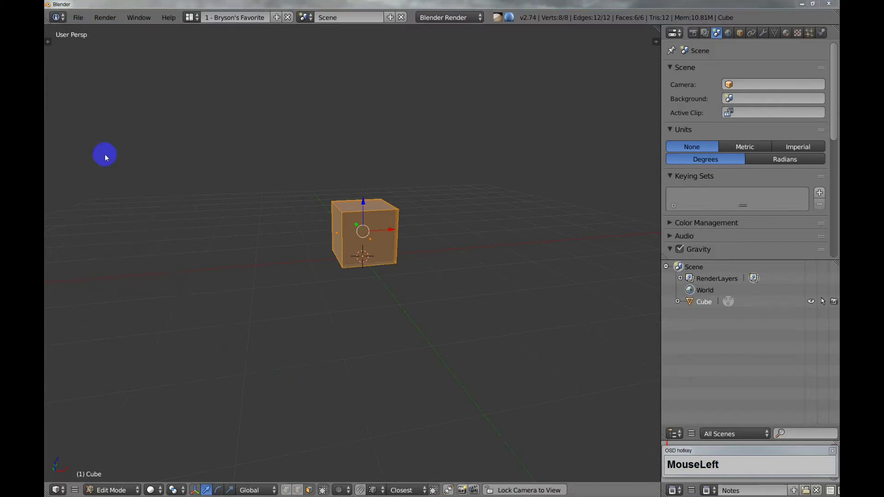
left_click_drag(45, 26, 302, 83)
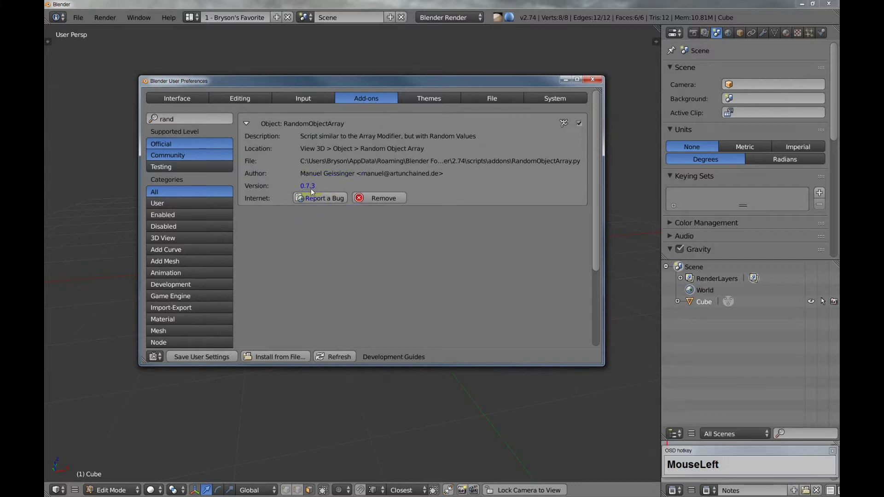
left_click(189, 117)
type("mpt")
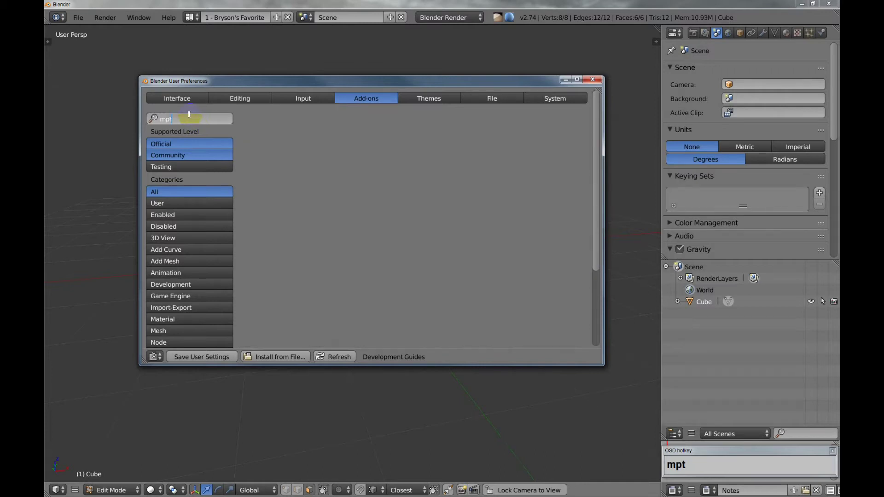
key("BackSpace")
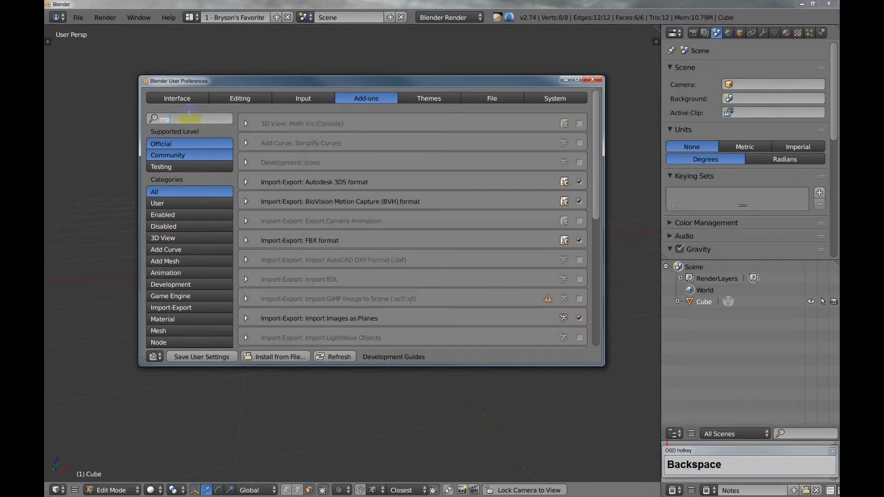
type("otio")
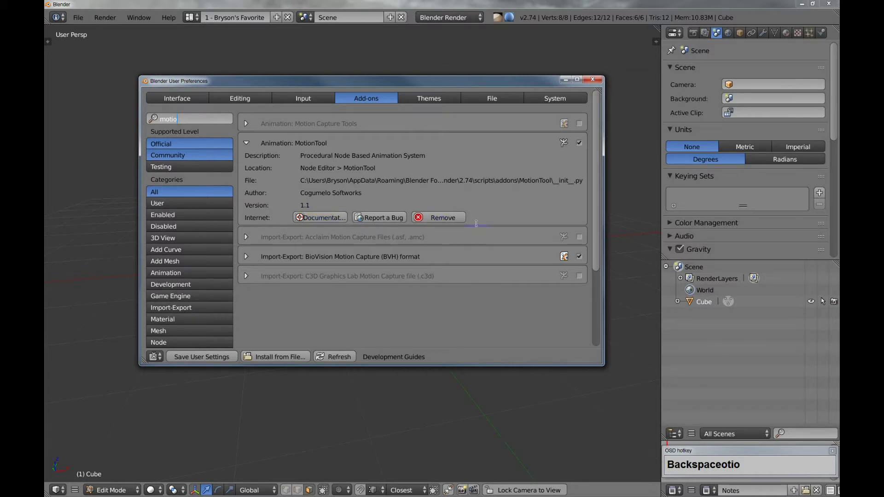
left_click(590, 80)
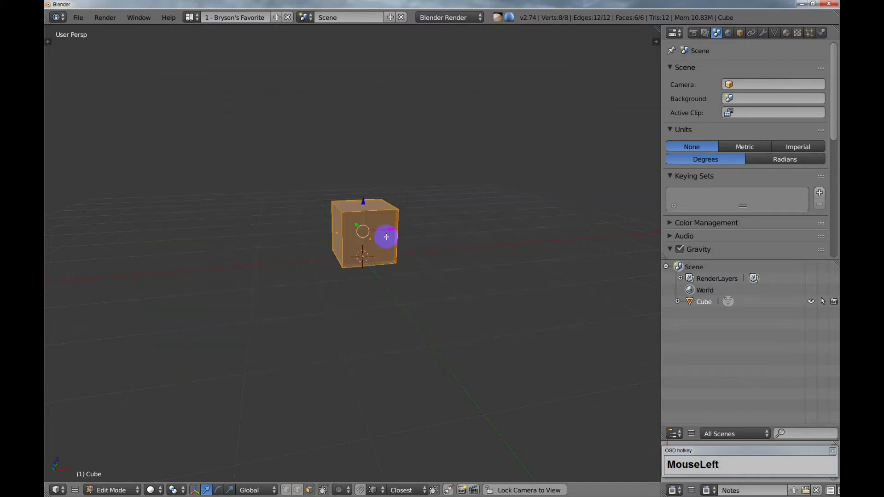
Leave Edit Mode and delete the default cube from the scene.
middle_click_drag(387, 237, 381, 248)
key("Tab")
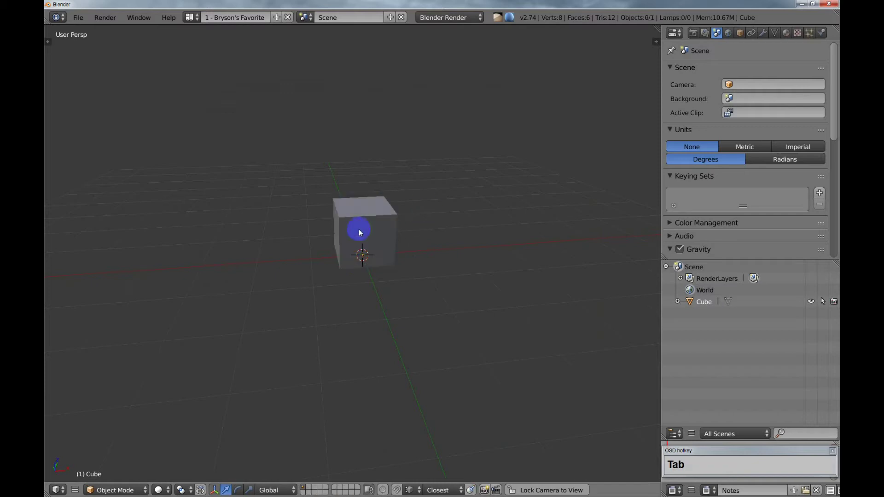
right_click(394, 264)
mouse_move(395, 267)
middle_mouse_down()
mouse_move(416, 282)
mouse_move(407, 258)
middle_mouse_up()
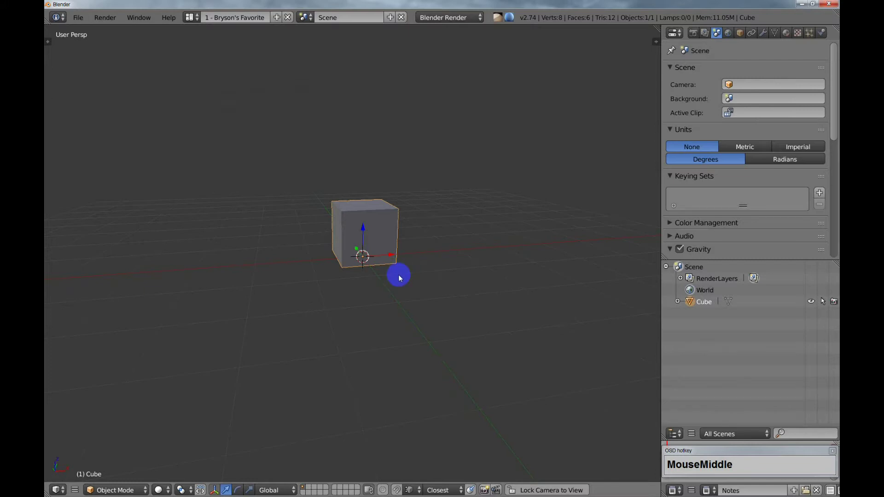
scroll(399, 276, "down", 1)
key("x")
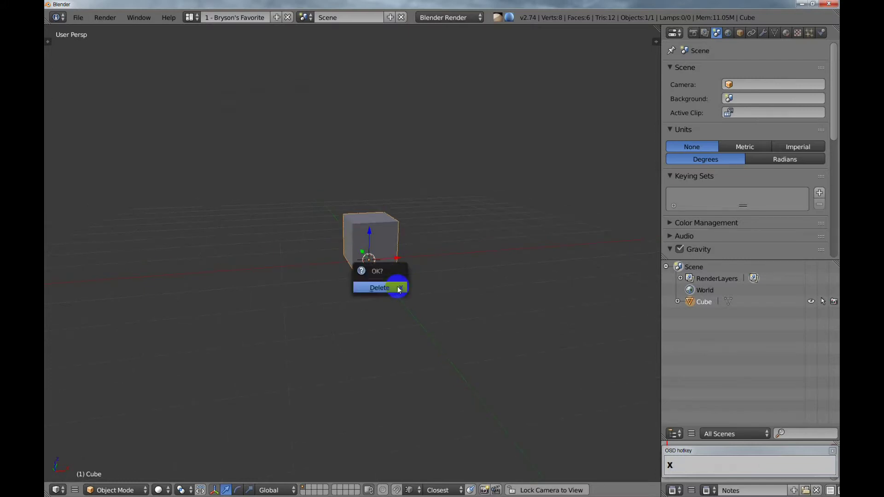
left_click(398, 288)
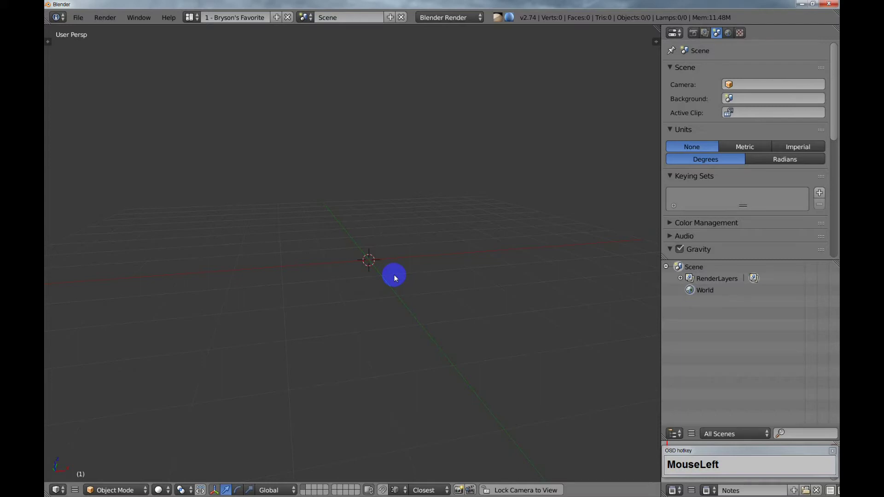
Add a mesh plane at the scene origin.
middle_click_drag(381, 280, 384, 287)
key("shift+a")
mouse_move(402, 284)
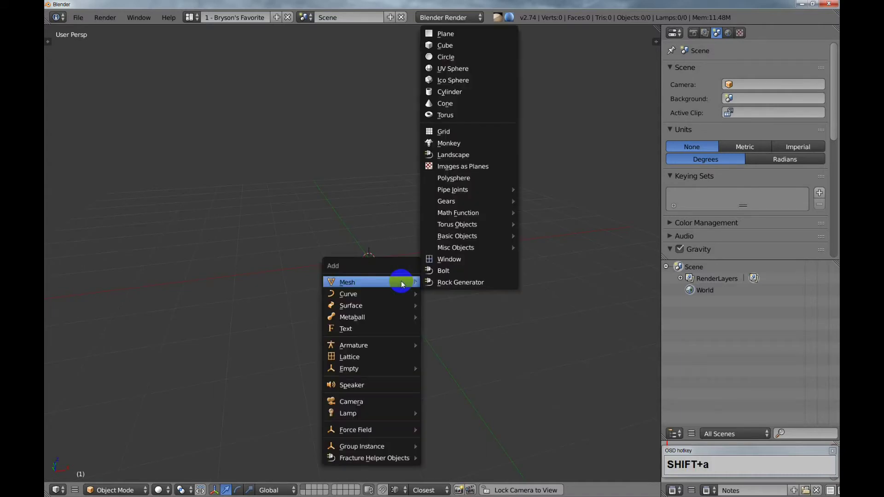
left_click(451, 35)
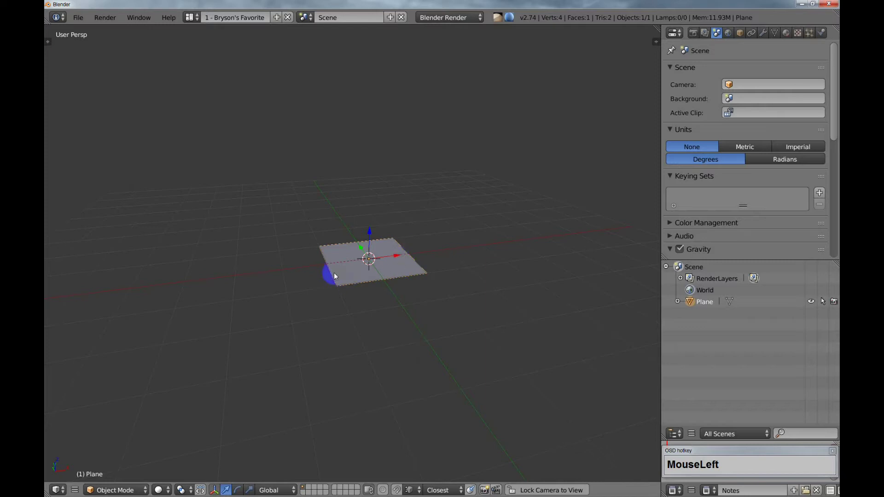
Set the pivot point to the 3D Cursor.
right_click(365, 300)
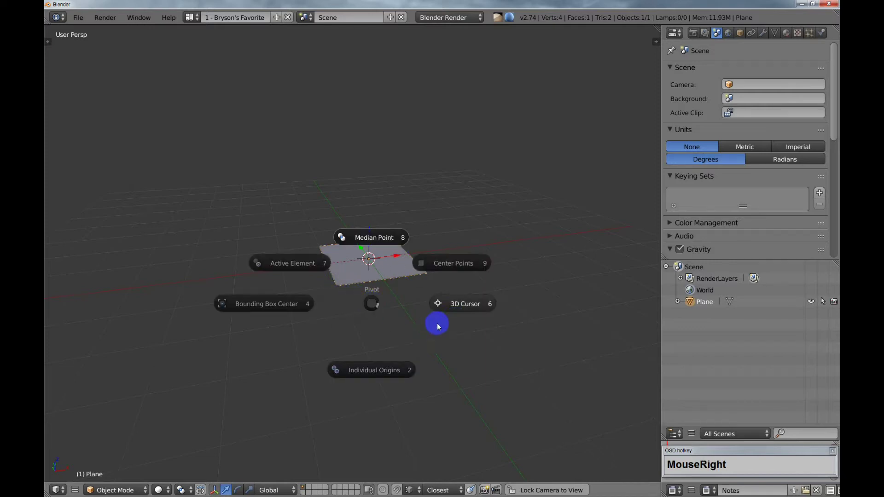
left_click(467, 304)
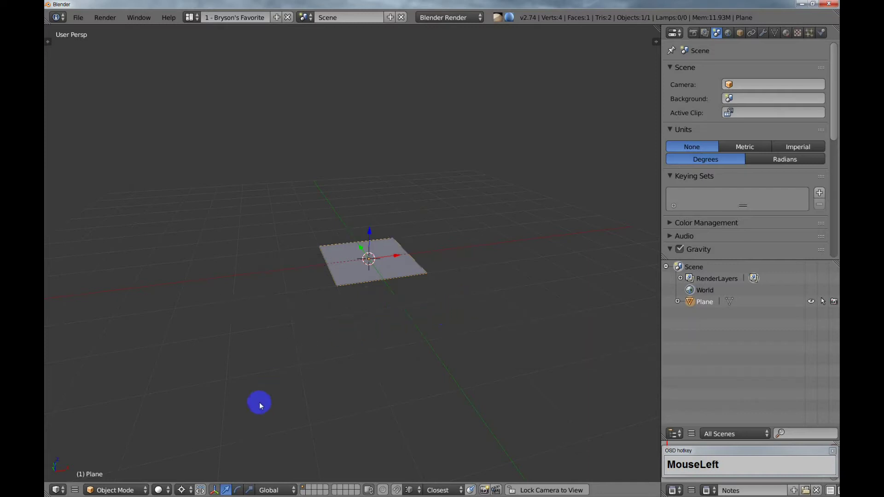
left_click(190, 490)
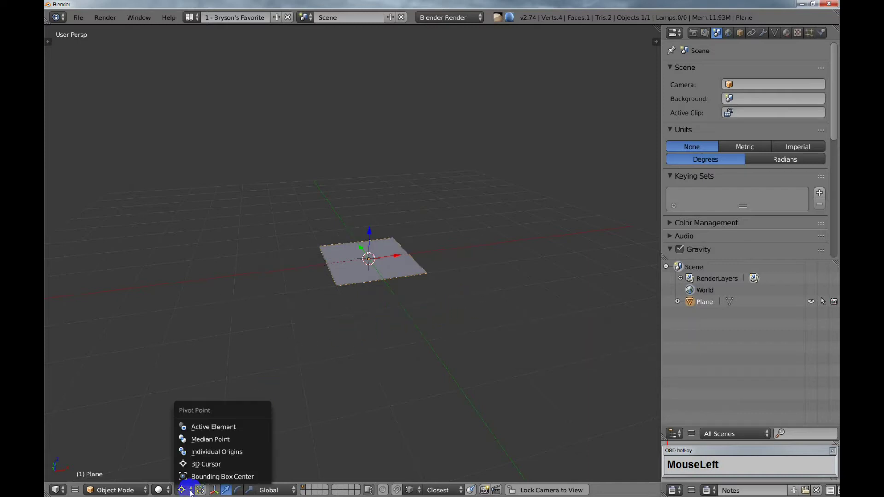
left_click(234, 464)
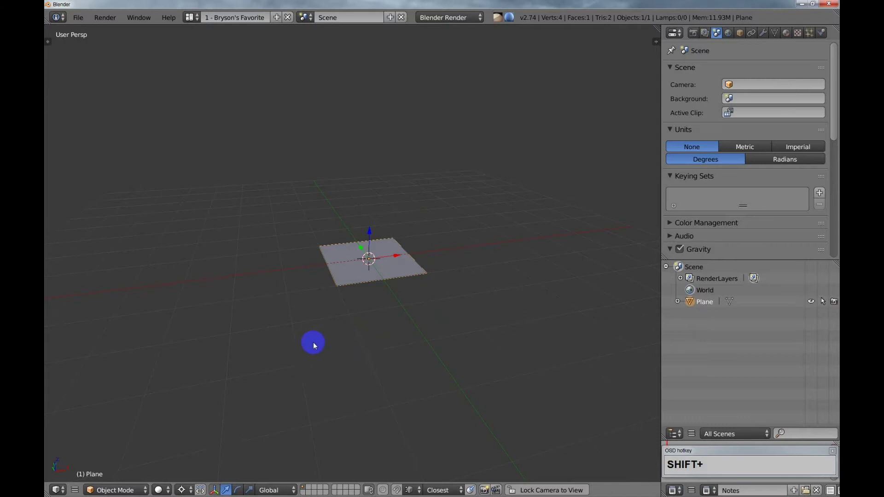
Enter Edit Mode on the plane and switch to edge selection.
left_click_drag(327, 301, 327, 311, "shift")
key("Tab")
right_click(323, 276)
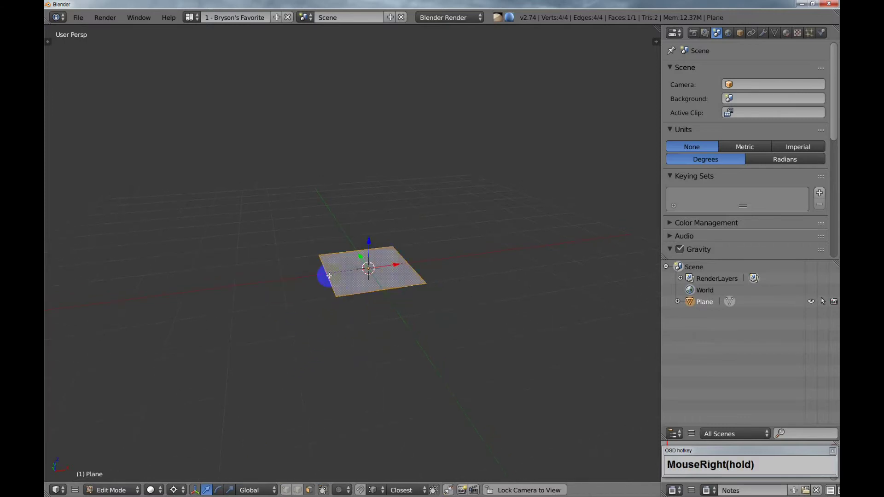
key("ctrl+Tab")
left_click(308, 305)
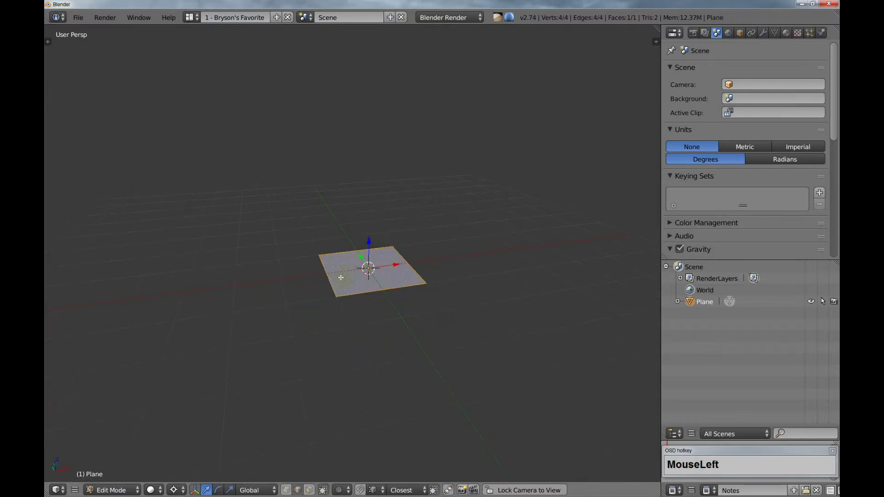
Scale the plane's edge on the negative X side to 0 along X so it lines up with the origin.
right_click(361, 300)
key("s")
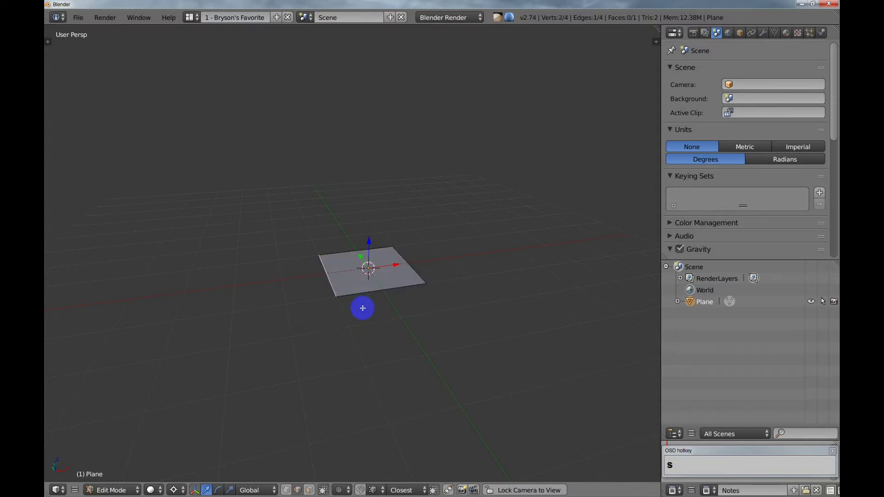
key("x")
key("Return")
key("s")
key("x")
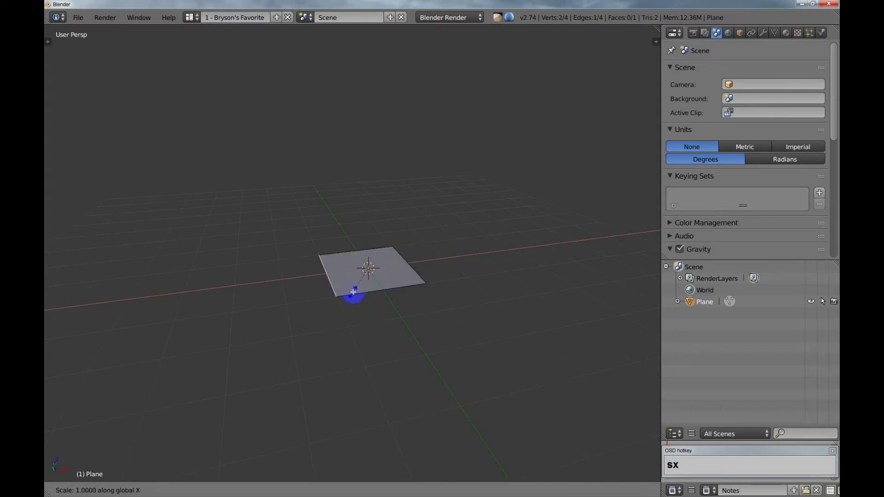
key("KP_0")
left_click(353, 292)
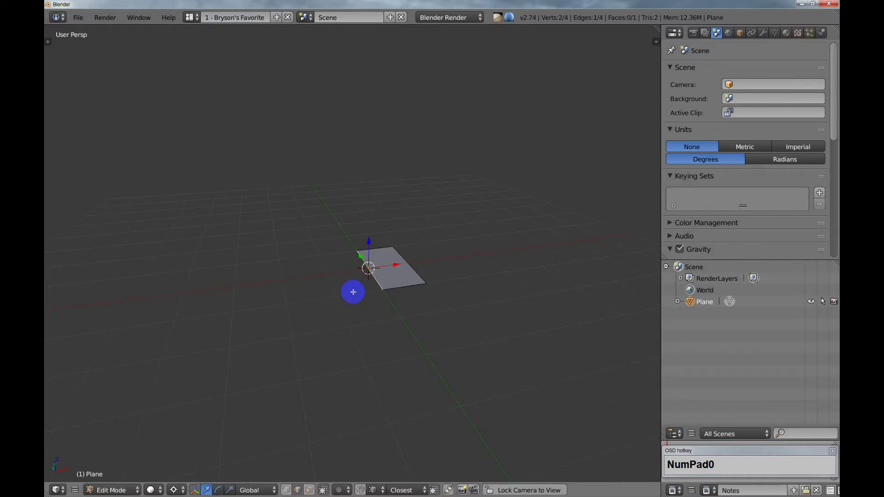
Stretch the plane into a long strip by scaling its positive X edge by 20 along X.
right_click(420, 273)
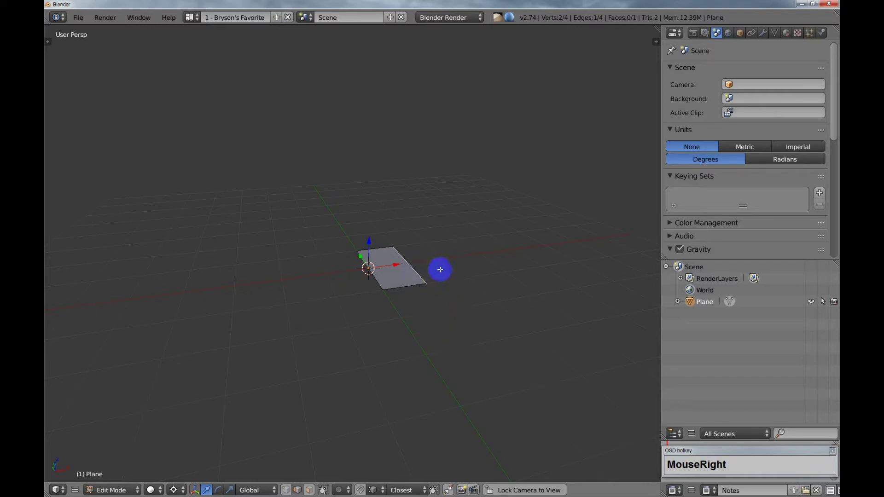
key("s")
key("x")
key("KP_2")
key("KP_0")
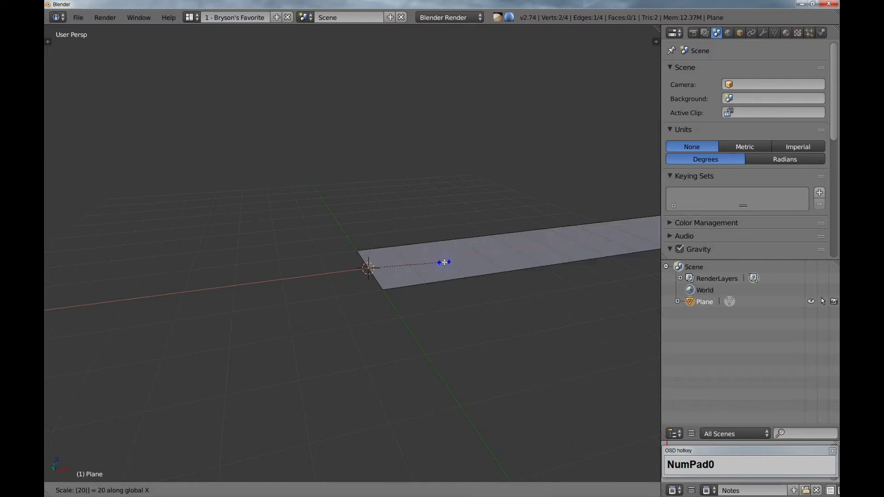
left_click(468, 294)
Narrow the strip by selecting both long edges and scaling them by 0.5 along Y.
scroll(470, 297, "down", 2)
middle_click_drag(474, 303, 335, 306, "shift")
right_click(400, 272)
right_click(424, 295, "shift")
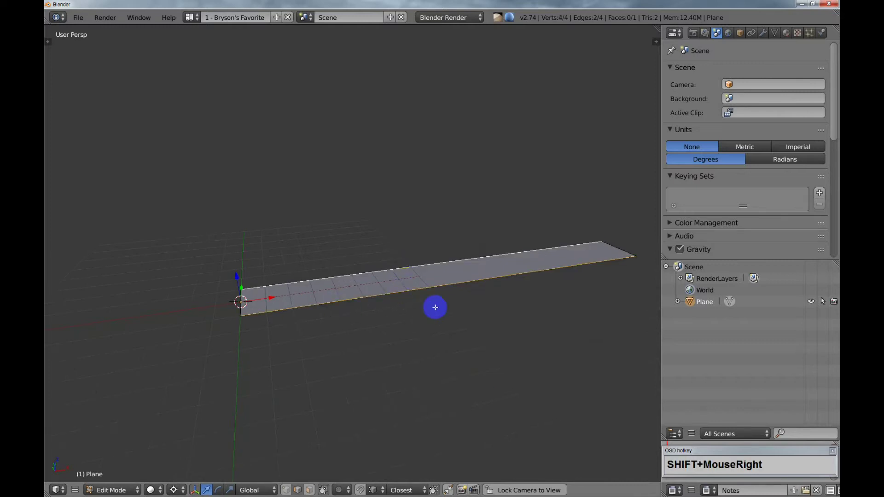
middle_click_drag(446, 321, 454, 322)
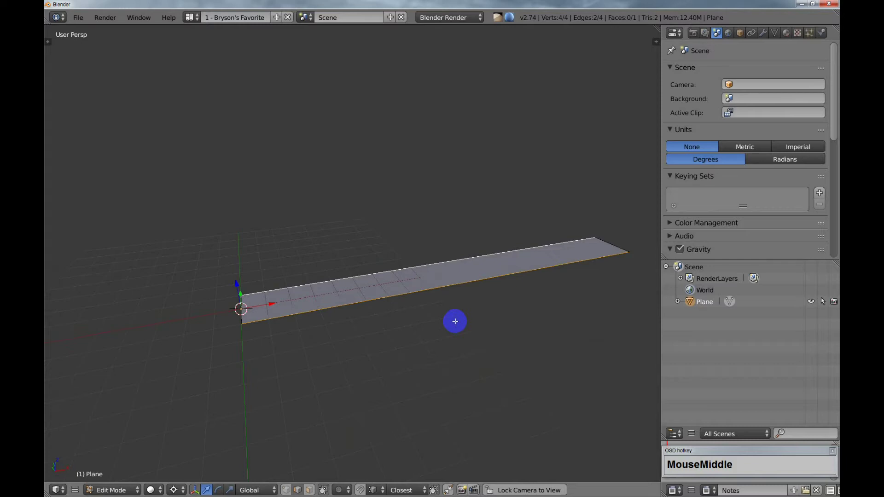
middle_click_drag(455, 321, 456, 320)
key("s")
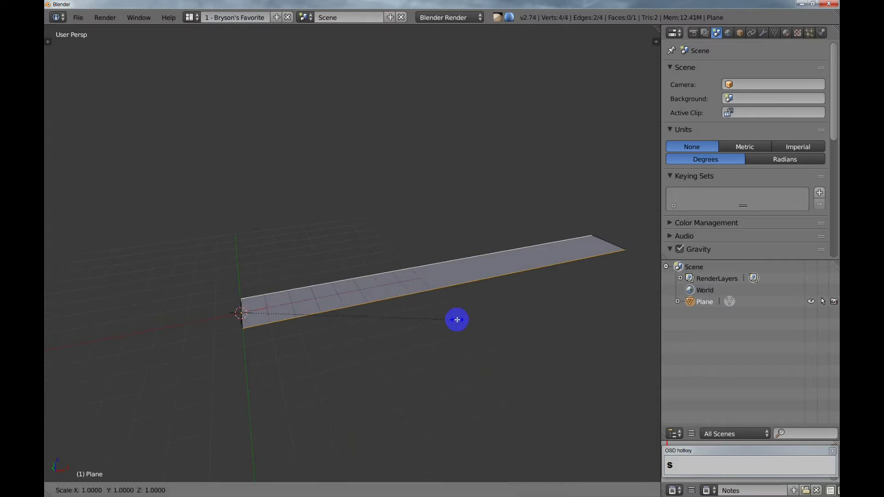
key("y")
key("KP_Decimal")
key("KP_5")
key("Return")
Try scaling the strip's two long edges by 0.25 along Y, and undo that scaling.
middle_click_drag(437, 312, 444, 332)
key("s")
key("y")
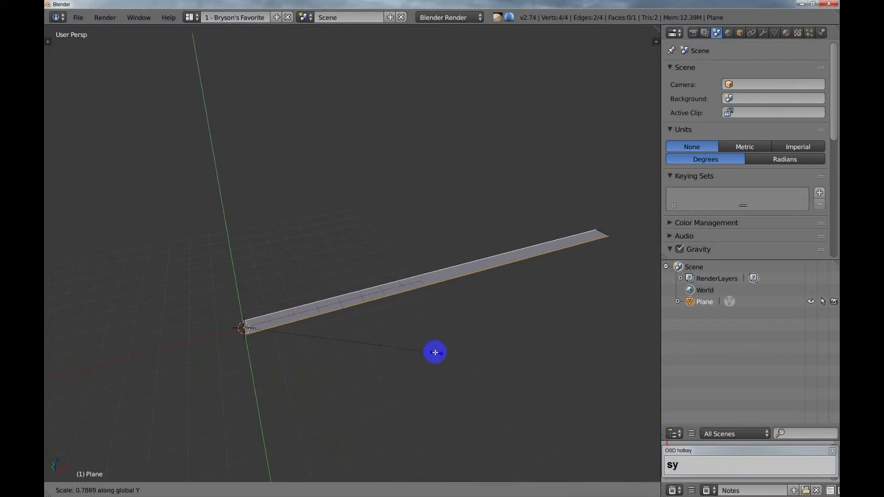
type(".25")
key("Return")
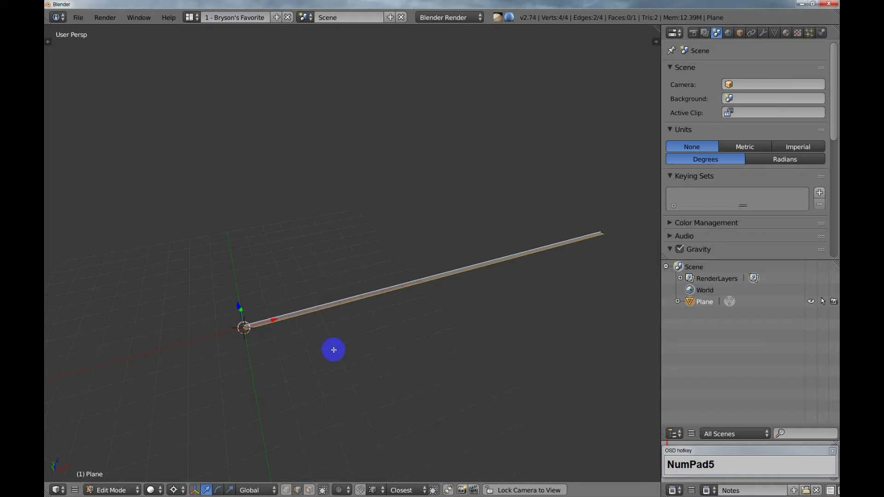
key("ctrl+z")
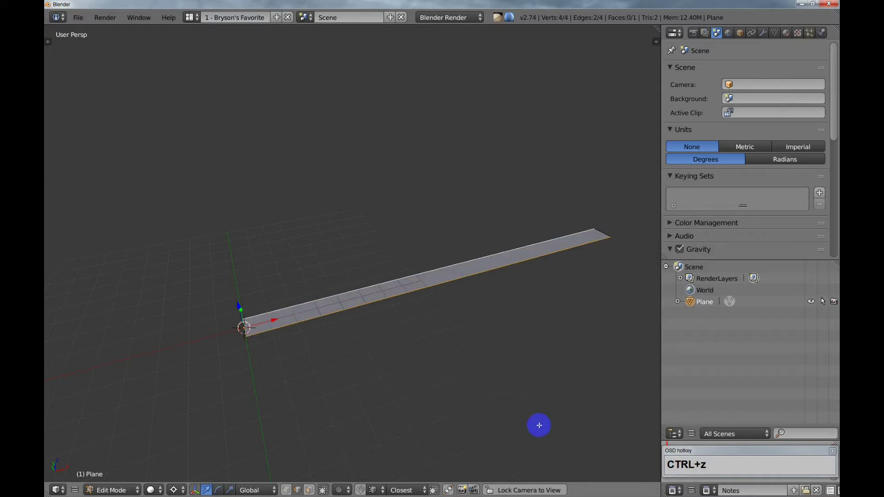
Scale the strip's two long edges closer together freehand along Y.
key("s")
right_click(468, 371)
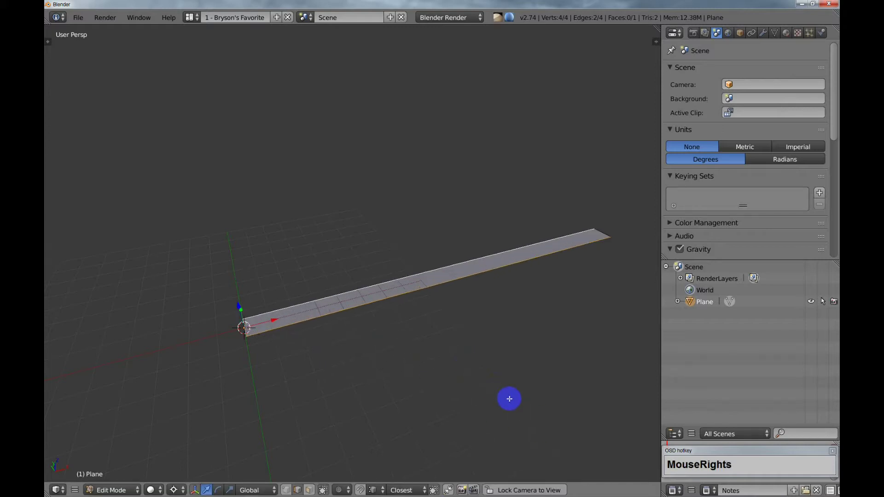
key("s")
key("y")
left_click(395, 317)
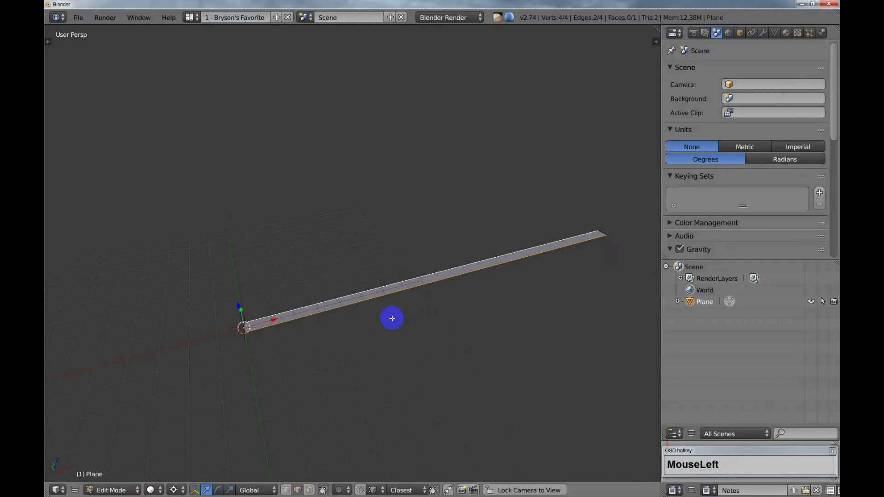
Divide the strip along its length with 15 evenly spaced loop cuts, and return to Object Mode.
scroll(357, 351, "up", 2)
middle_click_drag(384, 297, 310, 335, "shift")
scroll(313, 334, "down", 2)
middle_click_drag(385, 344, 390, 366, "shift")
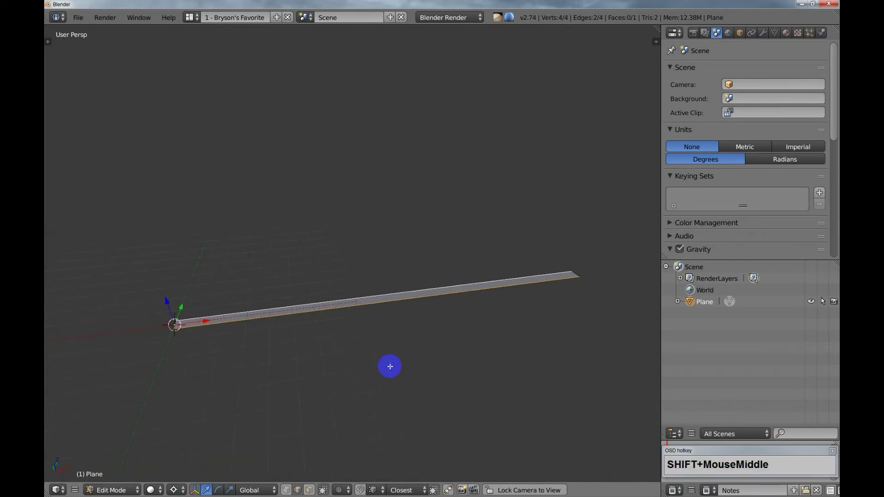
key("Tab")
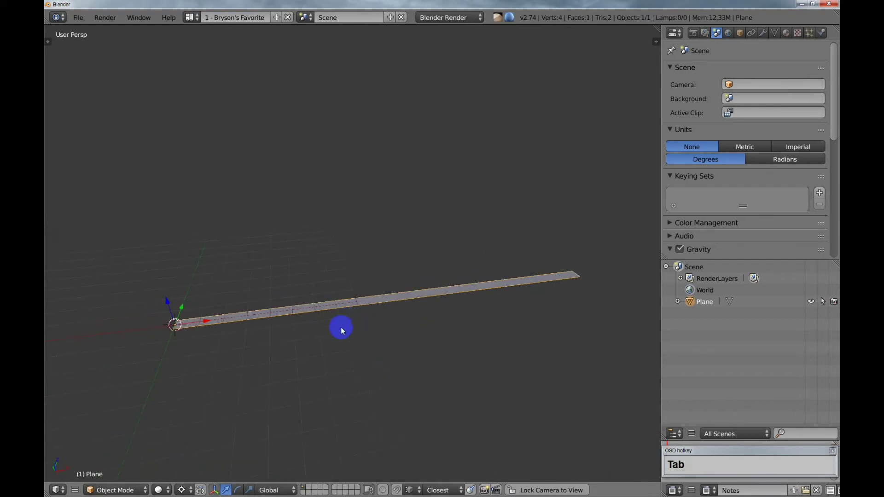
key("Tab")
right_click(361, 304)
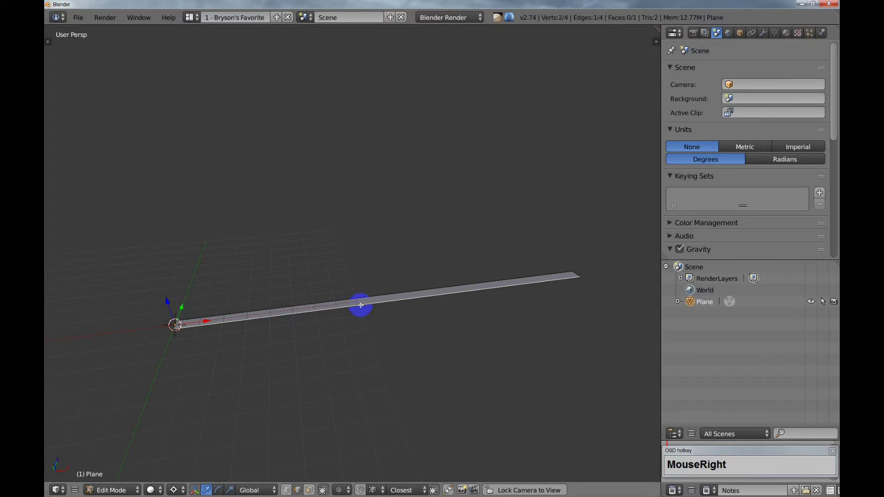
key("ctrl+r")
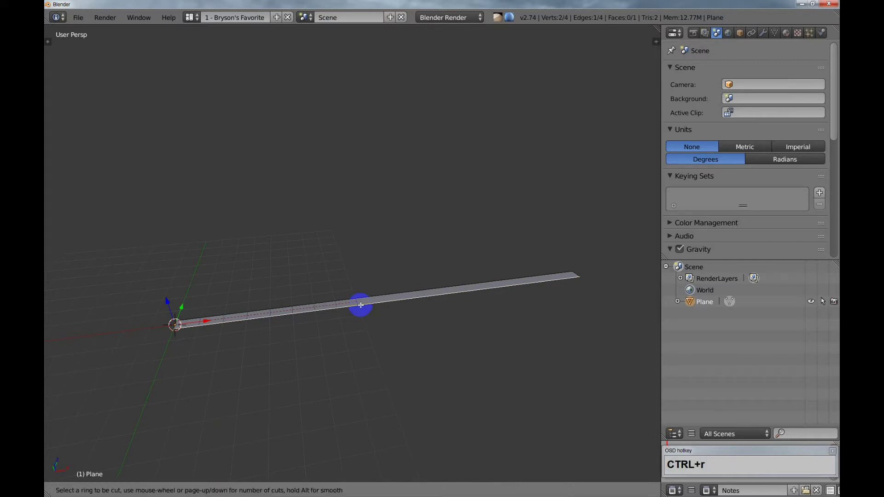
scroll(360, 304, "up", 2)
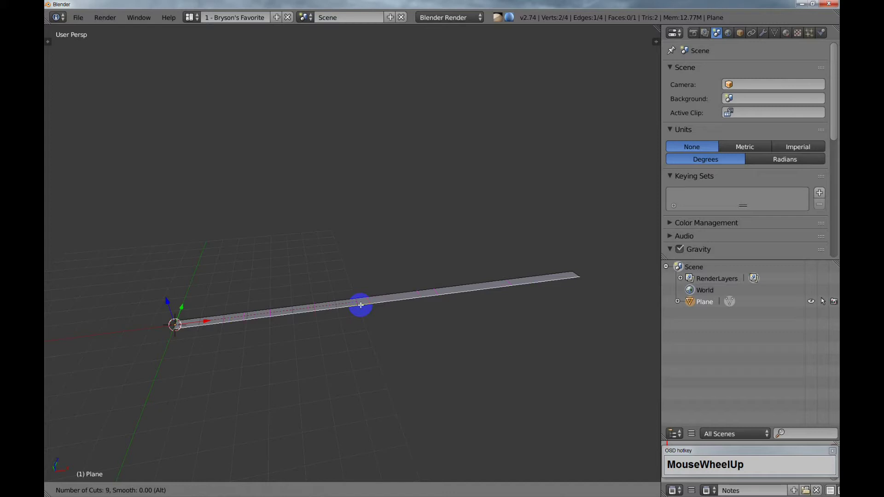
key("KP_1")
key("KP_5")
left_click(360, 305)
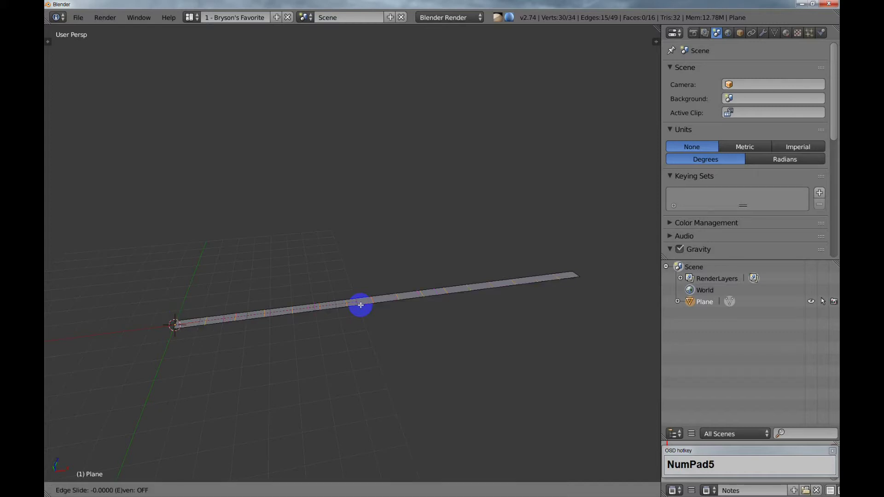
right_click(362, 318)
middle_click_drag(369, 349, 394, 331)
key("Tab")
Add a Solidify modifier to the strip and set its thickness to 0.15.
right_click(360, 302)
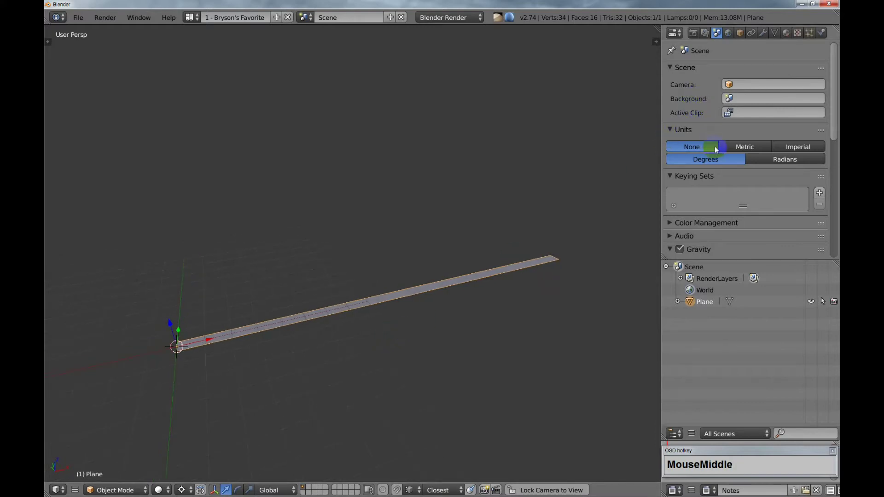
left_click(765, 37)
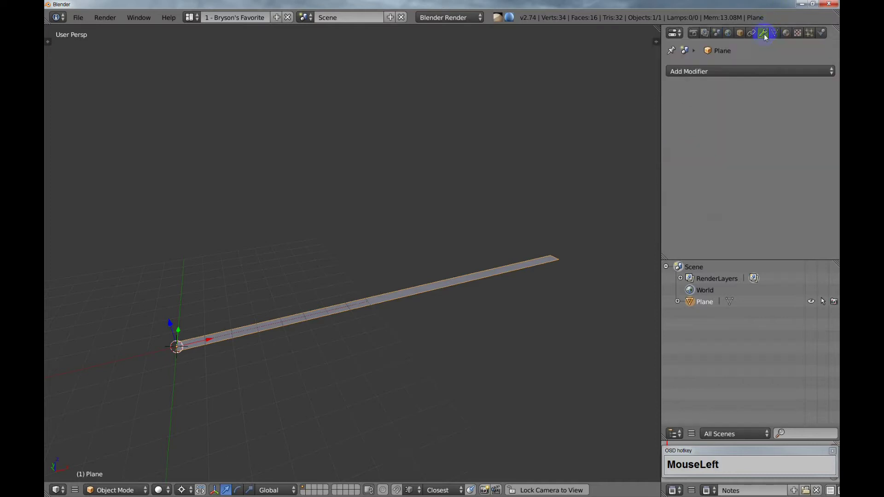
left_click(715, 72)
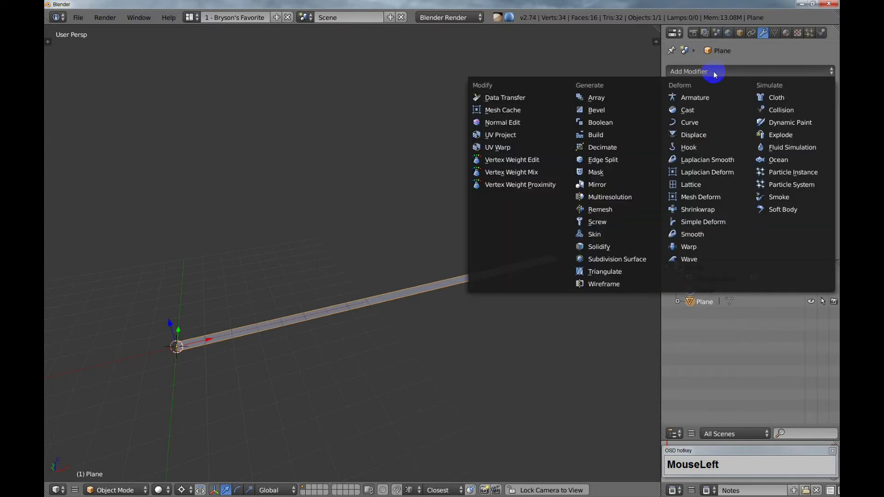
left_click(597, 247)
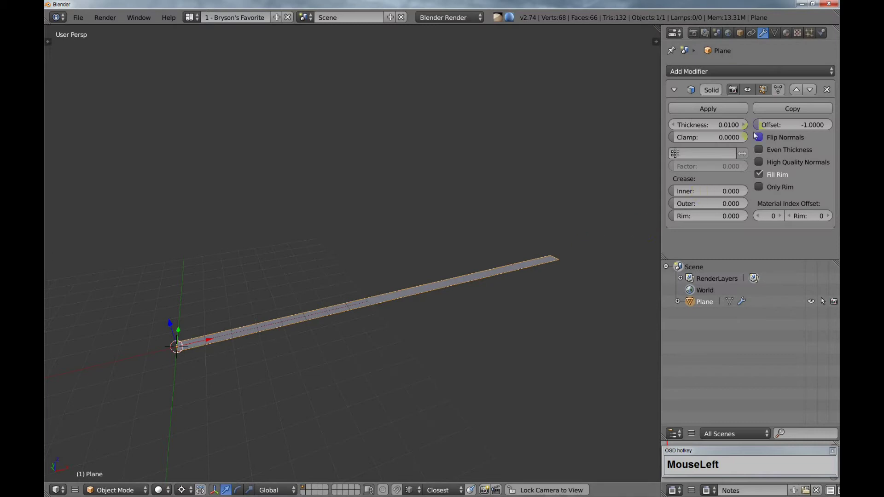
left_click_drag(721, 125, 741, 124)
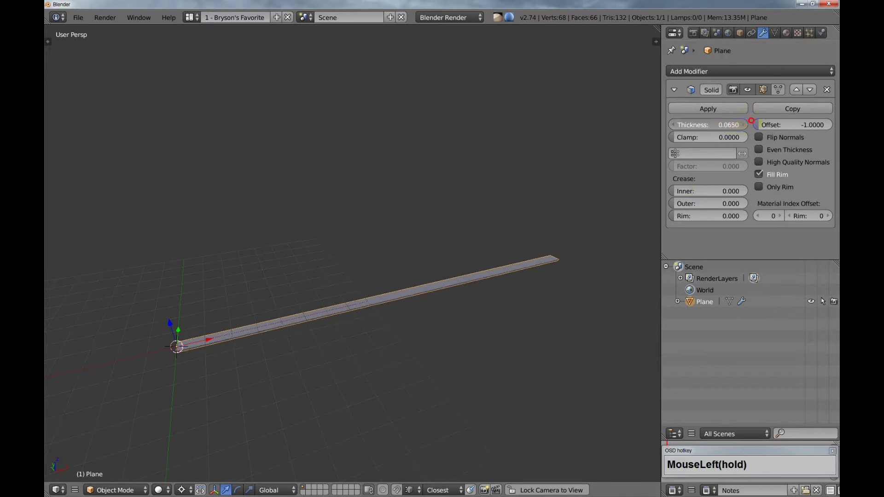
key("KP_1")
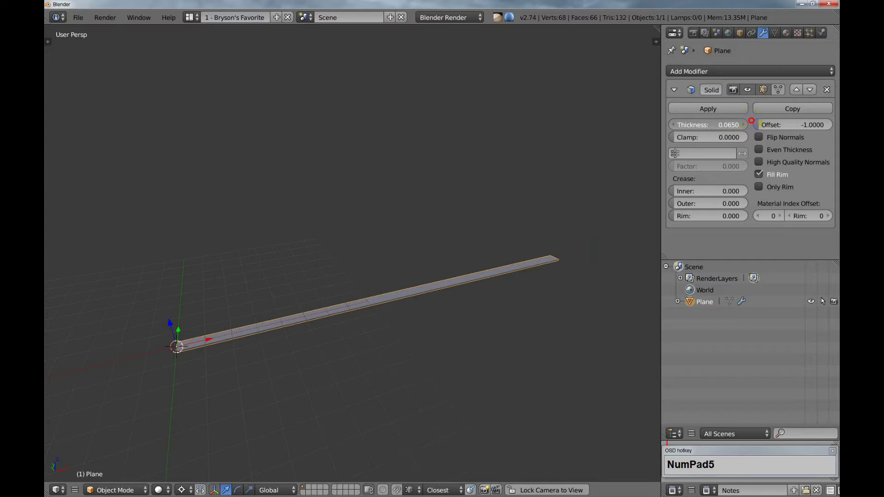
left_click(721, 123)
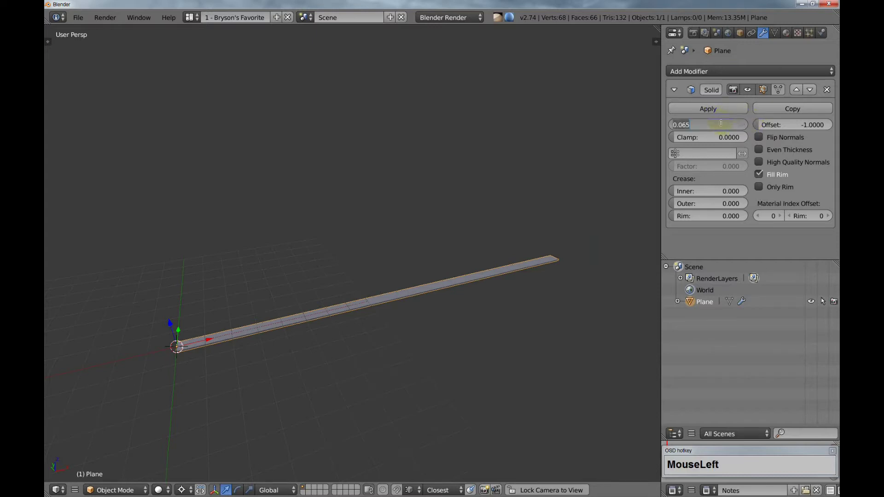
type("0.15")
key("Return")
Examine the thickened strip from several angles and along its length.
middle_click_drag(553, 222, 402, 307)
scroll(395, 310, "up", 3)
middle_click_drag(354, 331, 492, 240, "shift")
scroll(399, 270, "up", 3)
scroll(394, 270, "down", 2)
middle_click_drag(366, 271, 377, 233, "shift")
scroll(341, 232, "up", 2)
scroll(438, 228, "down", 2)
middle_click_drag(438, 229, 411, 245)
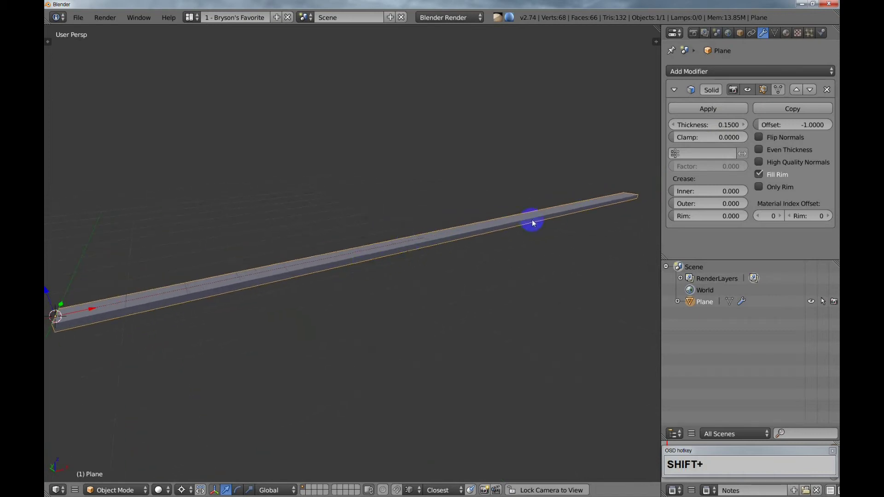
scroll(410, 250, "down", 2)
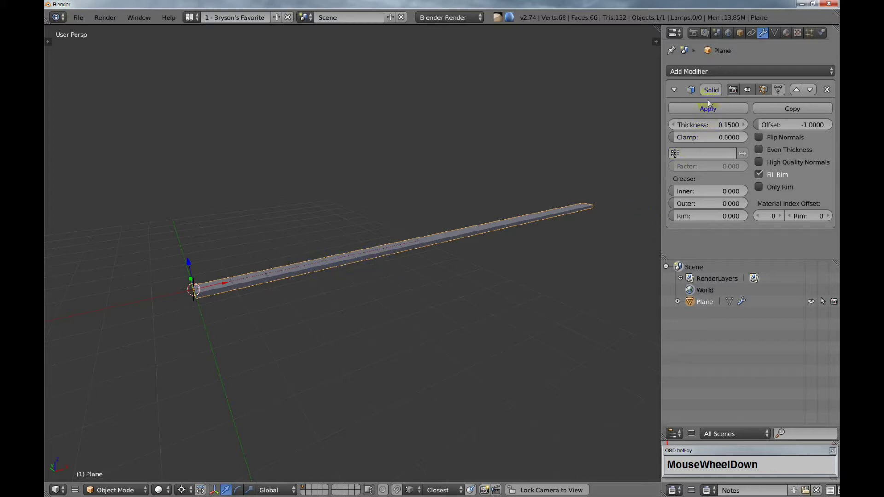
Add a Bevel modifier to the solidified strip and inspect its edges.
left_click(721, 71)
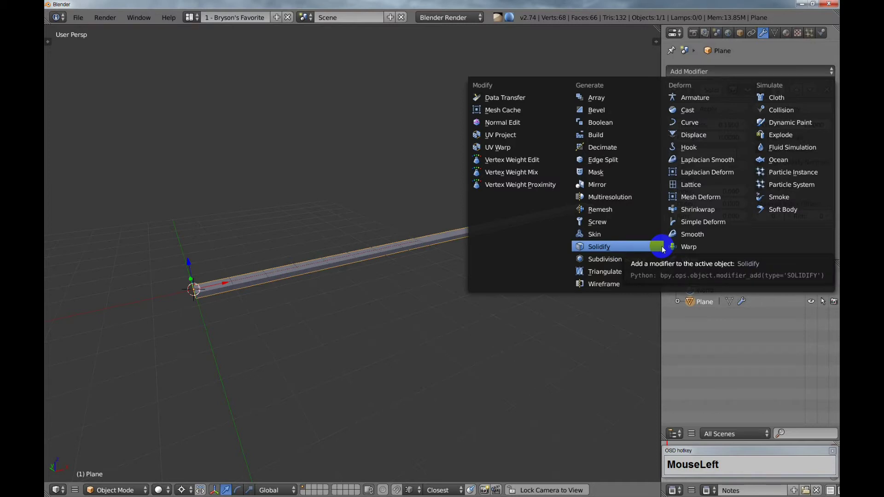
left_click(598, 110)
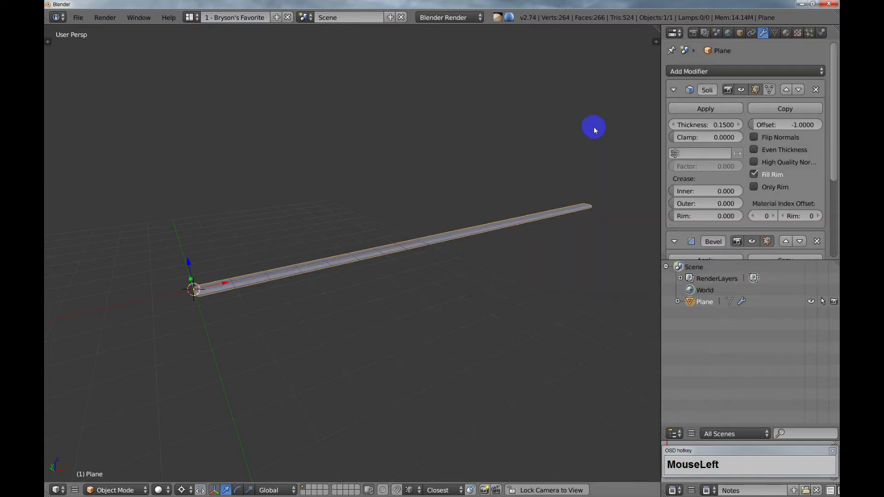
scroll(352, 252, "up", 2)
middle_click_drag(291, 271, 434, 203, "shift")
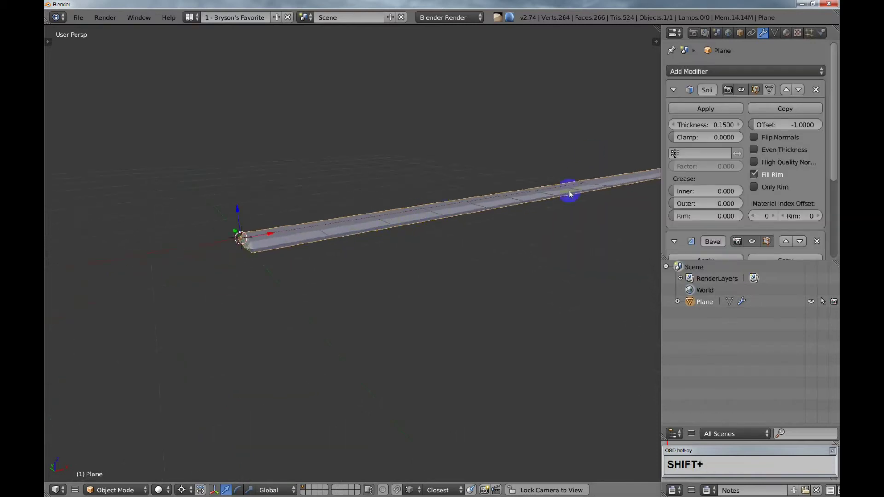
left_click_drag(833, 116, 620, 197)
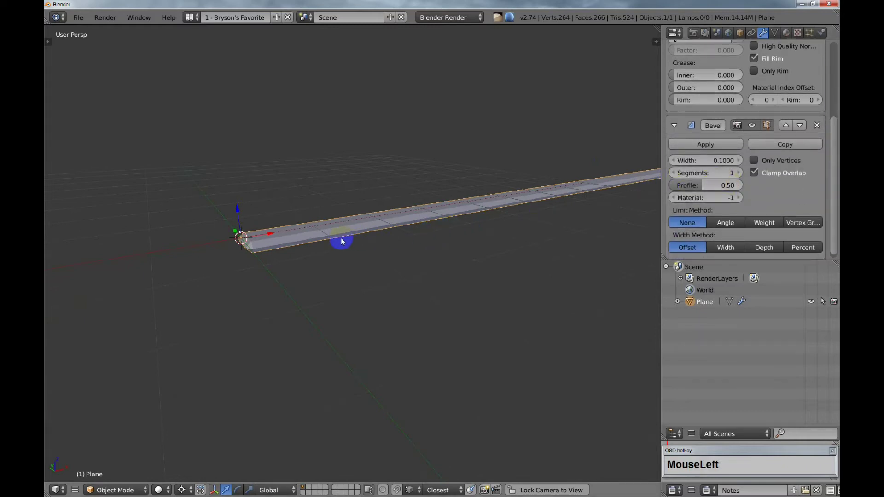
scroll(341, 238, "up", 1)
middle_click_drag(358, 238, 351, 250, "shift")
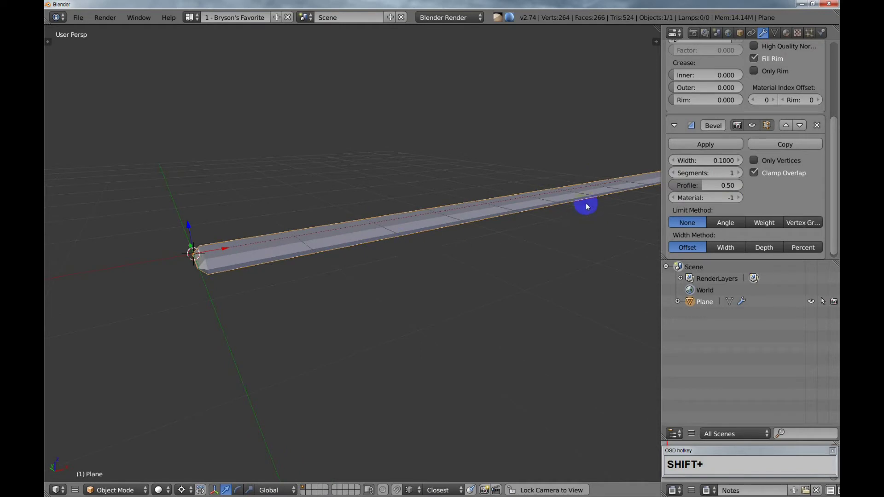
Set the Bevel modifier's width to 0.015 and check the strip's edges.
left_click(713, 161)
type(".")
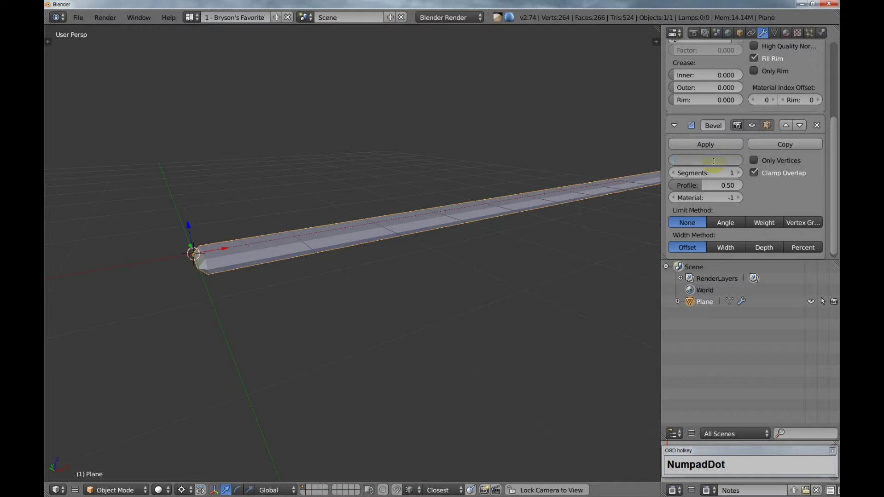
type("015")
key("Return")
middle_click_drag(437, 214, 400, 267)
scroll(406, 222, "up", 3)
scroll(451, 243, "down", 3)
scroll(476, 242, "down", 2)
scroll(437, 240, "down", 2)
mouse_move(463, 239)
middle_mouse_down("shift")
mouse_move(394, 237)
mouse_move(456, 241)
middle_mouse_up("shift")
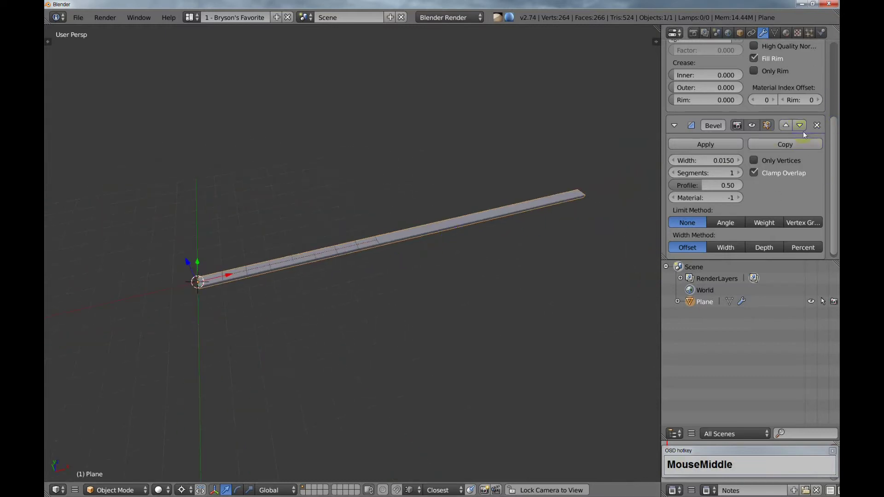
Collapse the settings of the Bevel and Solidify modifiers.
left_click(674, 125)
left_click_drag(832, 143, 832, 60)
left_click(674, 90)
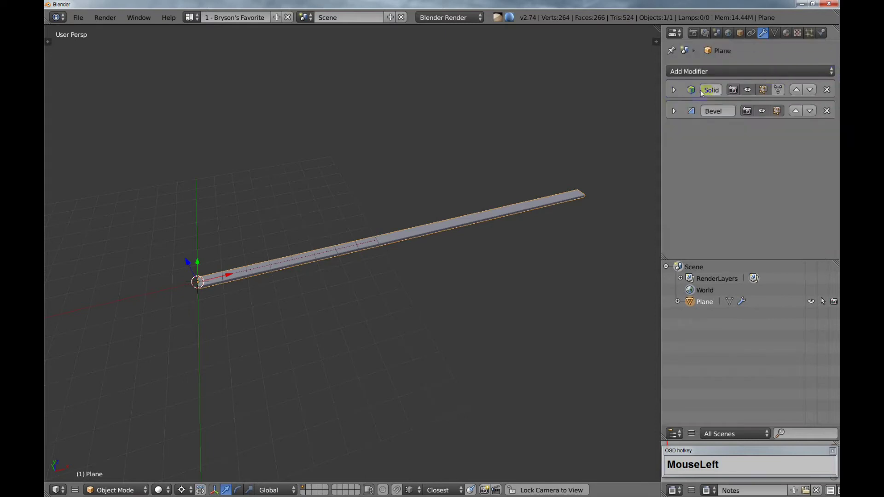
Add a Simple Deform modifier to the strip and set its mode to Bend.
left_click(697, 74)
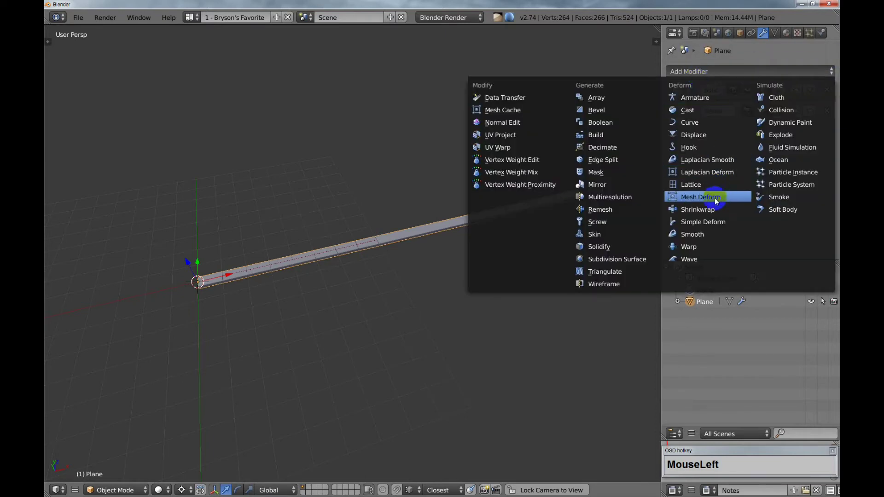
left_click(692, 221)
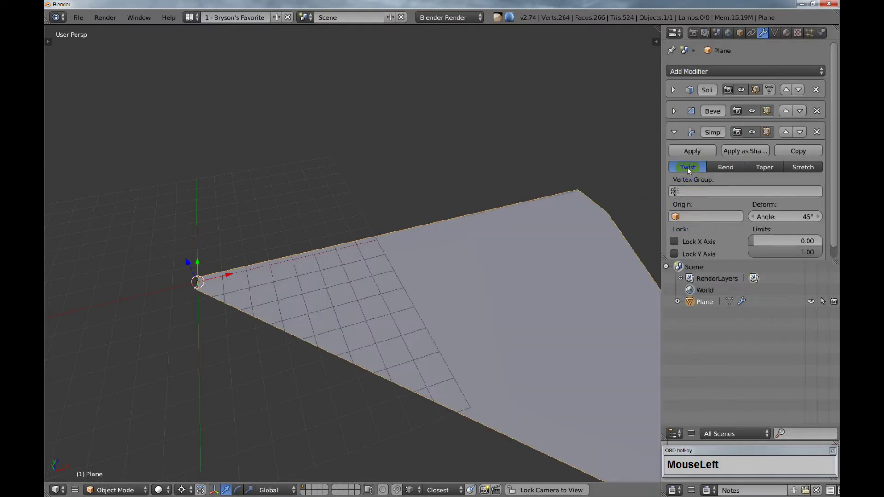
left_click(720, 166)
Try out a slight bend on the strip in top view, and set the bend angle to 0°.
middle_click_drag(478, 214, 424, 235, "shift")
key("KP_7")
scroll(437, 214, "down", 4)
scroll(420, 219, "up", 2)
mouse_move(804, 217)
left_mouse_down()
mouse_move(739, 220)
mouse_move(806, 217)
left_mouse_up()
left_click(778, 219)
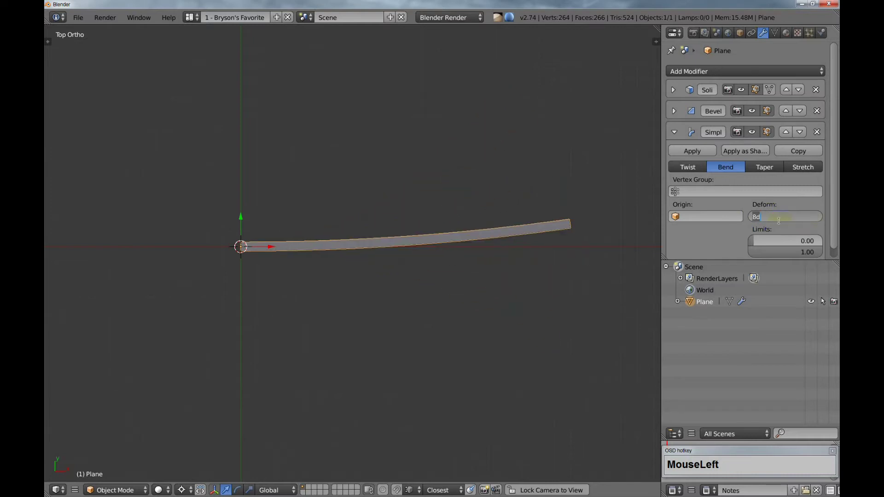
type("0")
key("Return")
Rotate the strip 90° around the global X axis in right view.
middle_click_drag(479, 203, 402, 271)
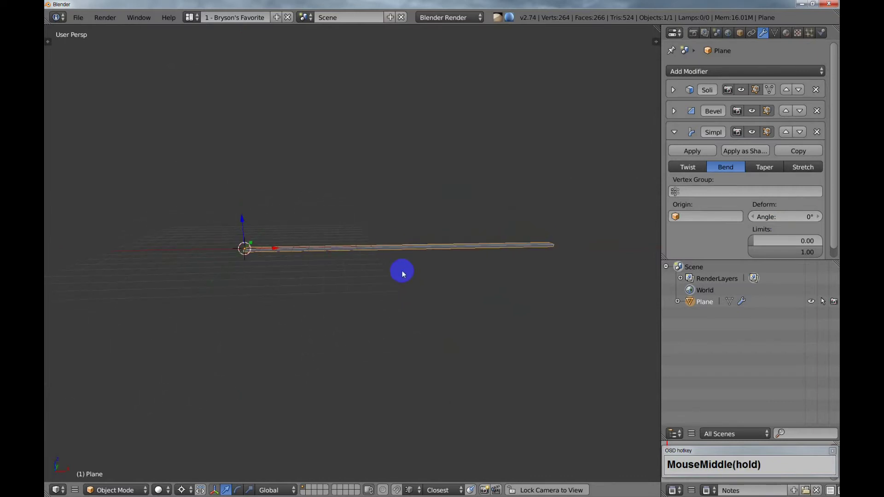
key("KP_1")
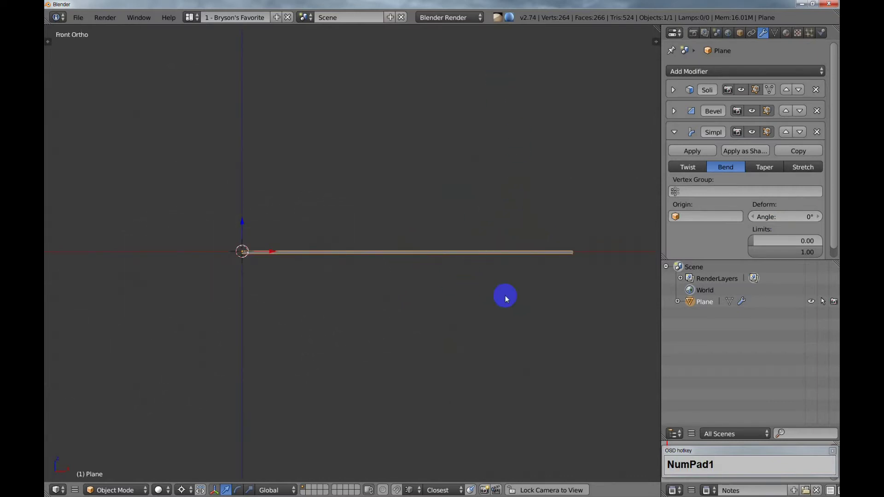
middle_click_drag(306, 201, 280, 325)
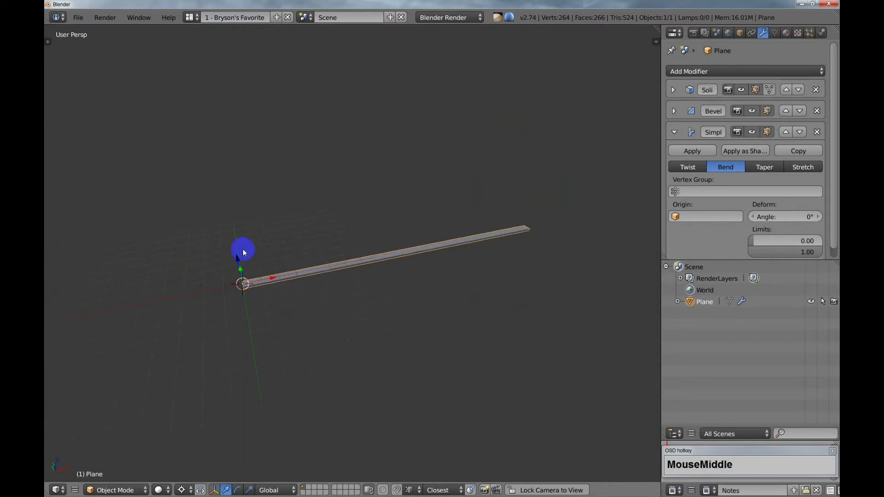
middle_click_drag(317, 316, 447, 295, "shift")
key("KP_3")
scroll(396, 283, "up", 1)
middle_click_drag(390, 278, 418, 276, "shift")
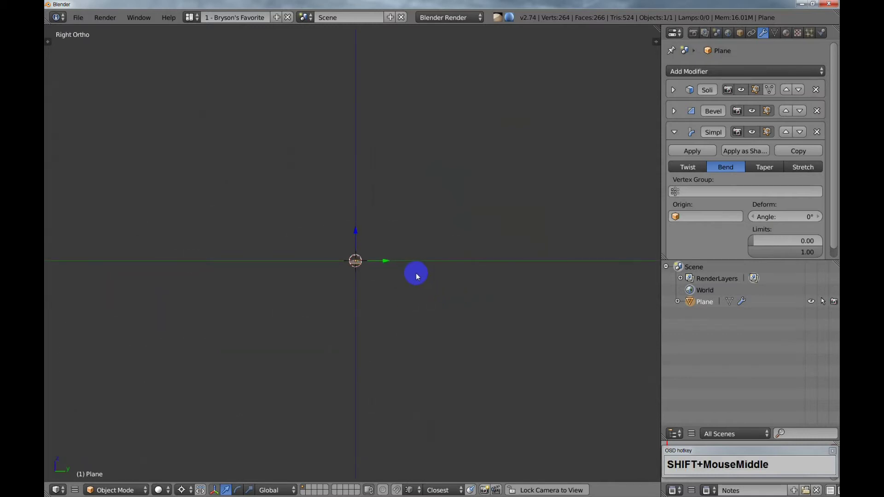
key("r")
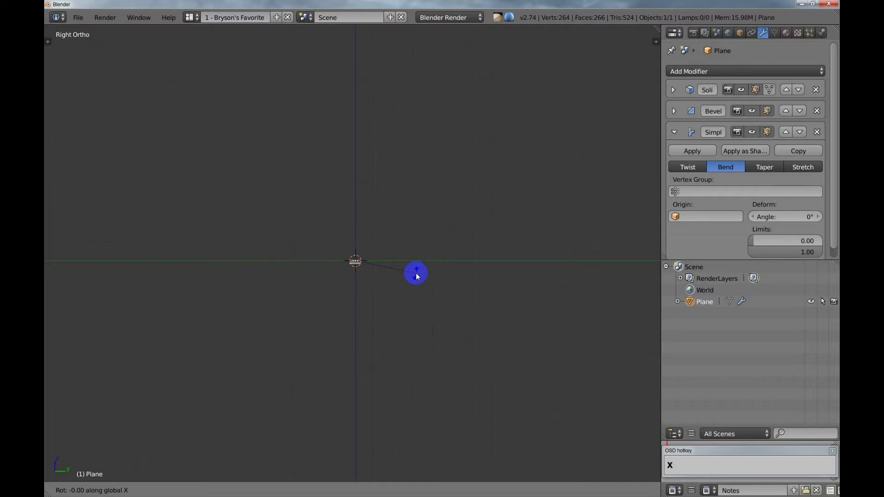
key("KP_9")
key("KP_0")
key("Return")
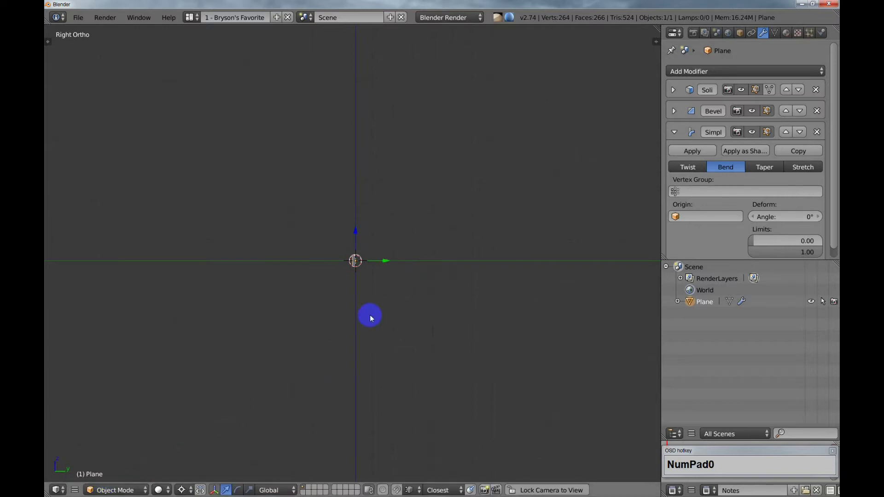
Apply the strip's rotation and scale, as well as its location, to the object data.
key("ctrl+a")
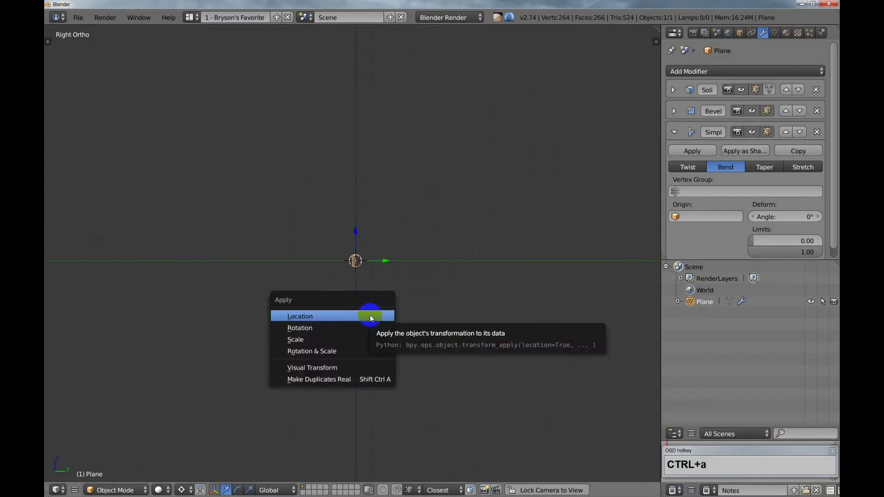
left_click(321, 352)
key("ctrl+a")
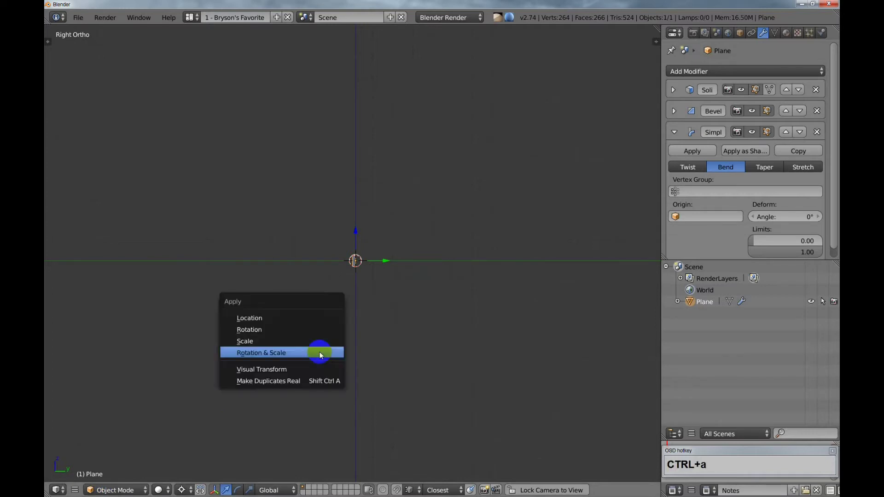
left_click(306, 316)
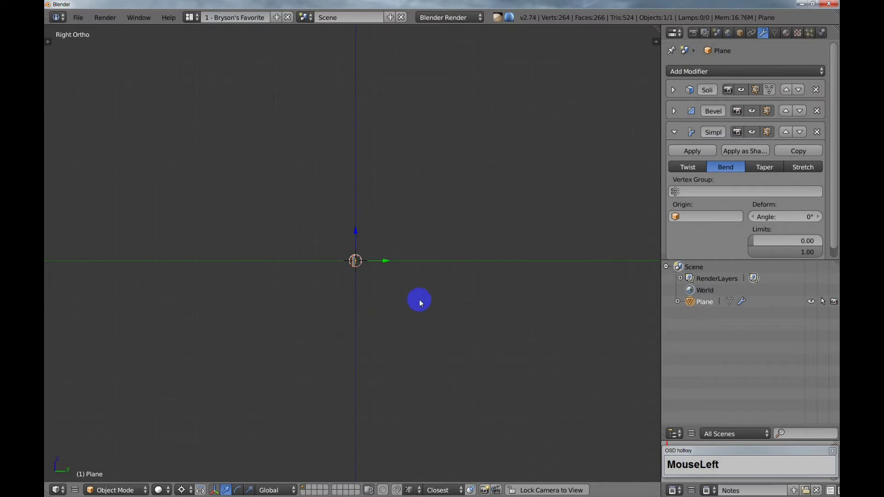
Rotate the strip another 90° around the global X axis in right view, without applying the rotation.
key("r")
key("KP_9")
key("KP_0")
key("Return")
middle_click_drag(385, 302, 405, 265)
scroll(417, 304, "down", 2)
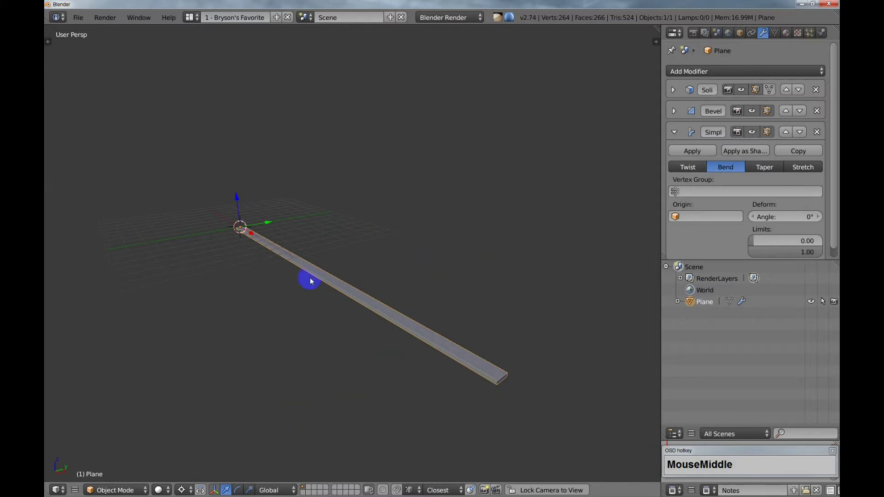
Set the transform orientation to Local and examine the strip's own axes at its origin.
middle_click_drag(305, 309, 309, 304)
middle_click_drag(275, 483, 269, 481)
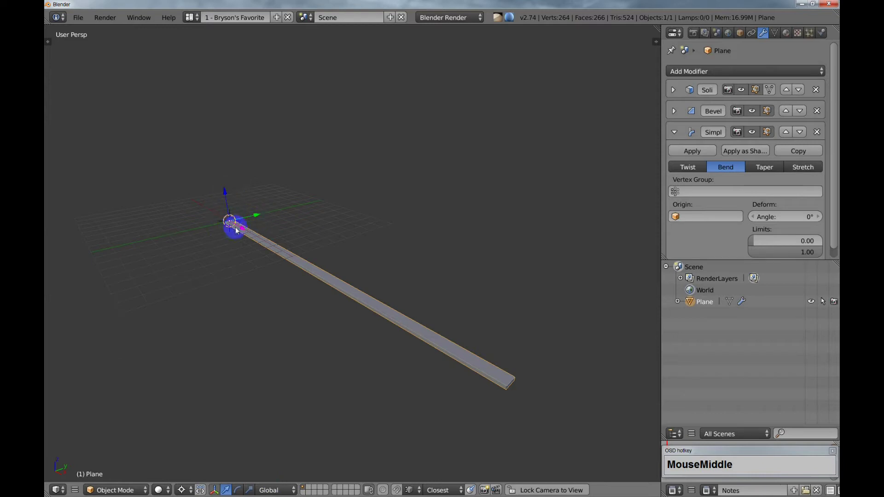
middle_click_drag(239, 248, 248, 247, "shift")
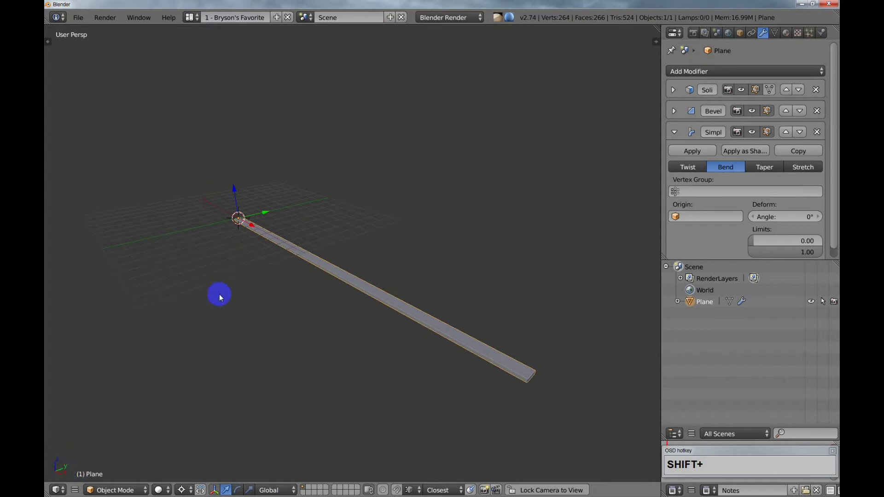
left_click(268, 489)
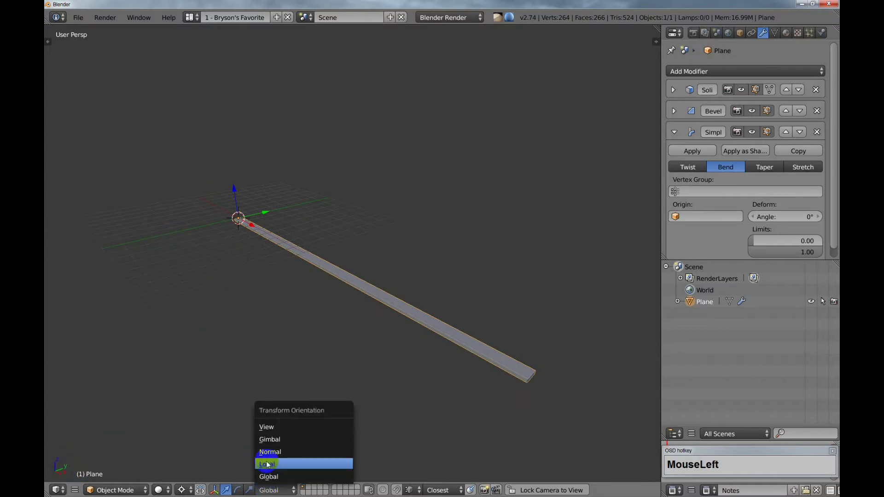
left_click(267, 464)
middle_click_drag(256, 278, 258, 280, "shift")
scroll(248, 257, "up", 2)
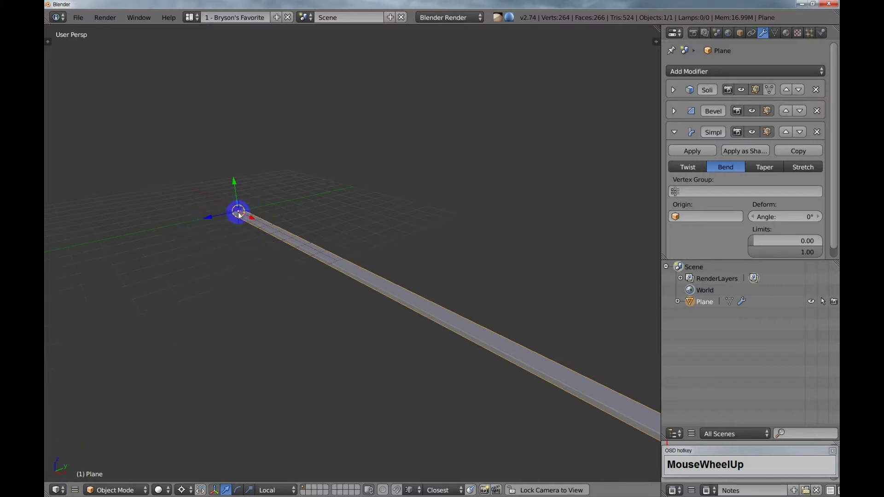
middle_click_drag(207, 256, 320, 231)
Try out different bend angles on the strip from the front and in perspective, and set the bend angle to 0°.
key("KP_1")
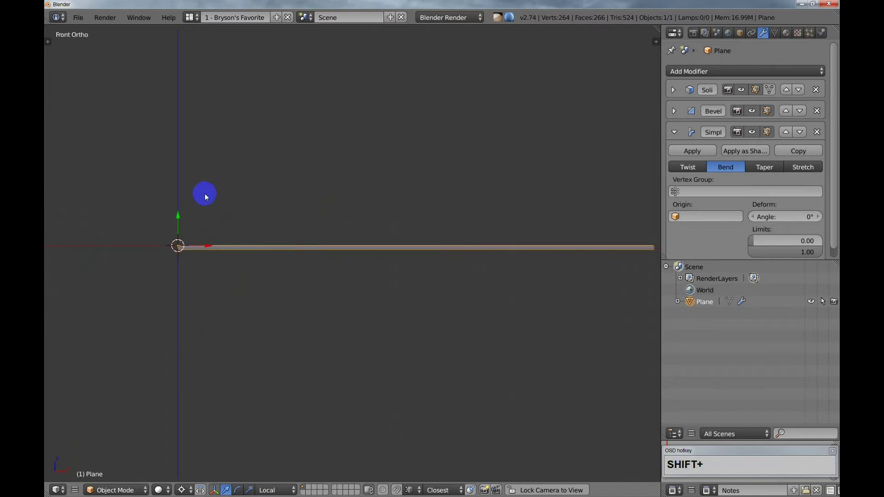
scroll(418, 242, "down", 2)
mouse_move(786, 216)
left_mouse_down()
mouse_move(764, 216)
mouse_move(837, 193)
mouse_move(750, 200)
mouse_move(782, 194)
mouse_move(800, 215)
left_mouse_up()
middle_click_drag(464, 277, 528, 294)
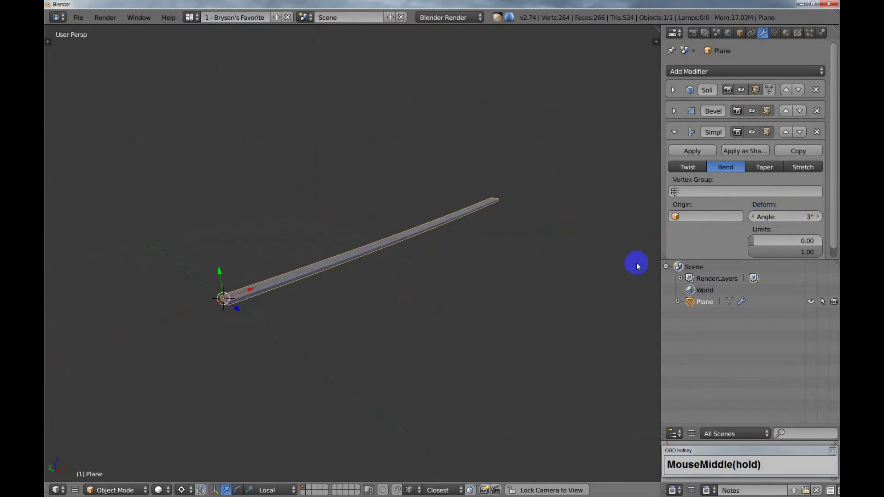
mouse_move(766, 218)
left_mouse_down()
mouse_move(808, 216)
mouse_move(730, 220)
mouse_move(767, 219)
left_mouse_up()
left_click(786, 217)
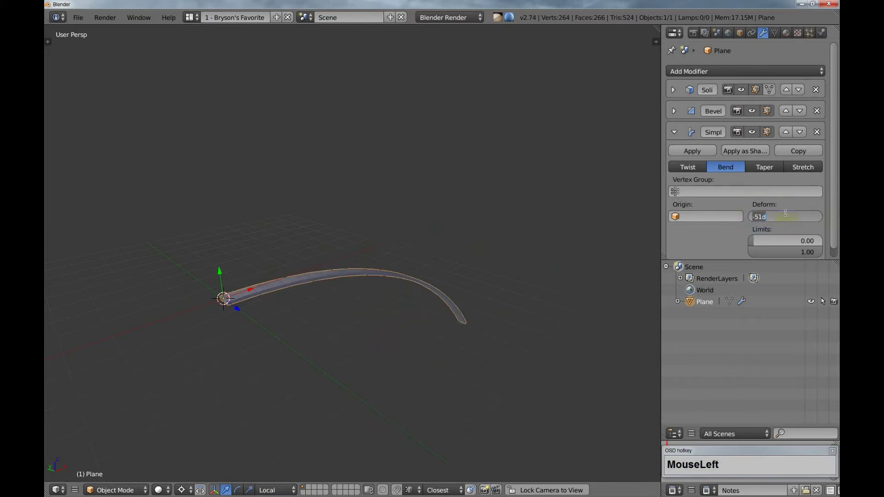
type("0")
key("Return")
middle_click_drag(460, 255, 395, 290)
scroll(423, 275, "down", 2)
middle_click_drag(365, 314, 365, 299)
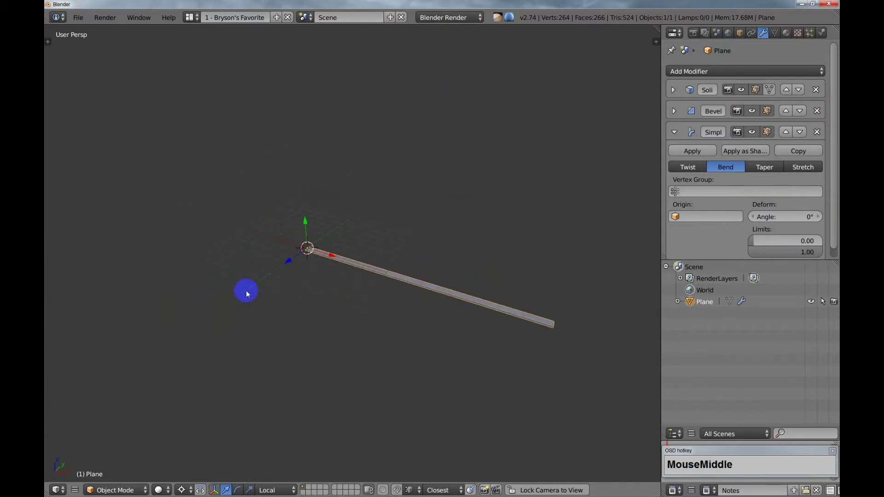
Turn off Realtime and Use random seed in the Random Object Array settings.
key("t")
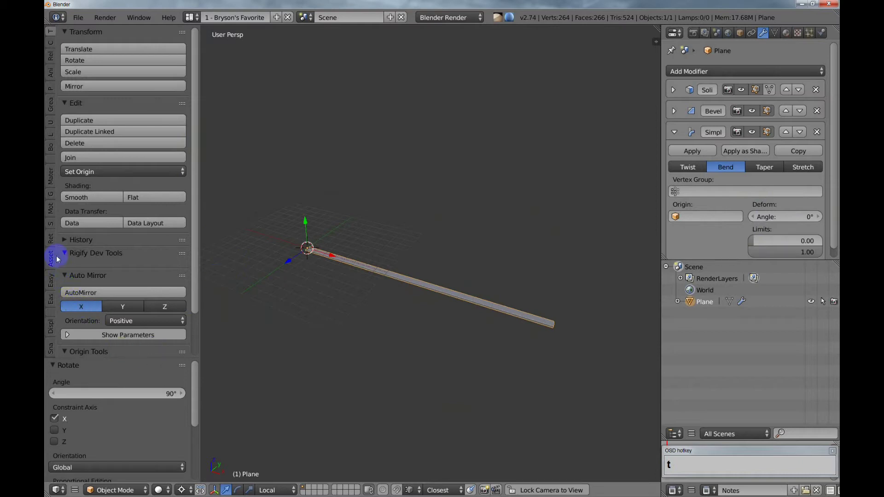
left_click(51, 316)
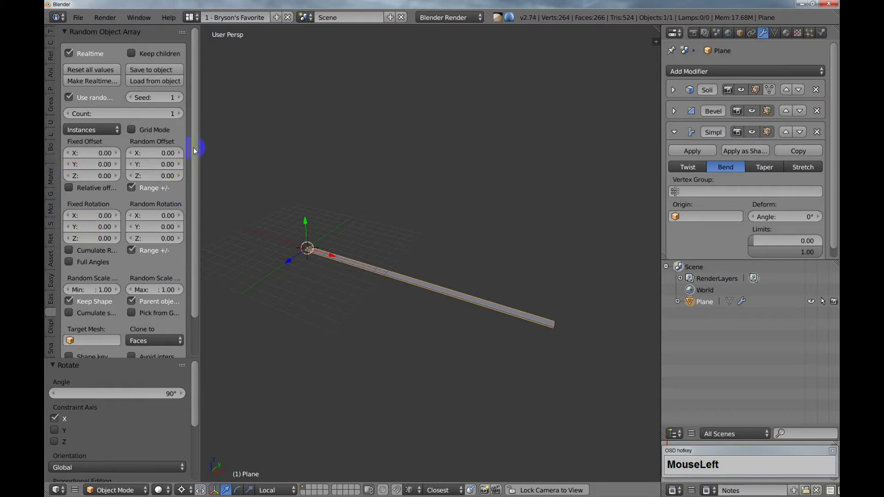
middle_click_drag(305, 306, 305, 308)
middle_click_drag(363, 190, 392, 173, "shift")
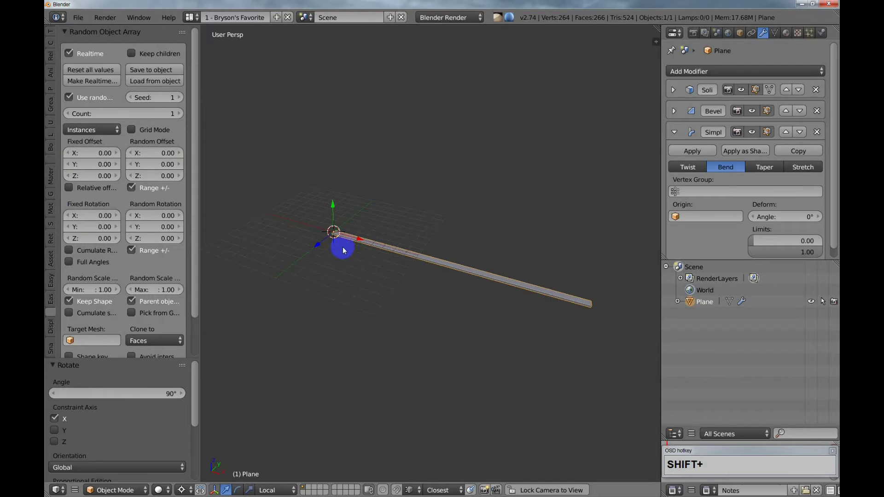
middle_click_drag(380, 228, 395, 203, "shift")
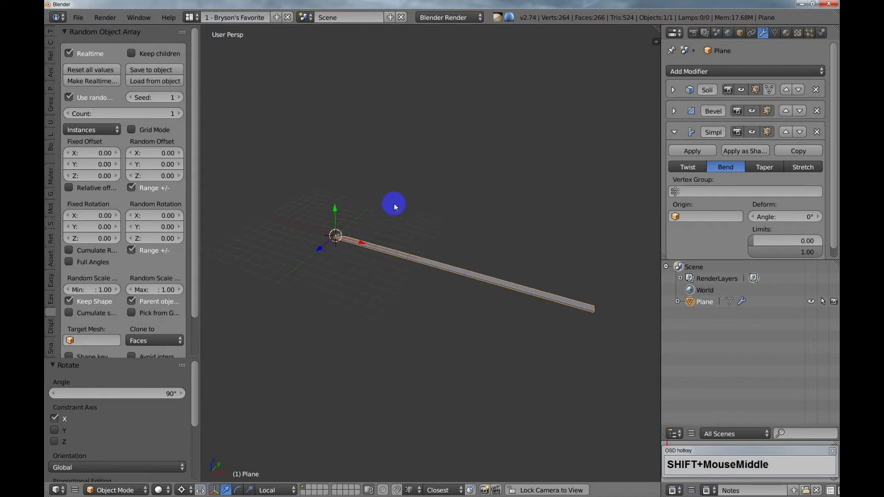
left_click(70, 53)
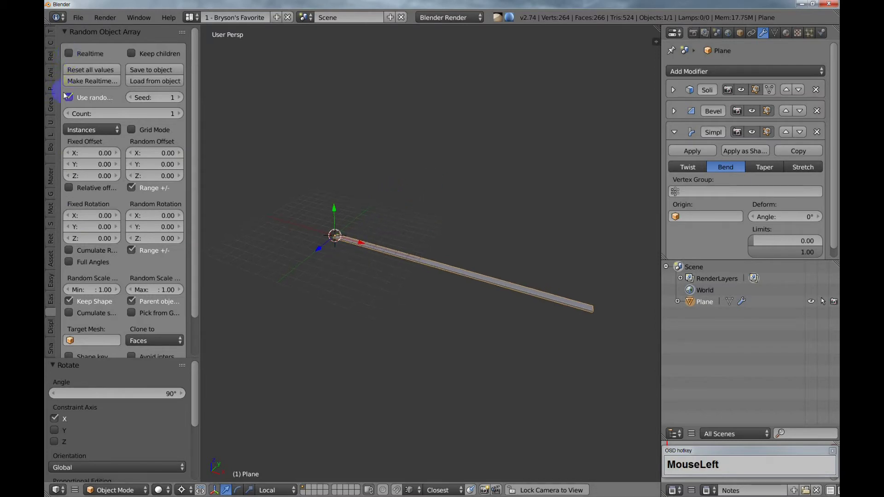
left_click(69, 97)
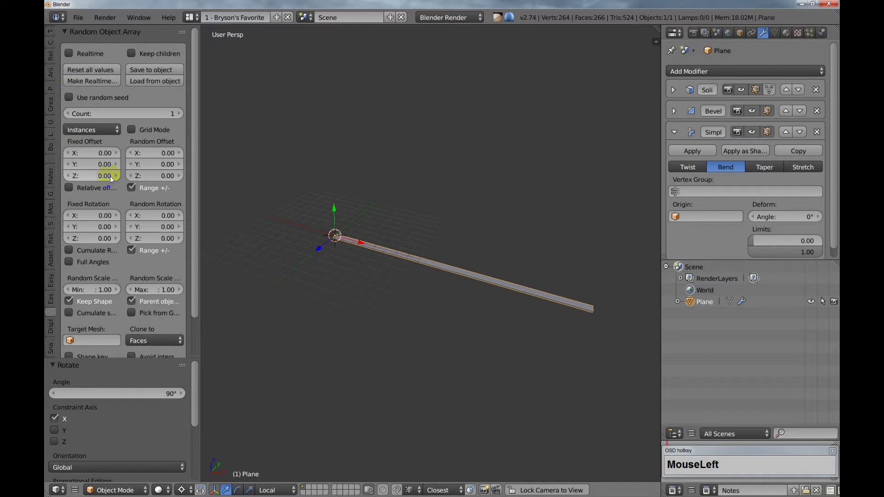
Enable Grid Mode for the array, with a Z count of 30 and a fixed Z offset of 1.50.
left_click(139, 131)
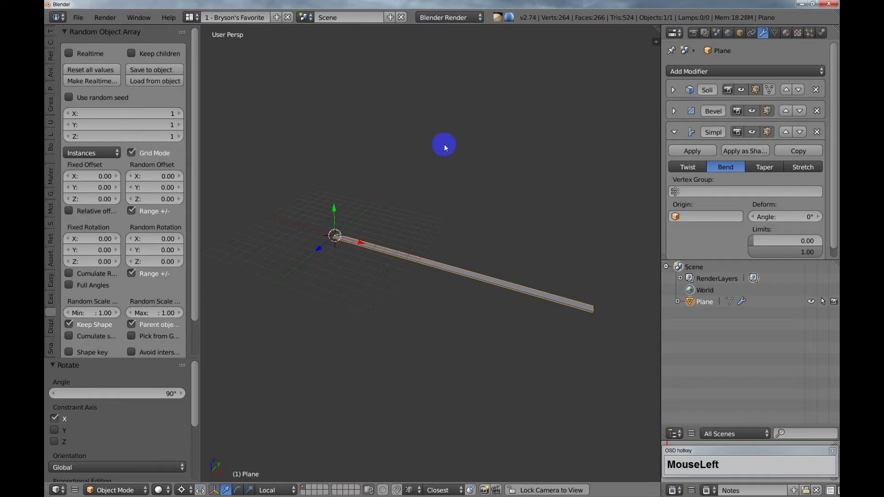
left_click(153, 136)
type("30")
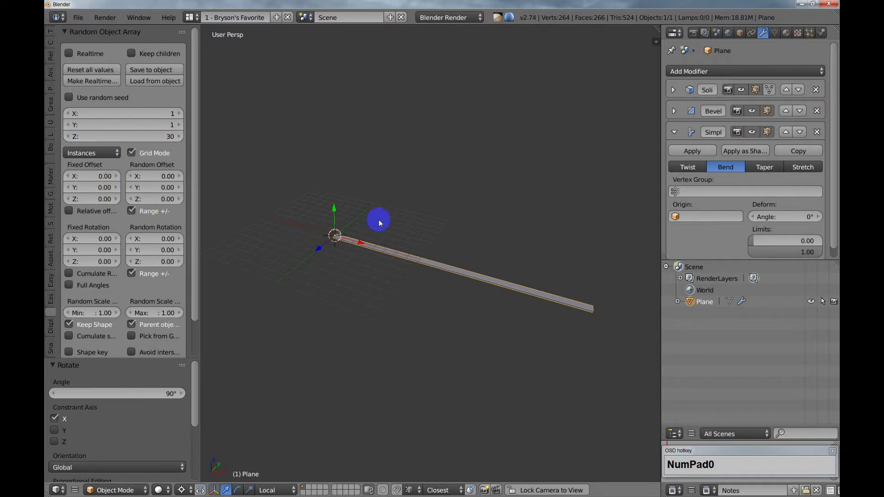
left_click(96, 200)
type("1.5")
key("Return")
Turn off object parenting for the array and set its copy type to Real copies.
scroll(101, 203, "down", 3)
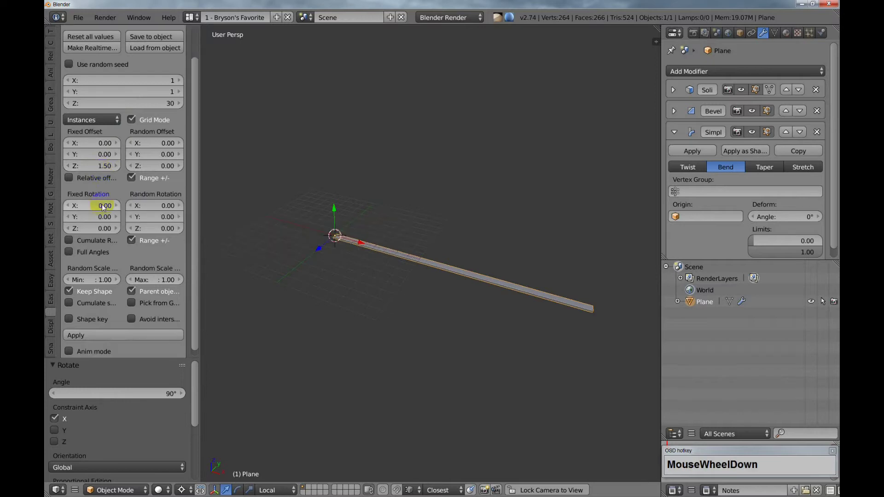
left_click(131, 292)
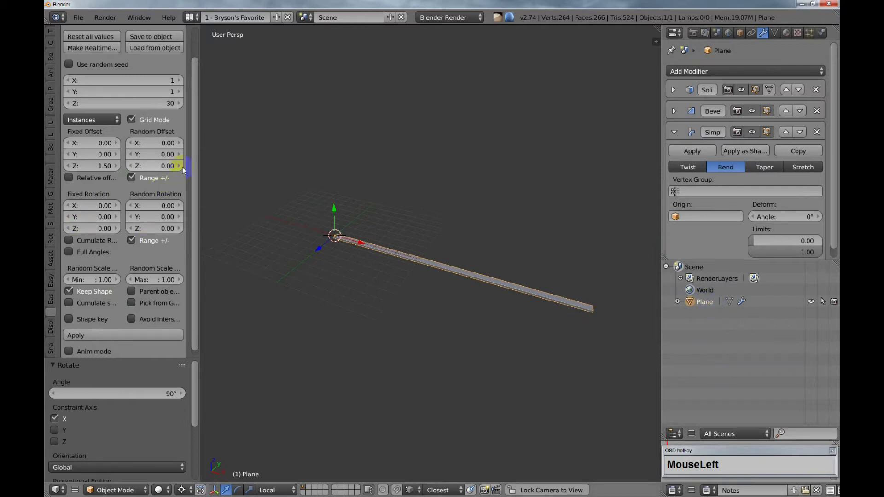
left_click_drag(197, 154, 197, 137)
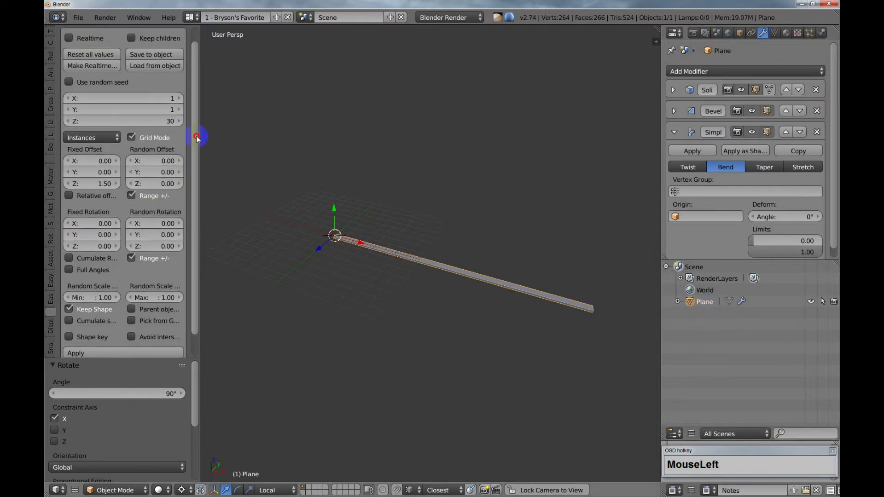
left_click(84, 142)
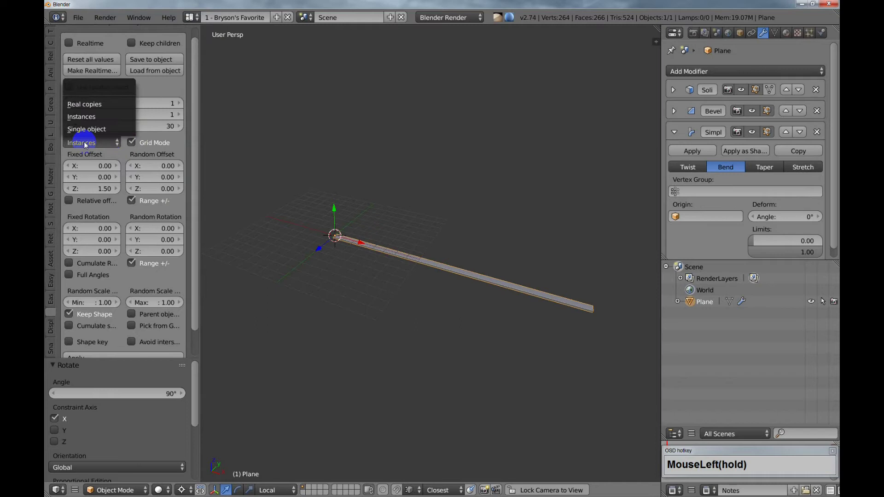
left_click(84, 104)
left_click_drag(198, 150, 204, 218)
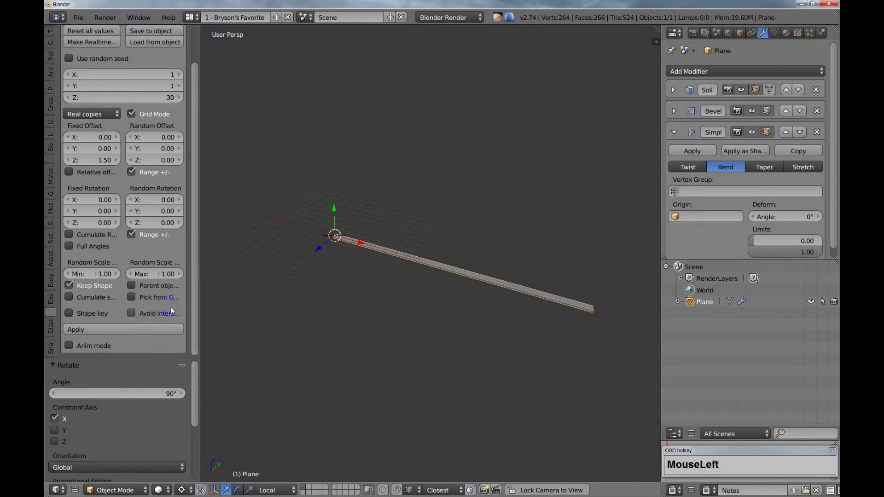
Try generating the array of strips with the positive Z offset, and undo it.
left_click(93, 328)
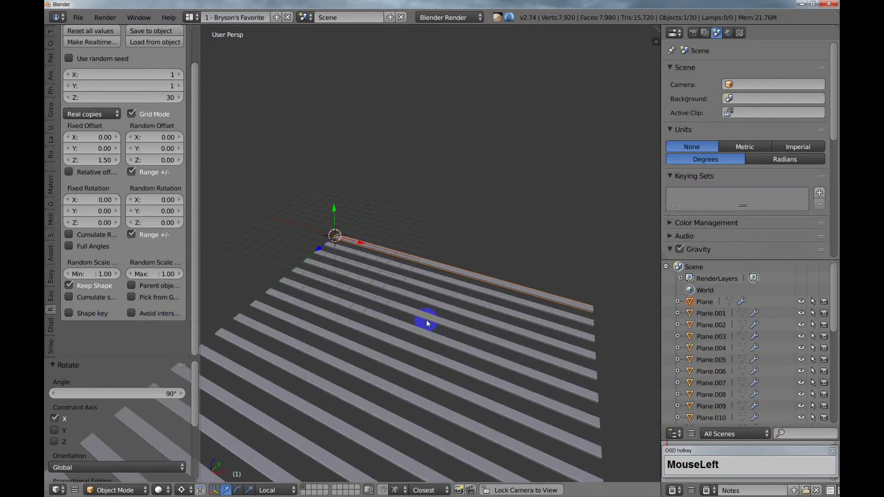
key("ctrl+z")
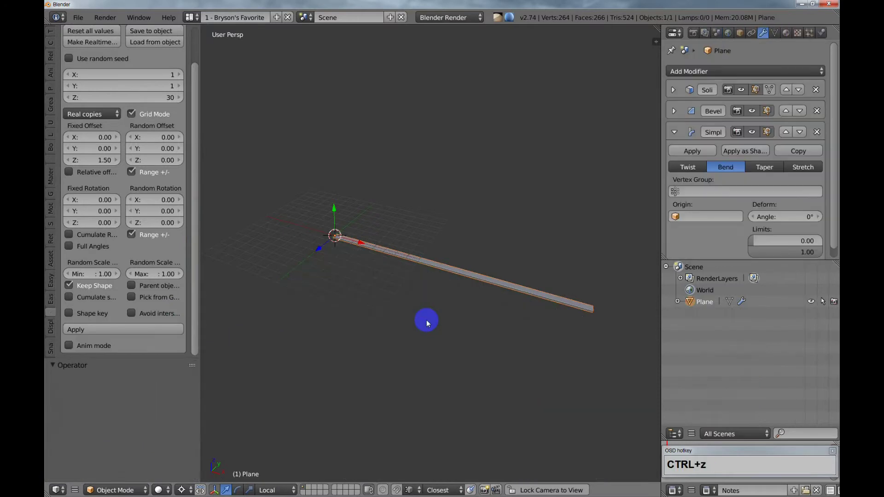
Try a negative Z count for the array, and set the Z count back to 30.
left_click(159, 99)
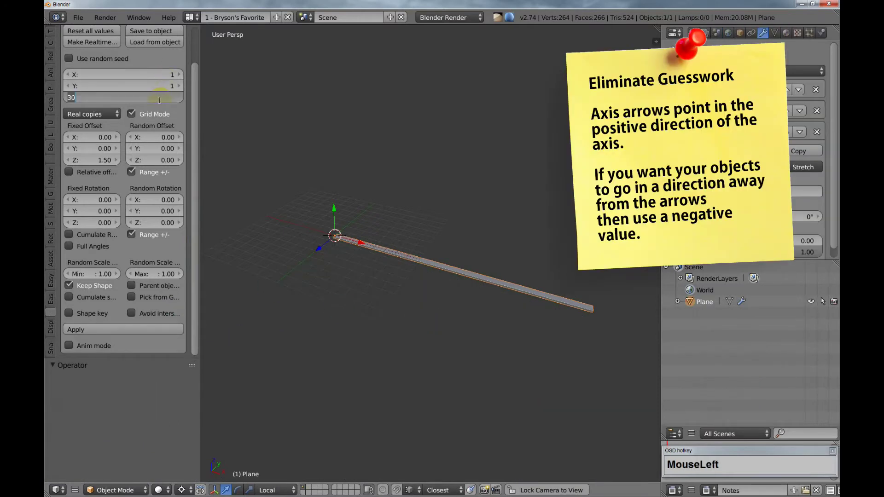
type("-3")
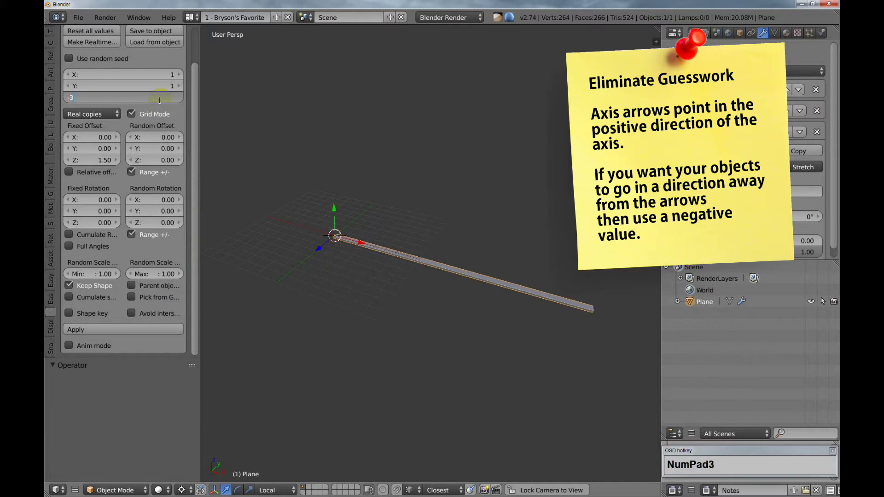
key("Return")
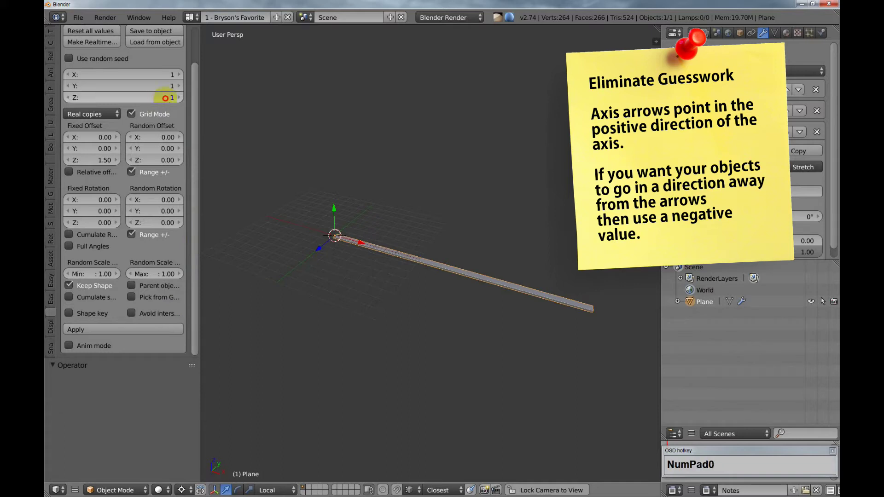
left_click(164, 98)
type("30")
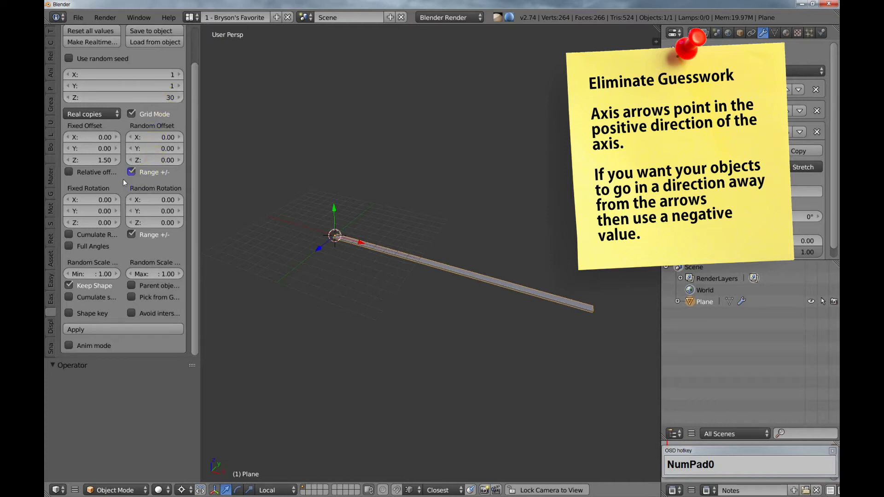
Try generating the array with a fixed Z offset of -1.50, check the spacing of the strips, and undo it.
left_click(101, 161)
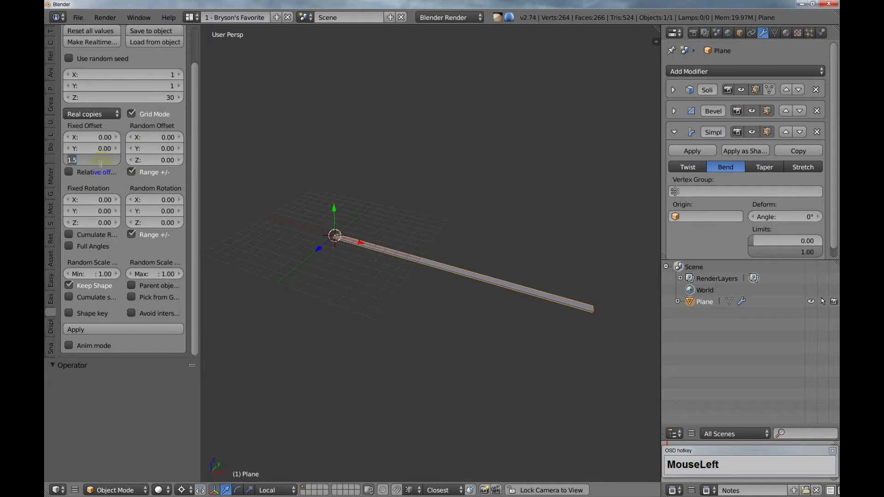
key("BackSpace")
type("-1.5")
key("Return")
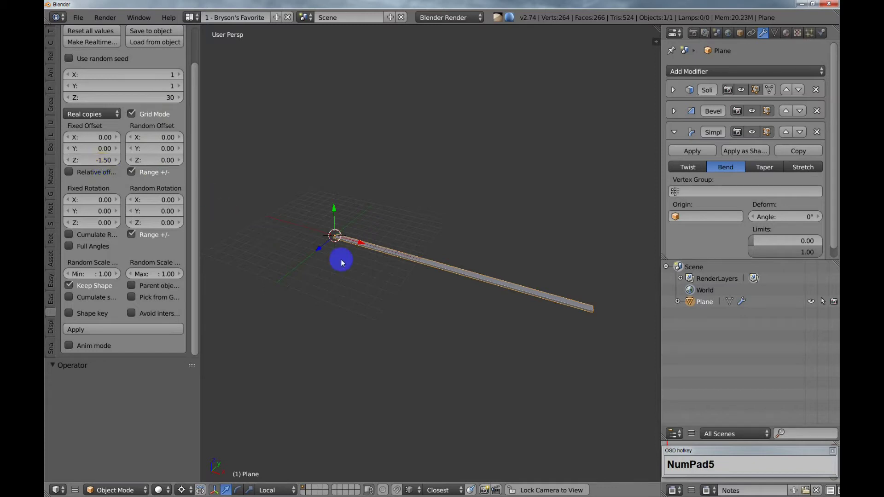
left_click(122, 329)
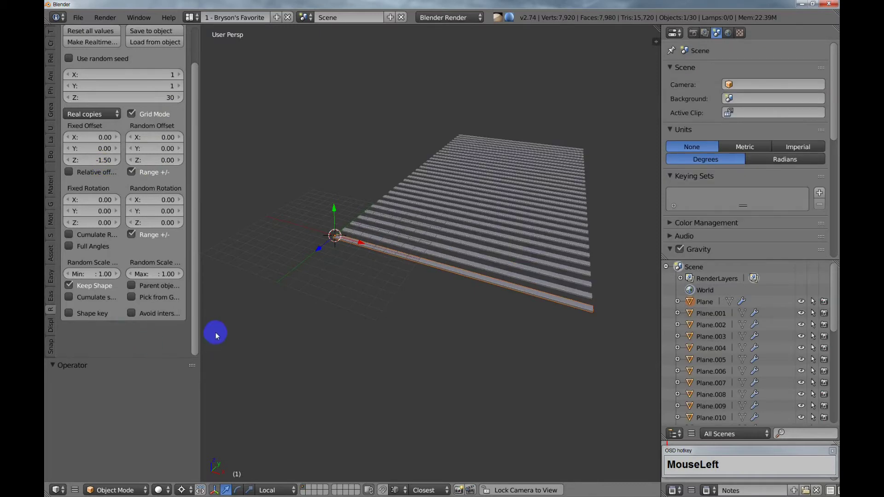
middle_click_drag(339, 347, 332, 364)
middle_click_drag(425, 307, 441, 346, "shift")
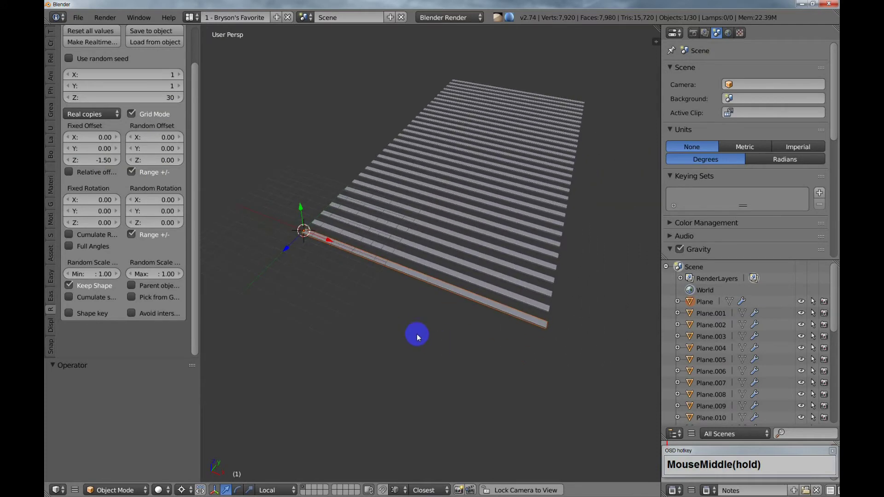
middle_click_drag(415, 288, 416, 318)
key("ctrl+z")
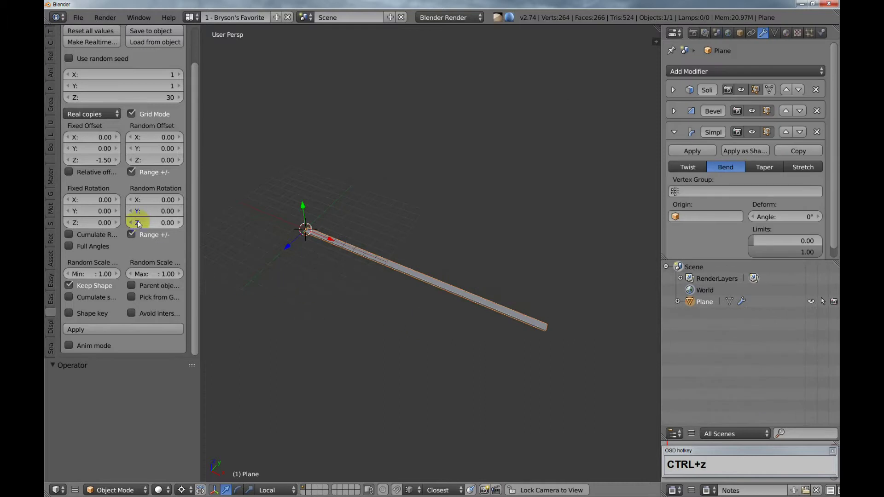
Set the array's fixed Z offset to -1.00.
left_click(102, 159)
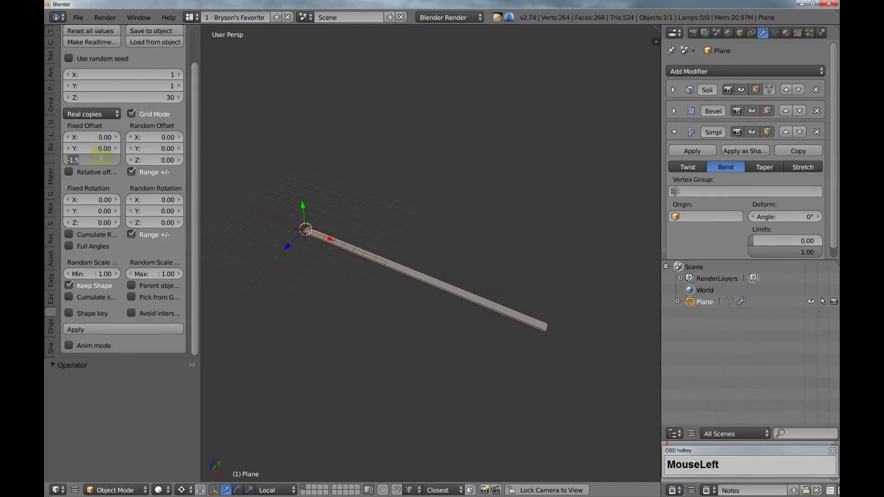
type("-1")
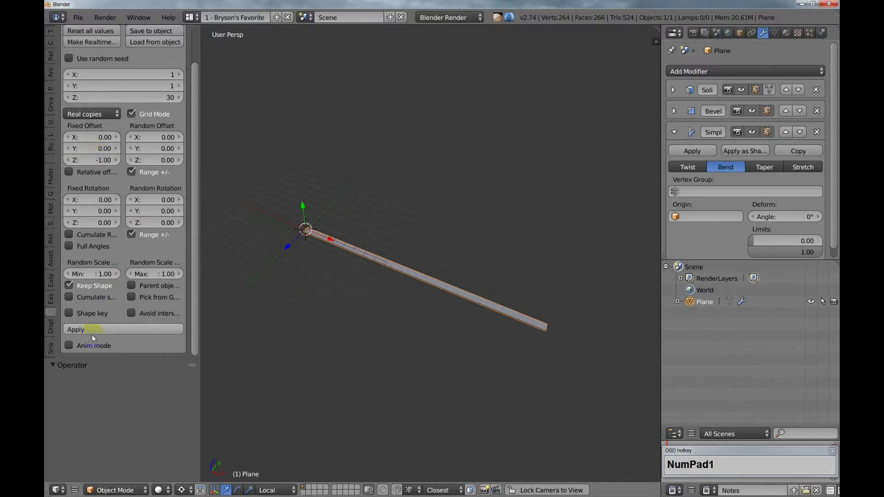
Try generating the array with the fixed Z offset of -1.00, check the spacing of the strips, and undo it.
left_click(99, 328)
mouse_move(367, 250)
middle_mouse_down()
mouse_move(332, 263)
mouse_move(319, 258)
mouse_move(359, 258)
mouse_move(349, 248)
middle_mouse_up()
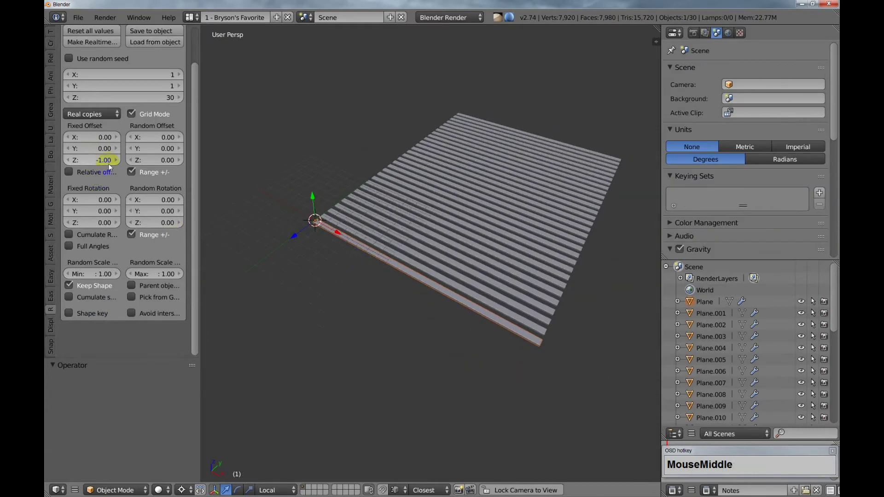
key("ctrl+z")
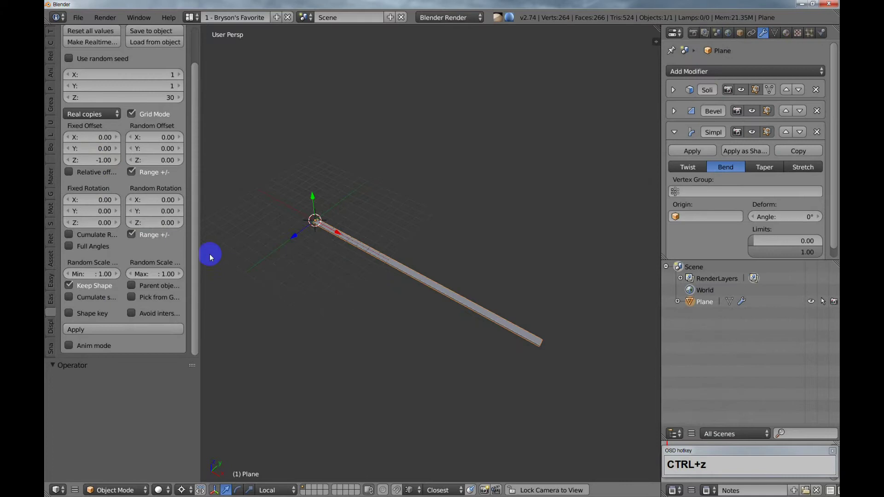
Set the array's fixed Z offset to -0.75 and generate the 30 real copies of the strip.
left_click(98, 158)
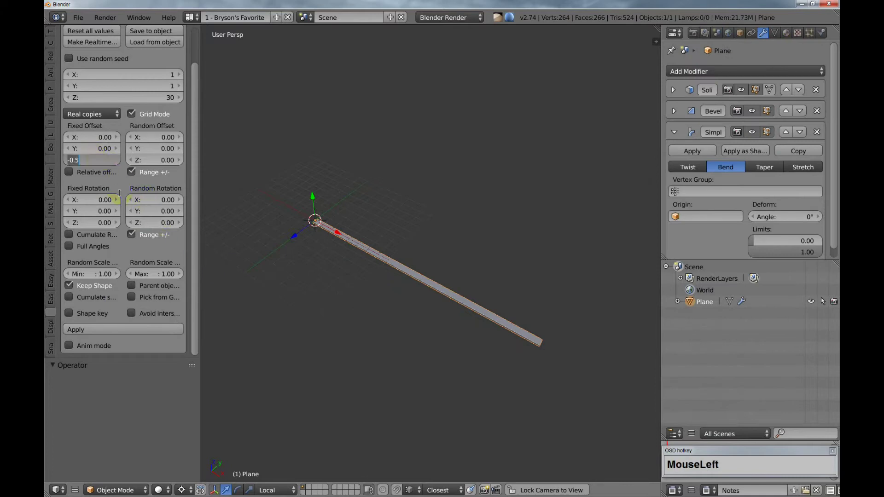
key("BackSpace")
type("-.75")
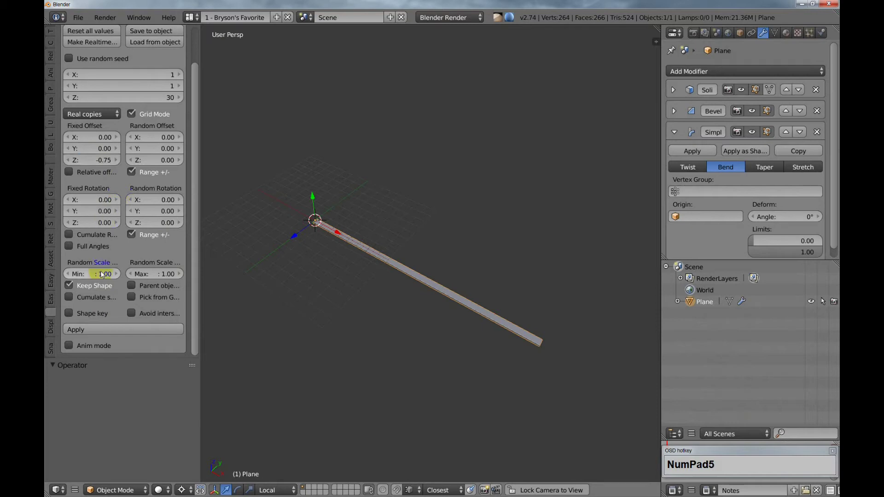
left_click(85, 330)
middle_click_drag(346, 262, 432, 339)
middle_click_drag(365, 361, 369, 332)
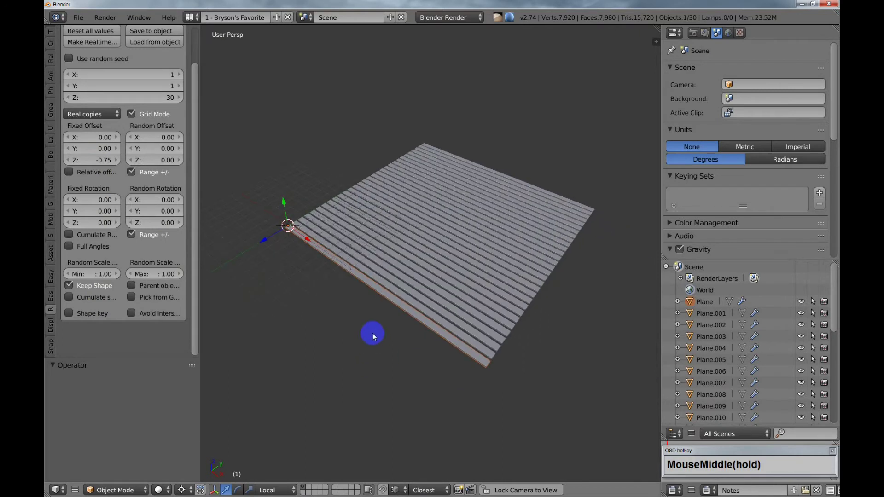
left_click_drag(195, 95, 198, 53)
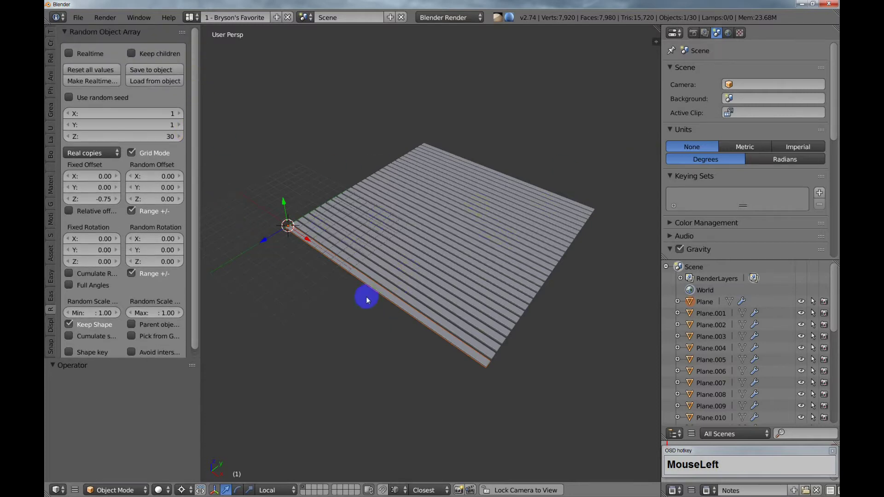
middle_click(382, 318)
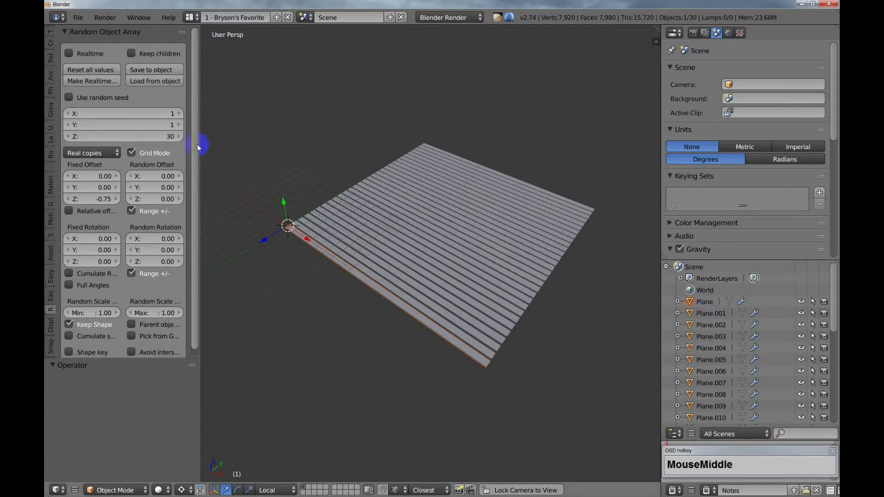
Switch the 3D viewport to the Node Editor and create a new node tree of the MotionTool type.
left_click(51, 218)
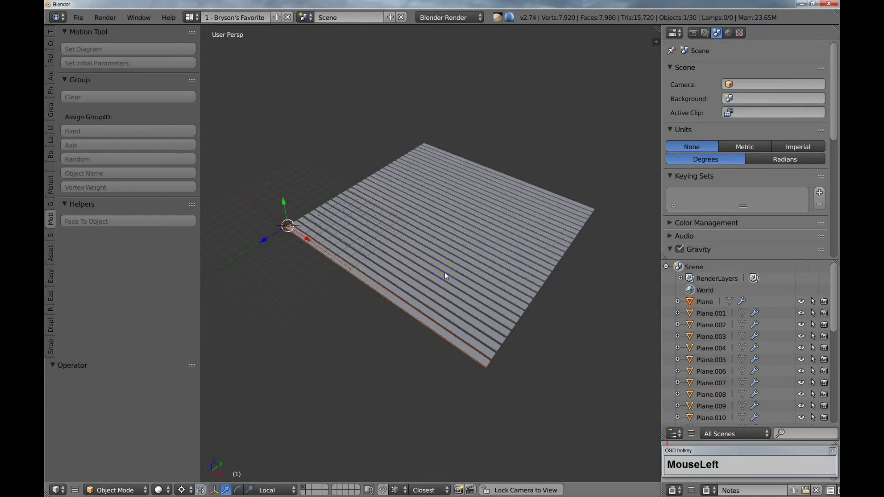
left_click(58, 490)
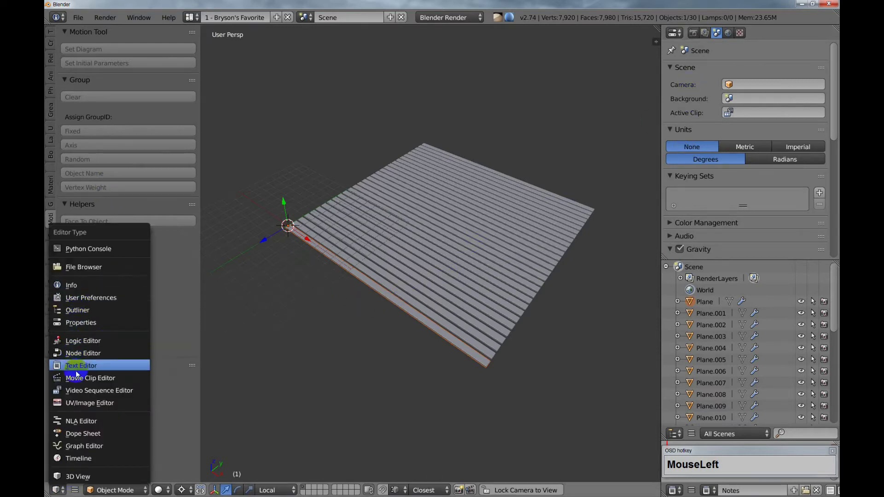
left_click(84, 355)
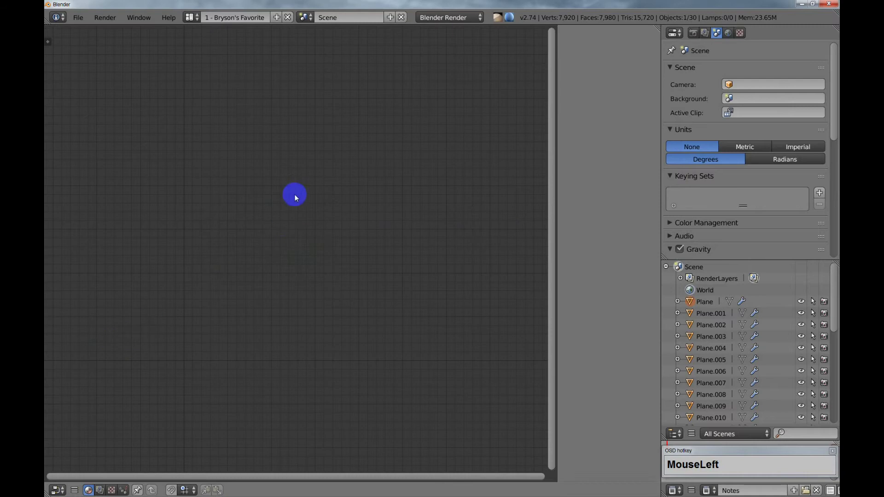
left_click(123, 490)
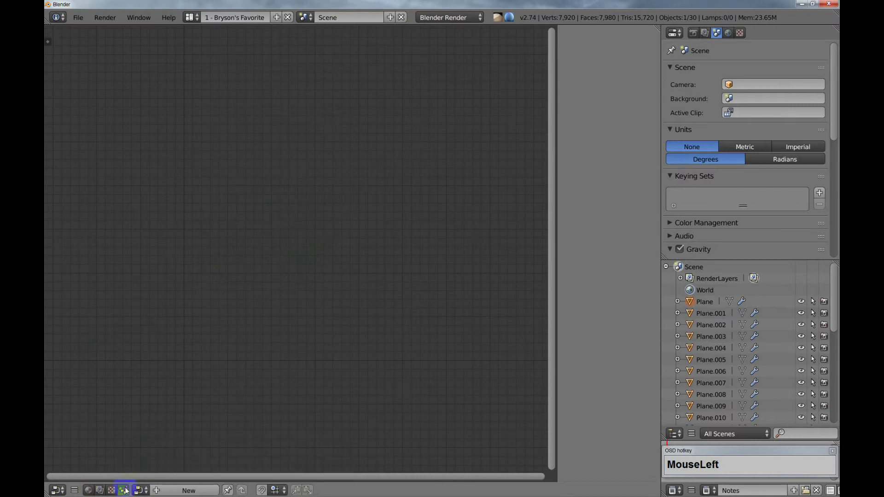
left_click(184, 491)
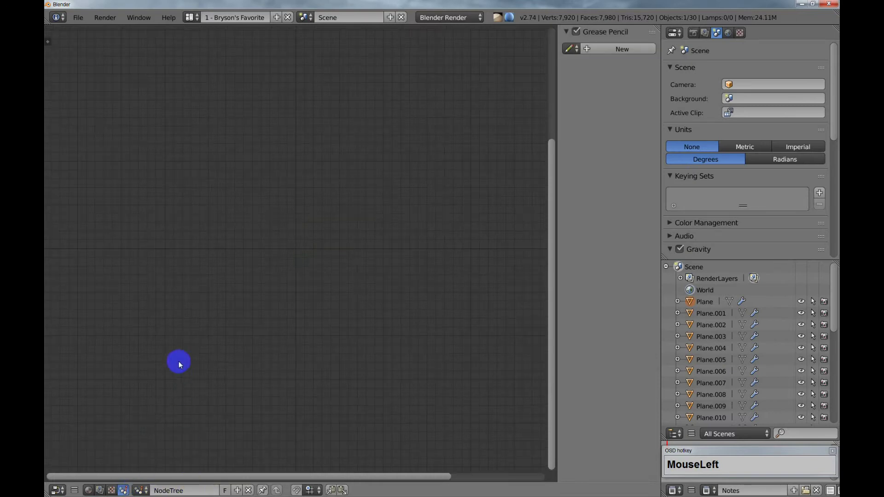
Look through the Logic, Math, Animators, Properties and Effects node categories available for the MotionTool node tree.
key("t")
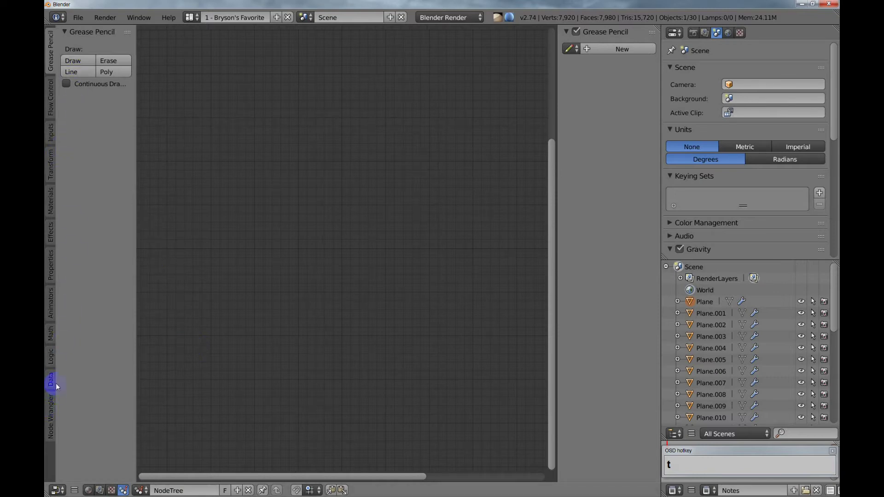
left_click(52, 358)
left_click(50, 334)
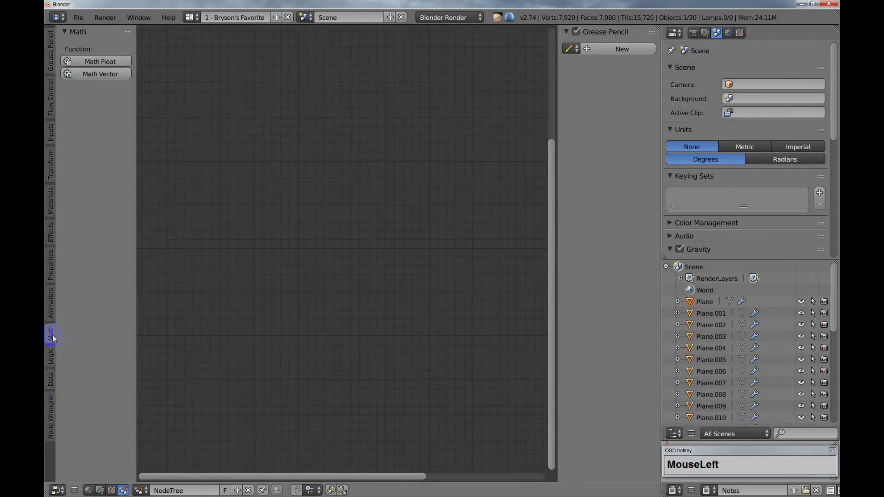
left_click(50, 301)
left_click(47, 278)
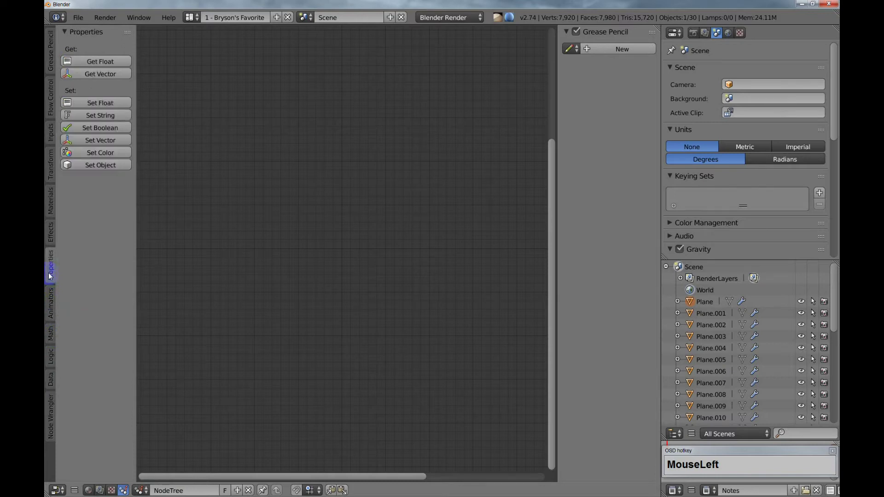
left_click(52, 233)
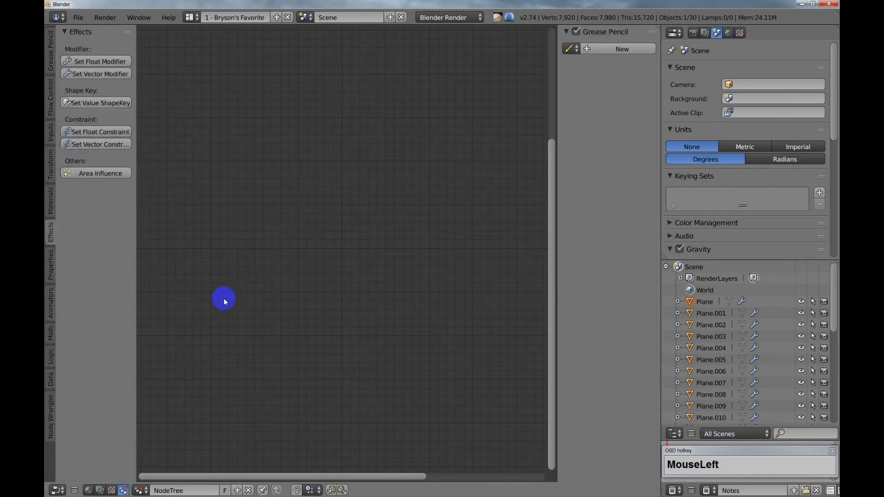
key("shift+a")
mouse_move(214, 315)
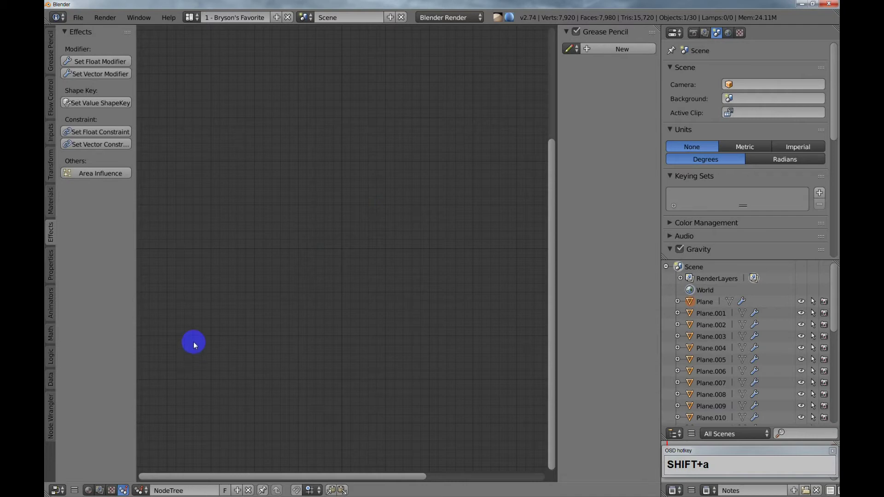
Return to the 3D view, select the original strip, and add a MotionTool group in the scene's MotionTool properties.
key("shift+F5")
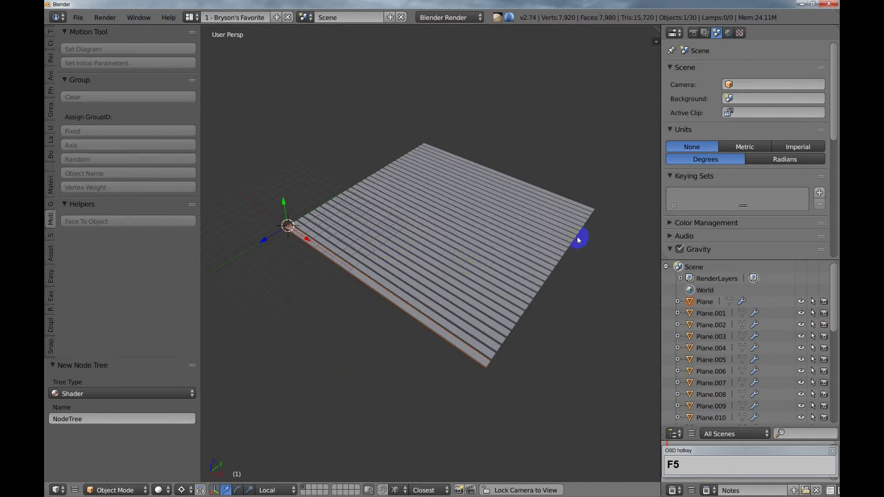
right_click(449, 339)
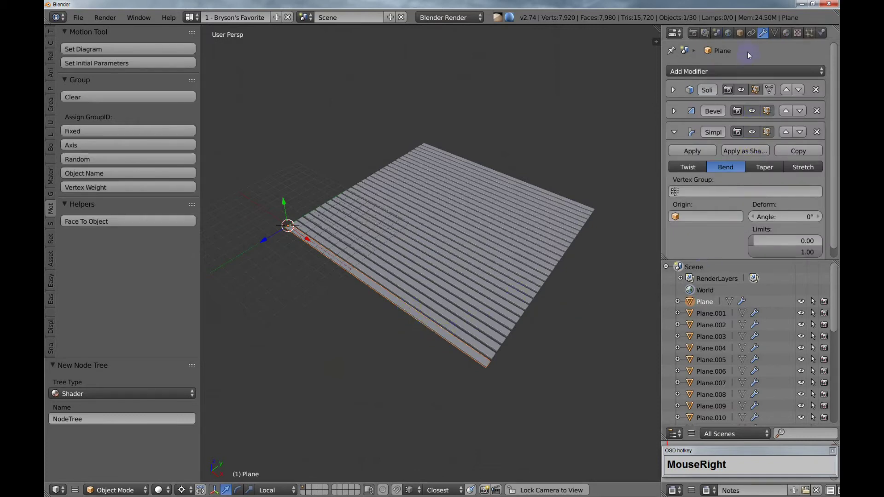
left_click(716, 33)
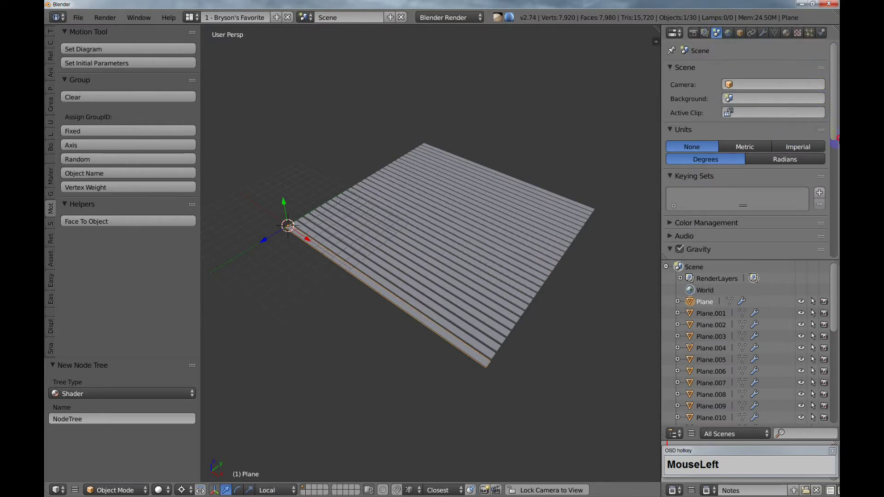
scroll(808, 248, "down", 10)
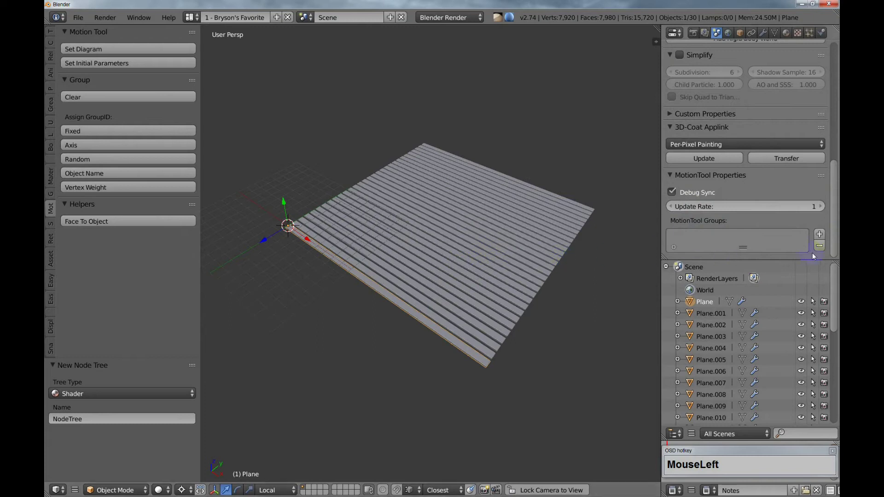
left_click(820, 233)
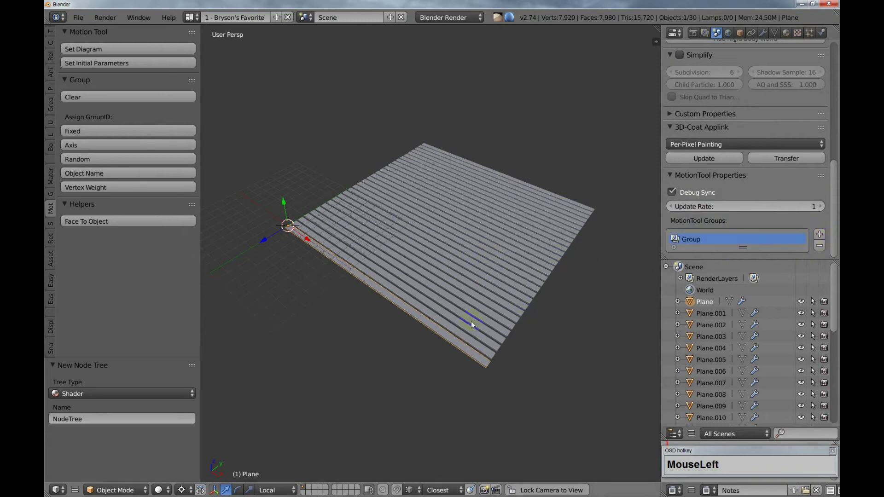
Assign NodeTree as the Motion Tool diagram of the original strip.
left_click(751, 33)
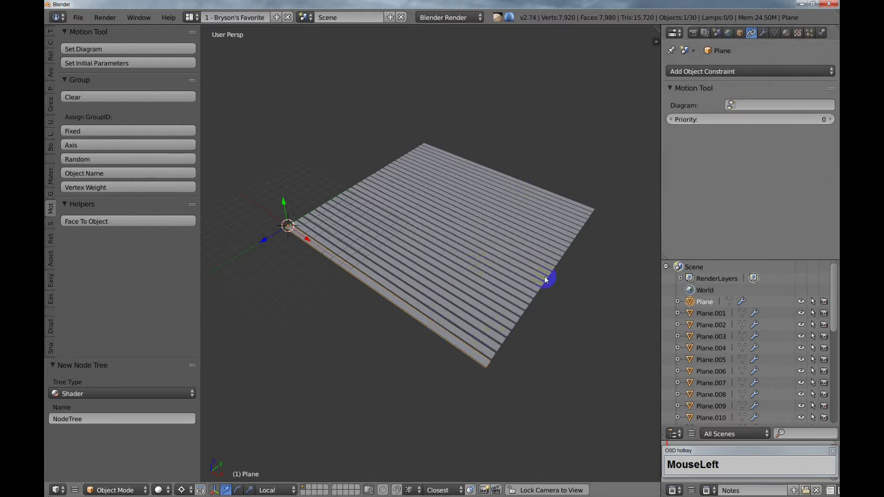
left_click(747, 105)
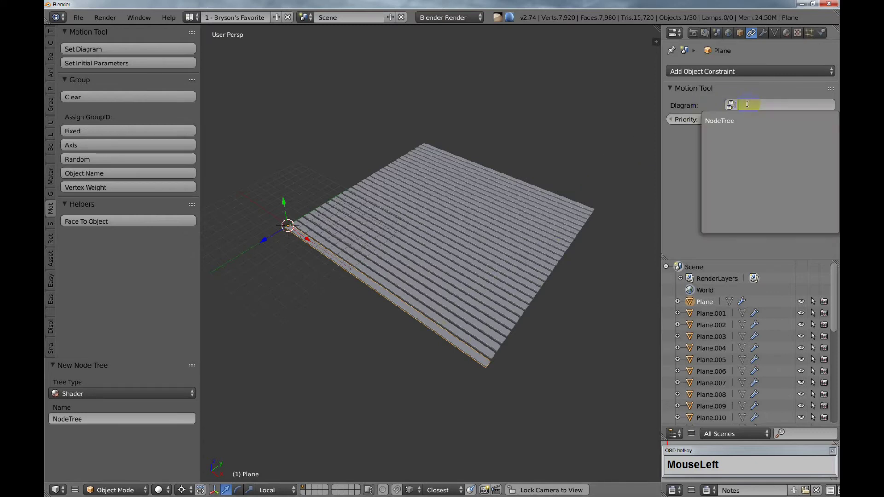
left_click(719, 121)
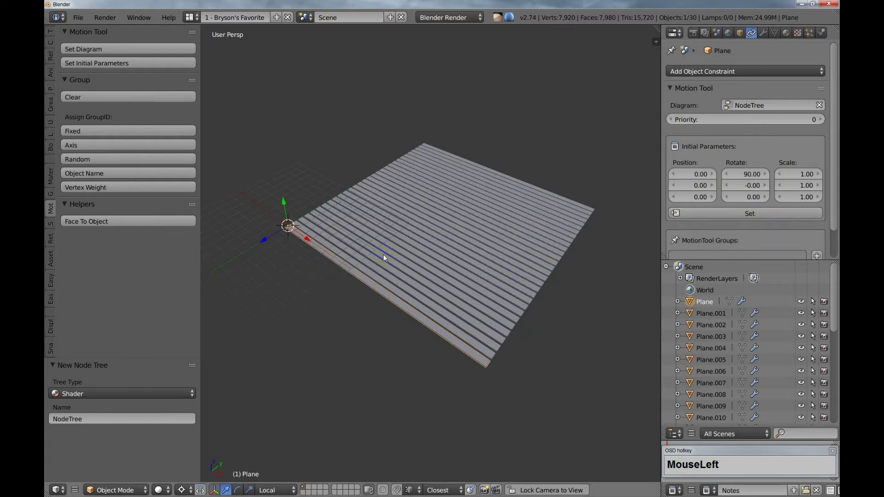
Select all the strips, assign NodeTree as their Motion Tool diagram, and set their initial parameters.
key("a")
key("a")
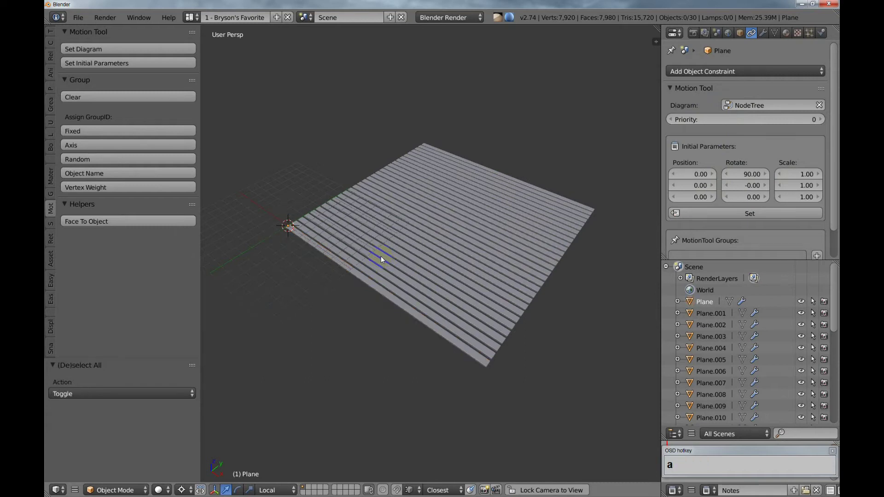
left_click(115, 50)
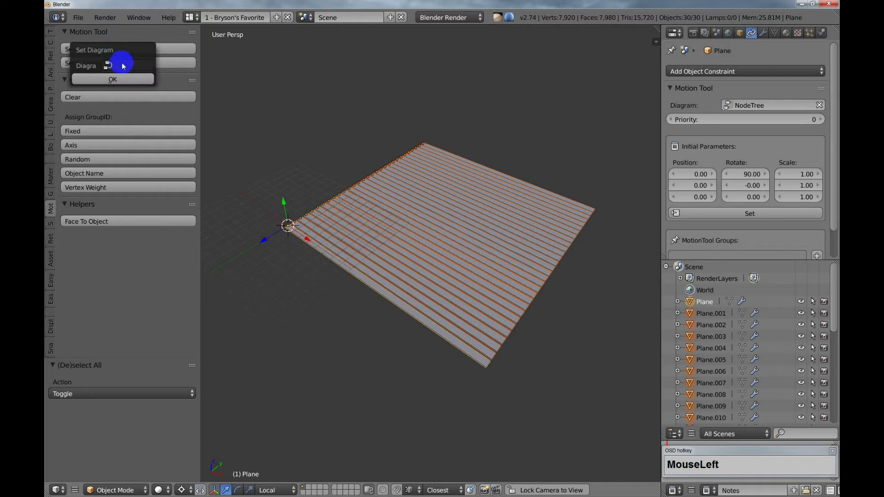
left_click(122, 66)
left_click(120, 78)
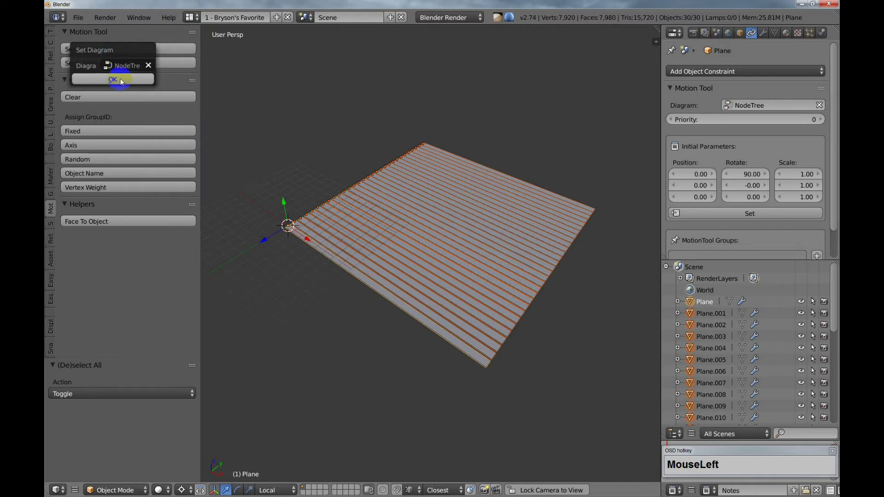
left_click(120, 79)
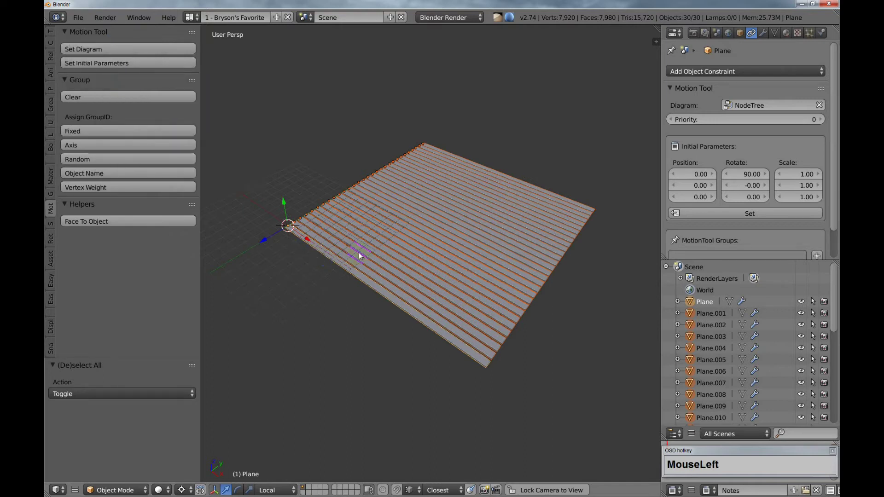
left_click(108, 64)
Move all the strips up 10 units along the global Z axis.
middle_click_drag(278, 248, 276, 240)
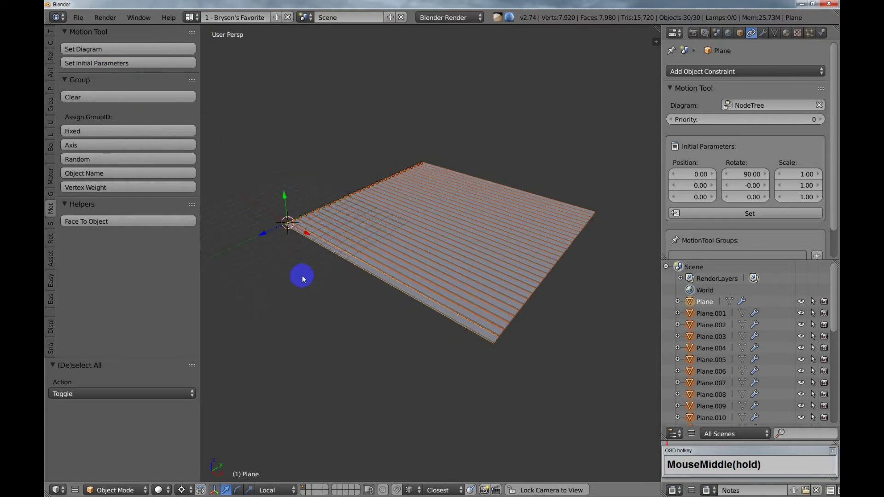
middle_click_drag(315, 263, 303, 282, "shift")
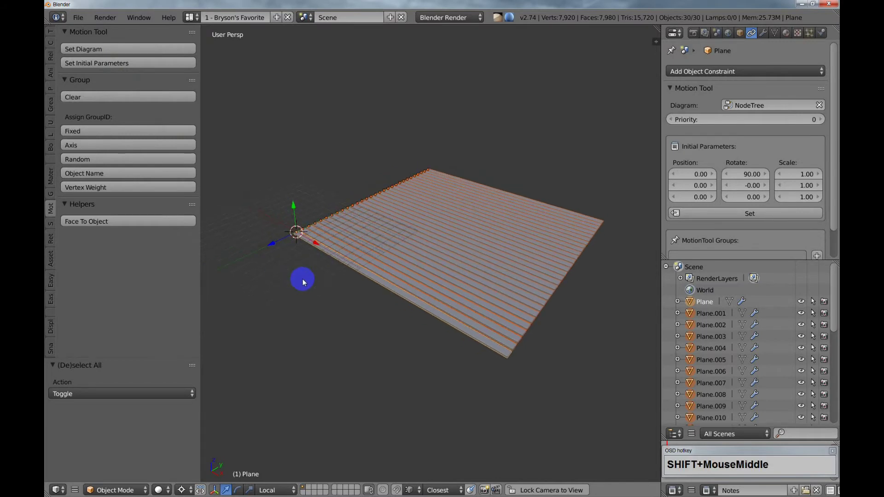
key("g")
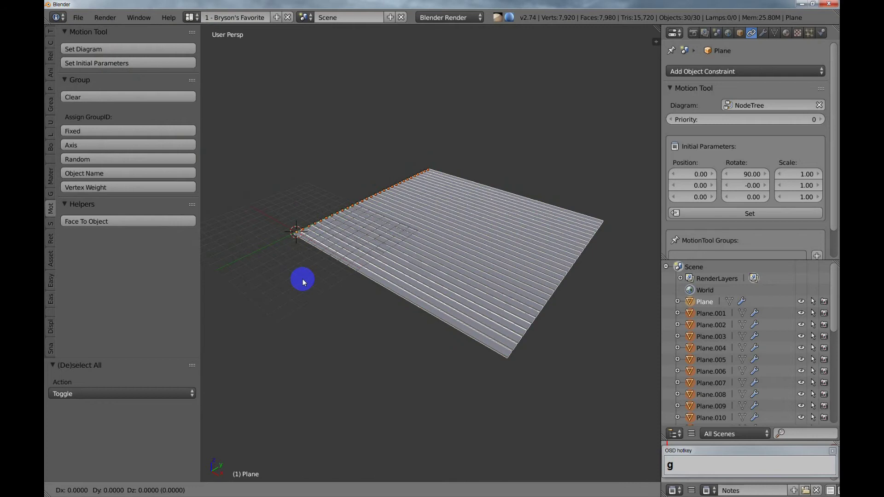
key("z")
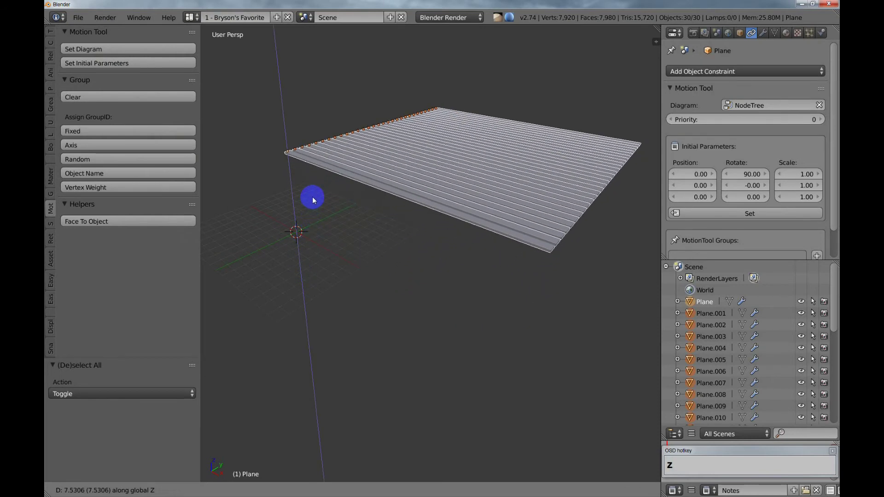
key("KP_1")
key("KP_0")
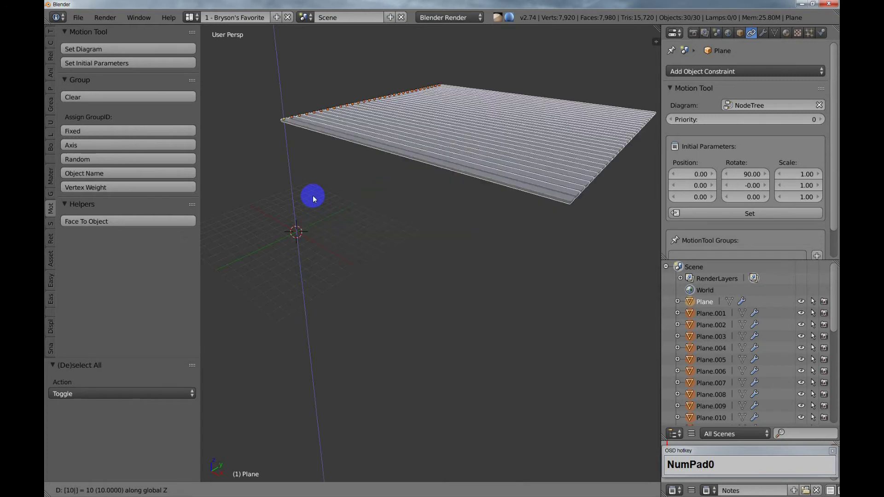
left_click(313, 195)
middle_click_drag(319, 200, 367, 209)
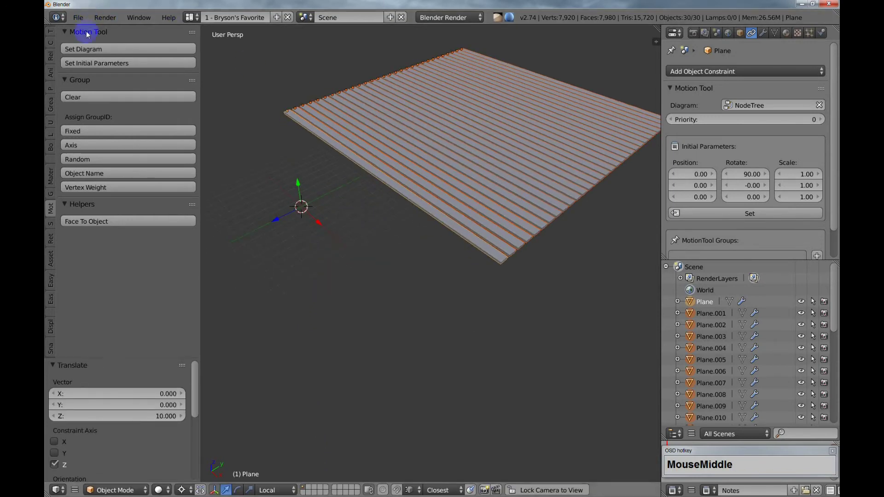
Set the initial parameters of all strips again and assign their group IDs in Group by object name.
left_click(104, 65)
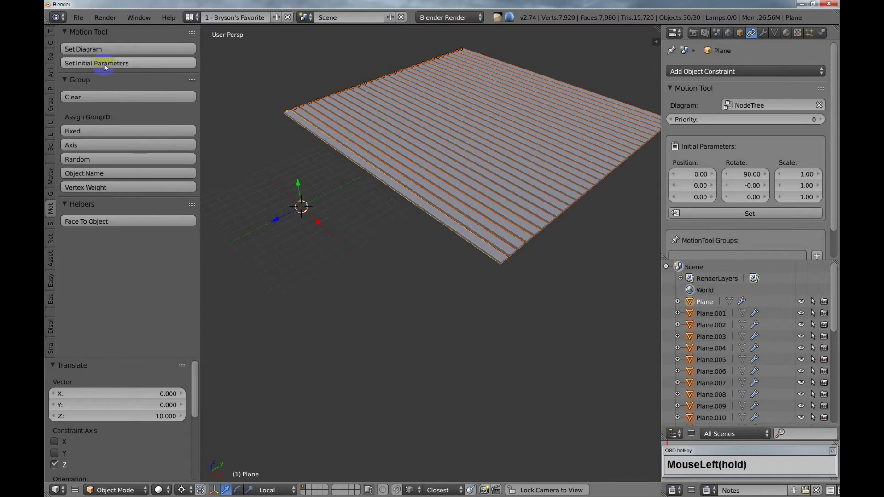
middle_click_drag(310, 274, 363, 267, "shift")
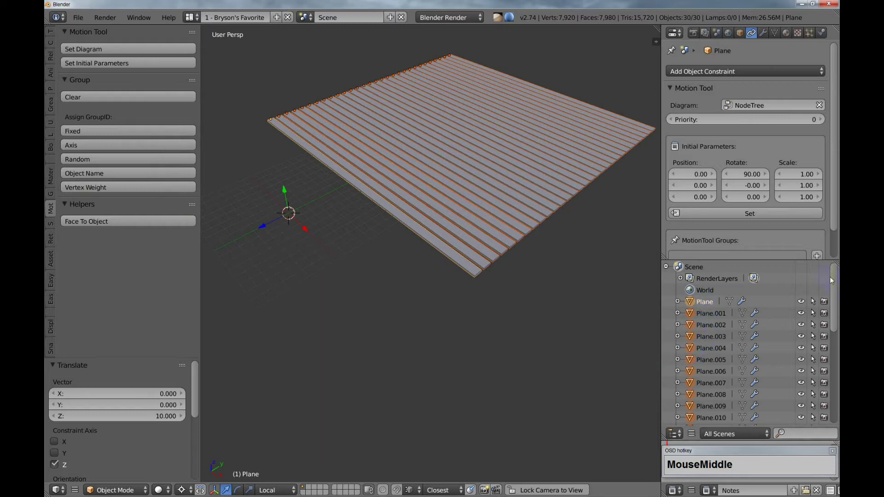
left_click(94, 173)
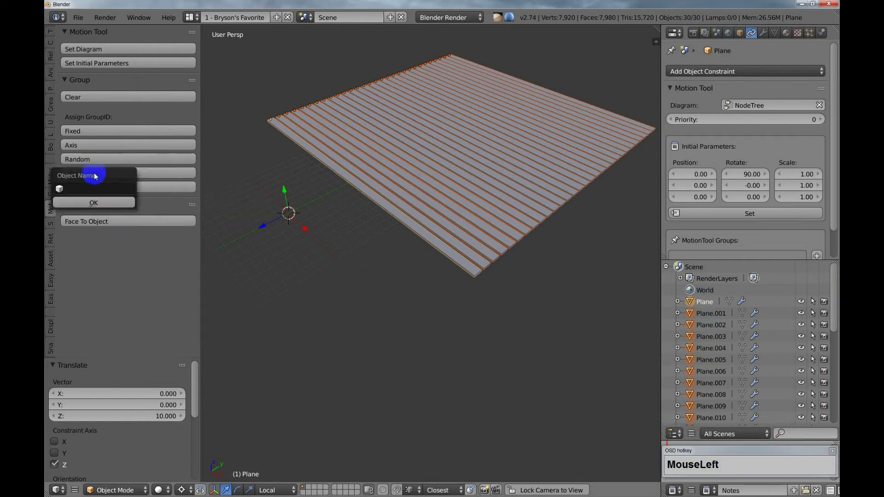
left_click(76, 188)
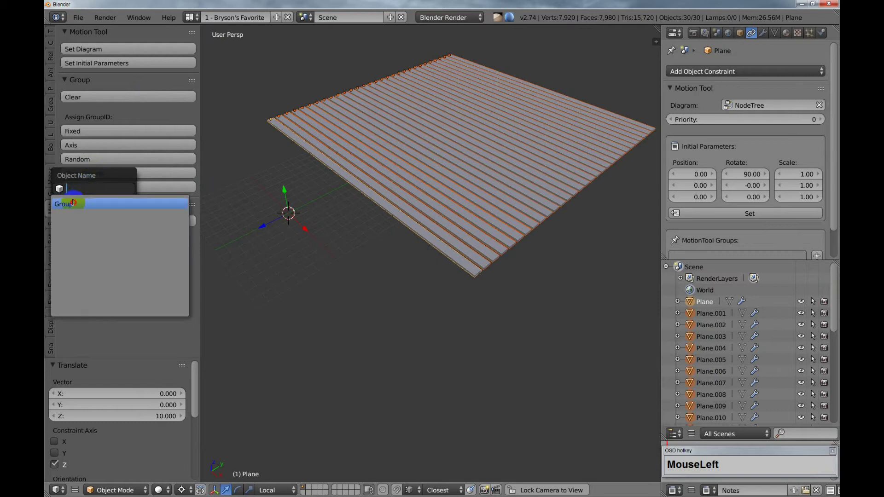
left_click(73, 203)
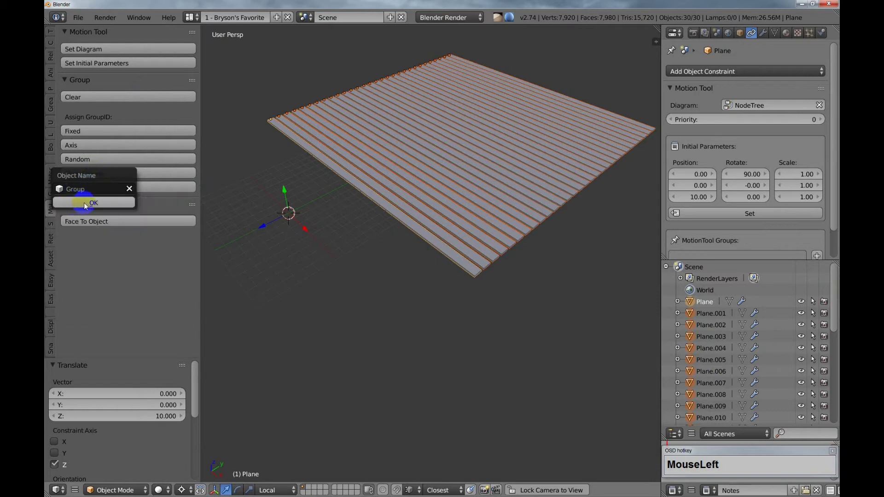
left_click(85, 204)
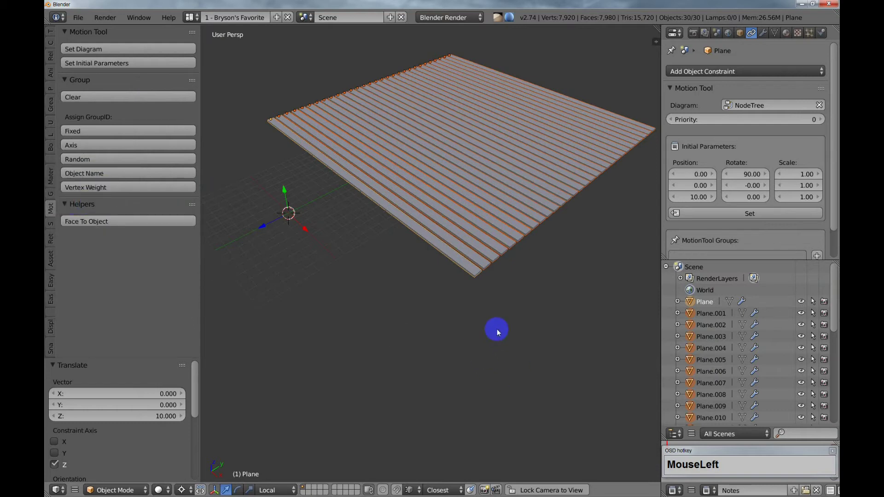
Check the MotionTool group IDs assigned to the original strip and to Plane.001 through Plane.005.
left_click_drag(832, 97, 782, 247)
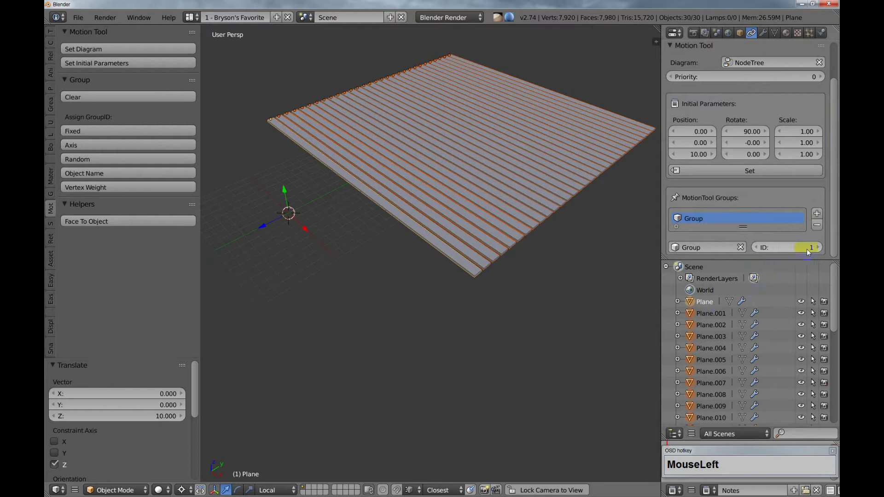
left_click(708, 313)
left_click(706, 324)
left_click(707, 336)
left_click(707, 351)
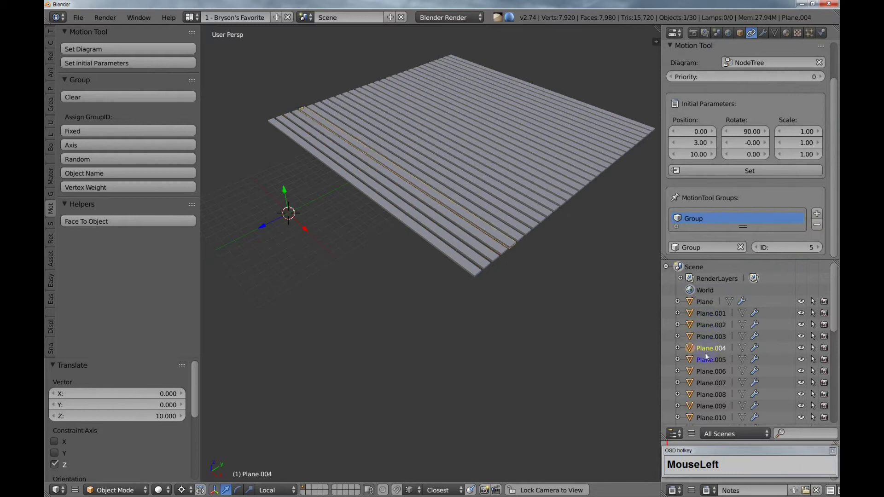
left_click(704, 360)
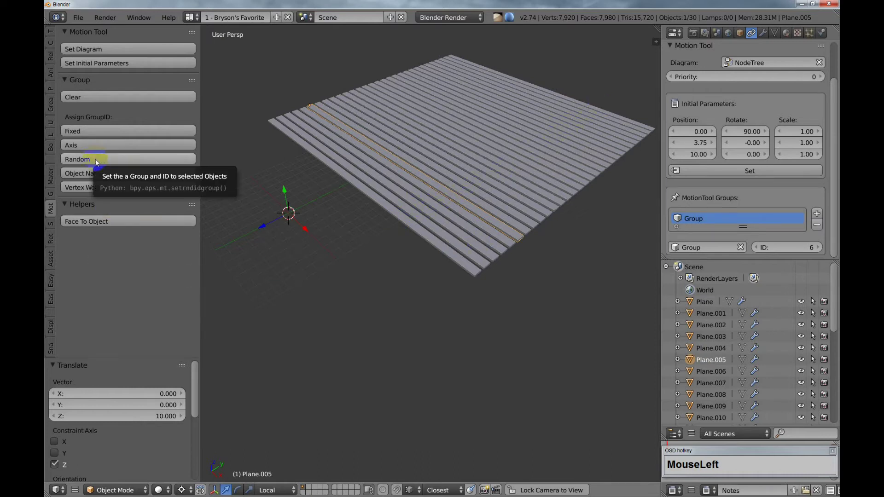
left_click(123, 148)
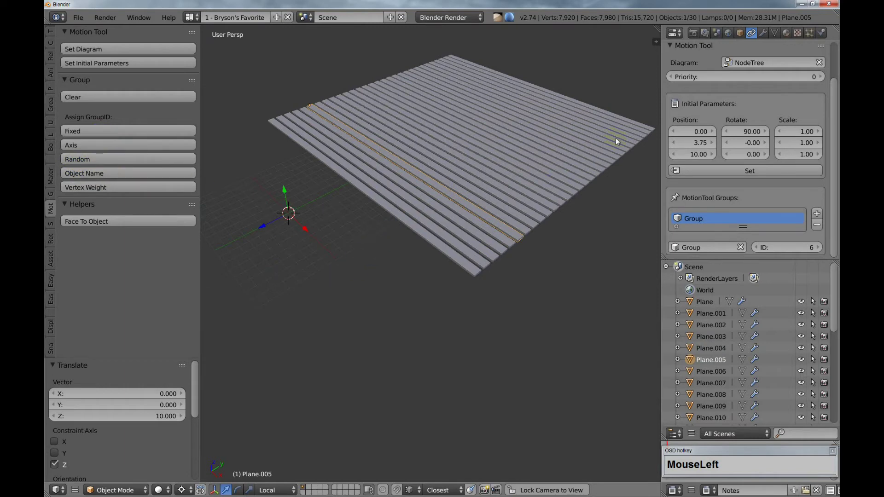
left_click(341, 267)
middle_click_drag(352, 270, 354, 262)
middle_click_drag(412, 241, 377, 280, "shift")
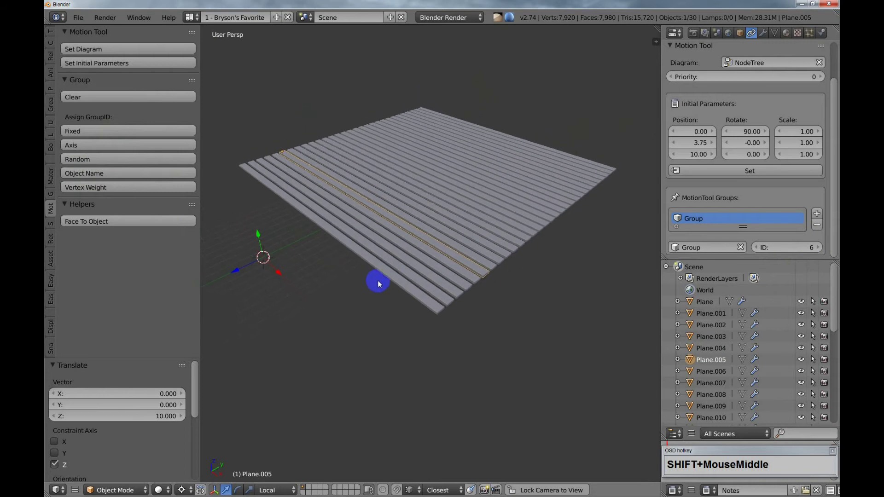
scroll(402, 329, "down", 2)
middle_click_drag(421, 343, 413, 338, "shift")
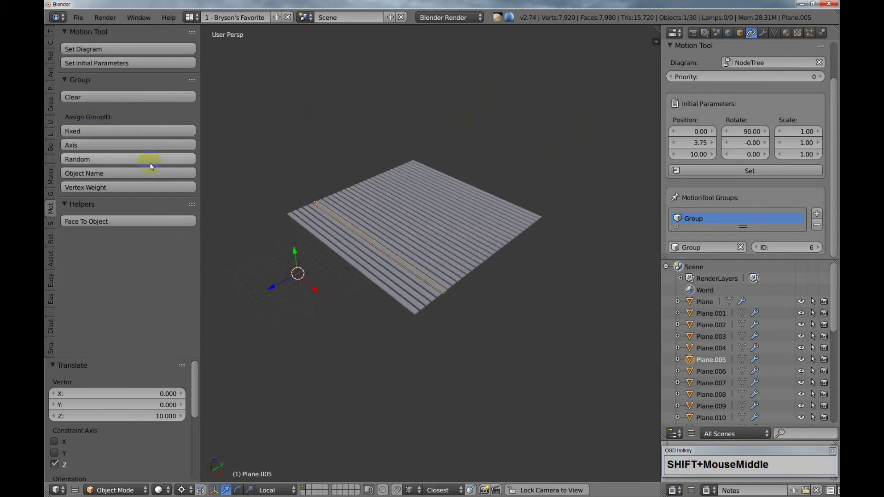
middle_click(472, 280)
middle_click_drag(471, 280, 411, 335)
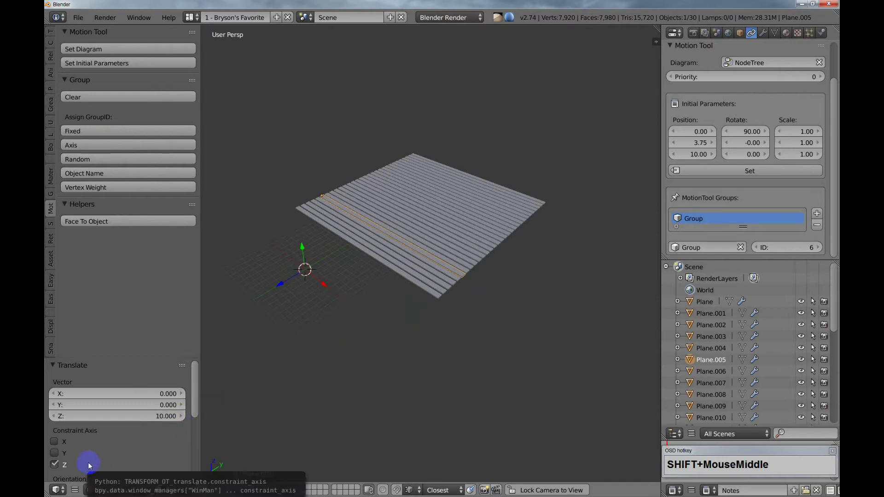
Switch the 3D view area to the Node Editor.
left_click(57, 489)
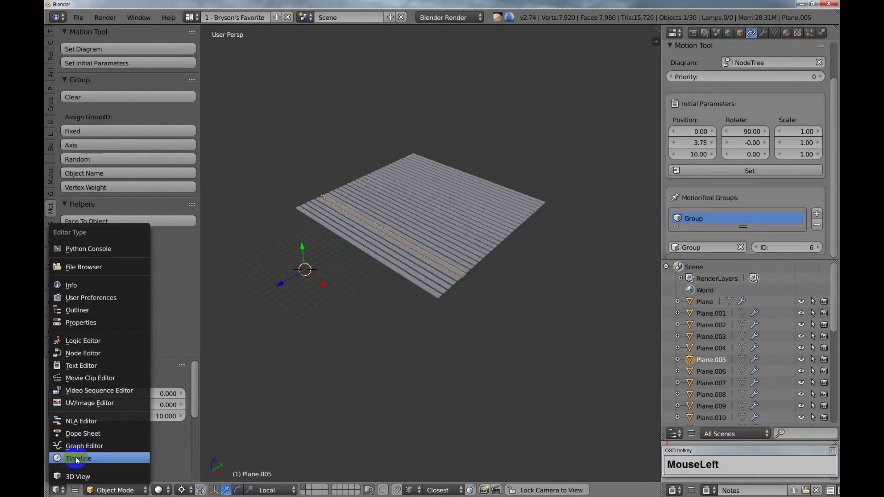
left_click(354, 277)
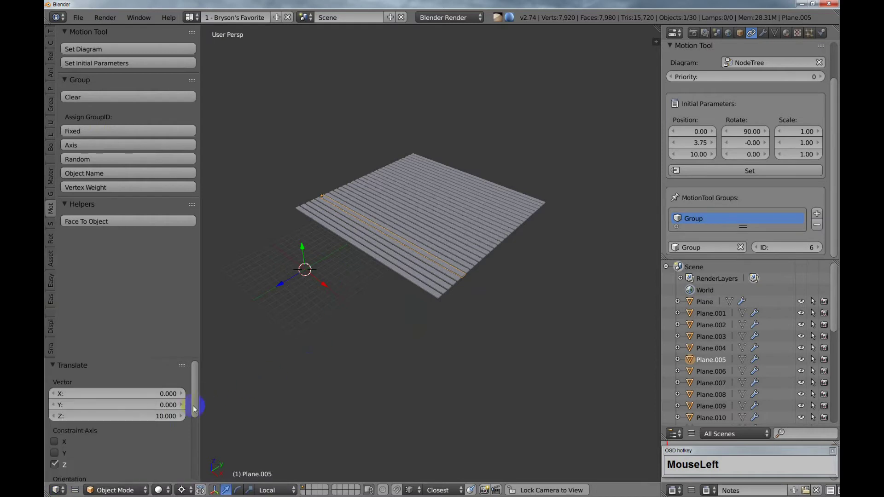
left_click(58, 490)
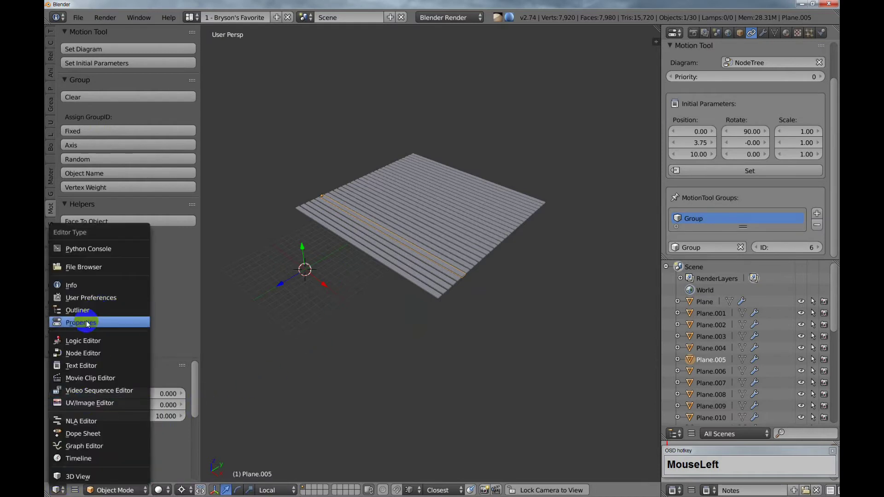
left_click(81, 352)
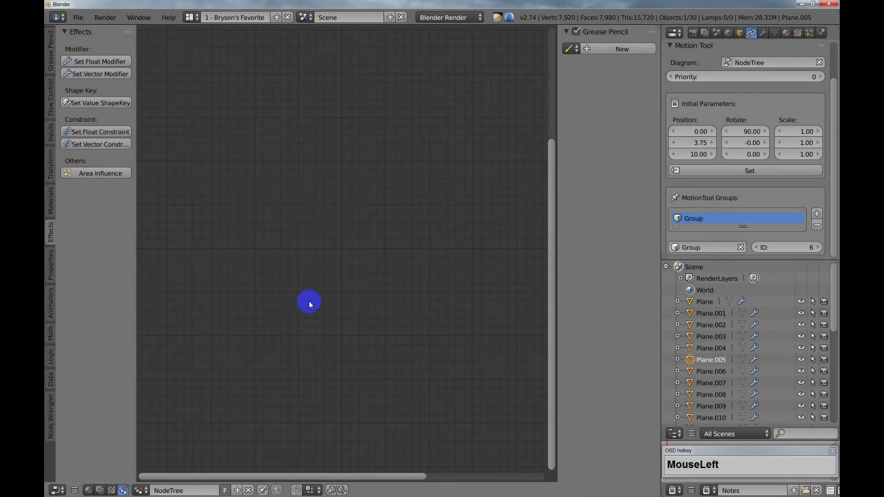
left_click(358, 77)
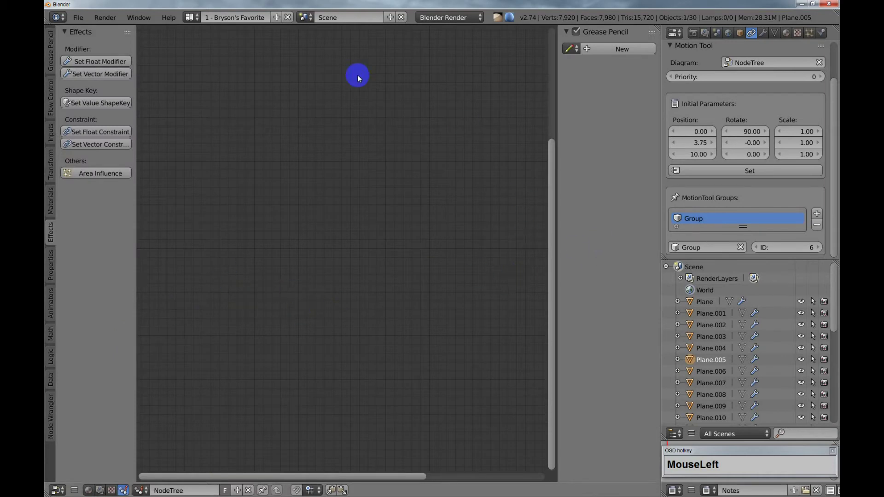
Switch to the MotionTool screen layout and load NodeTree in its node editor with the Flow Control nodes shown.
left_click(191, 17)
left_click(215, 81)
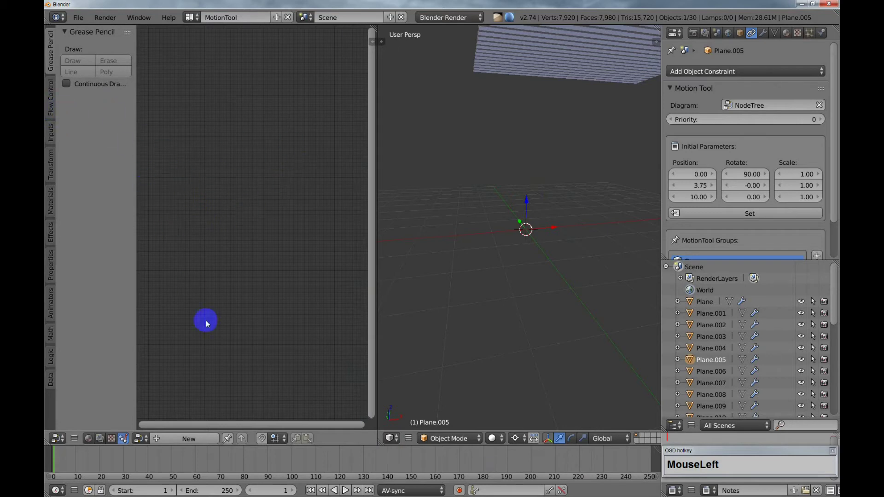
left_click(50, 109)
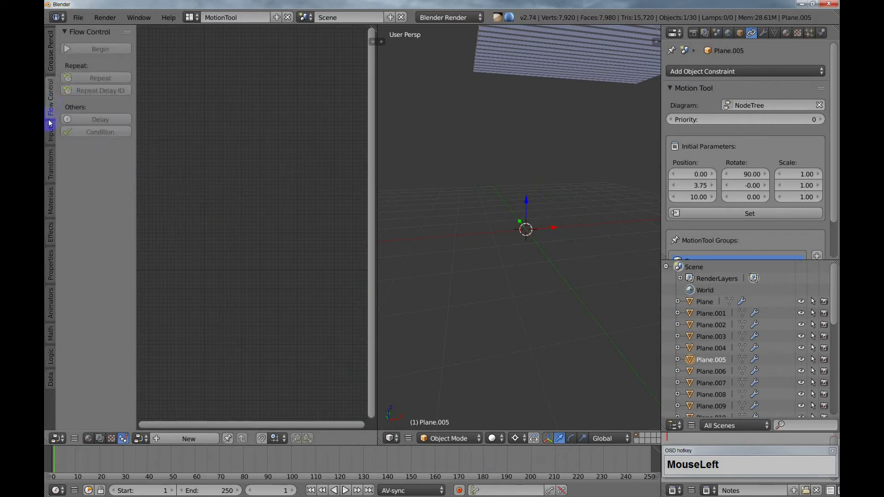
left_click(139, 438)
left_click(161, 319)
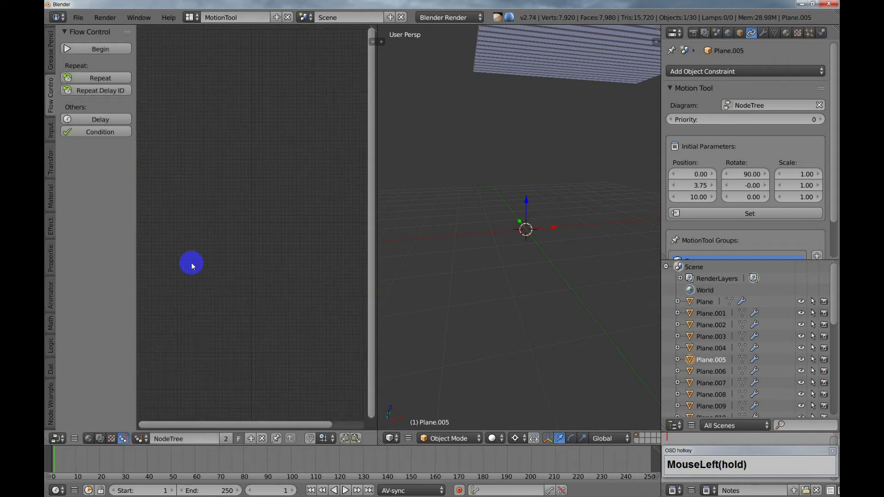
Add a trial Begin node to NodeTree and delete it again.
left_click_drag(82, 49, 176, 186)
left_click(177, 186)
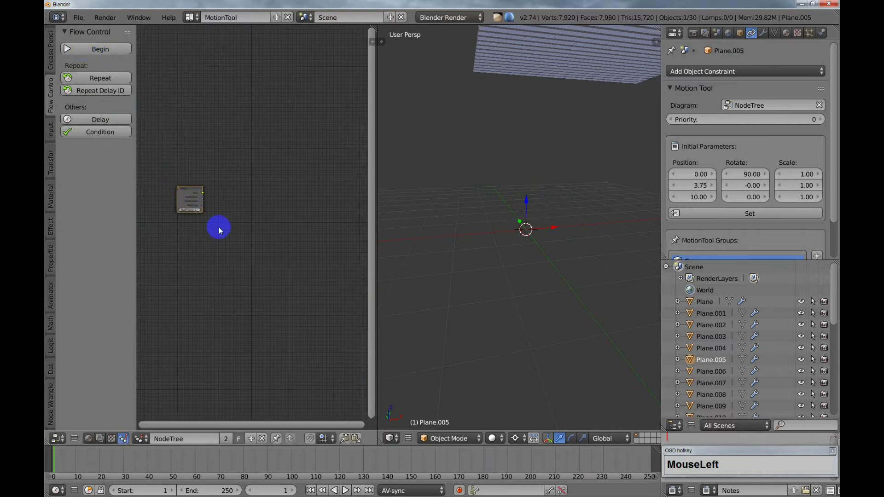
key("Home")
scroll(243, 213, "up", 5)
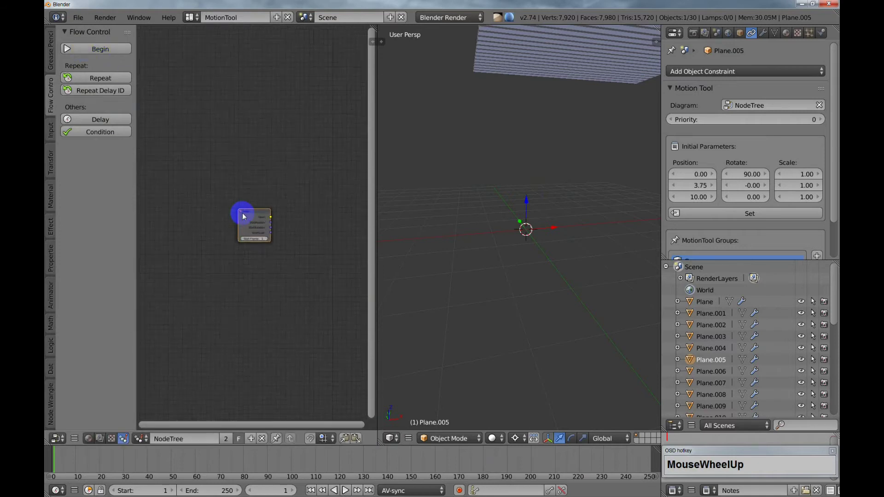
middle_click_drag(240, 211, 205, 193, "shift")
scroll(206, 182, "down", 3)
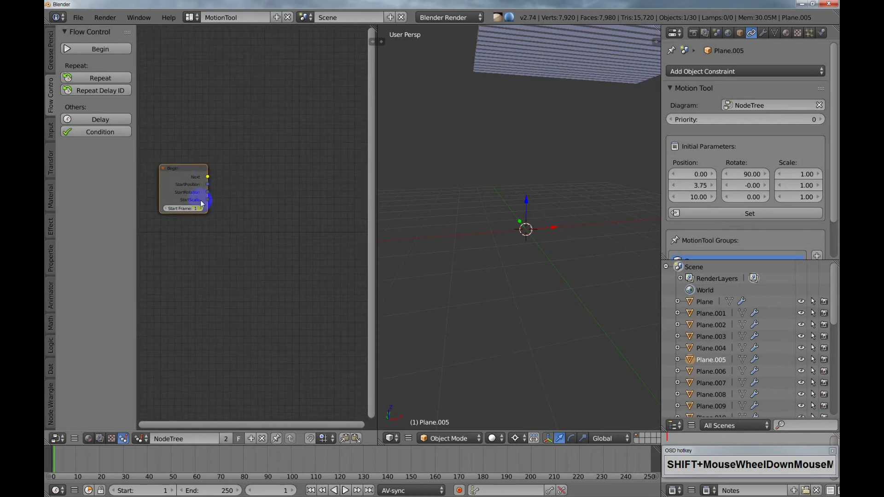
key("x")
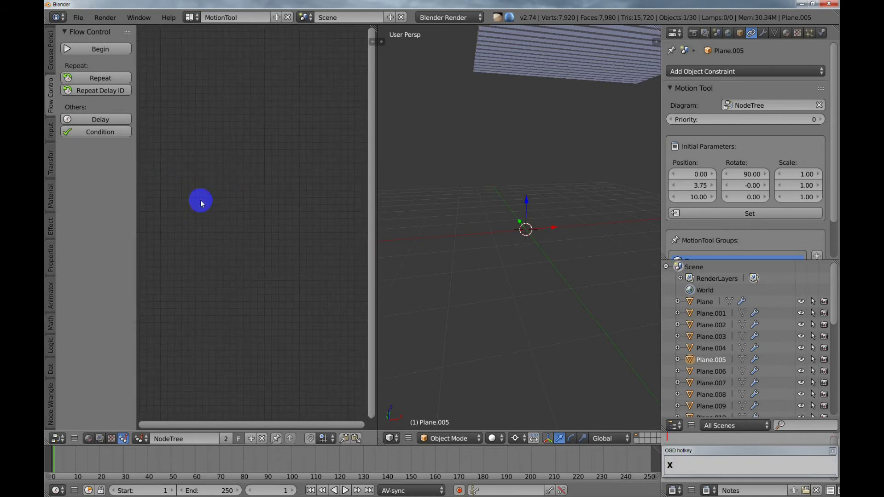
Add a Flow Control Begin node to the empty NodeTree diagram.
key("shift+a")
mouse_move(189, 214)
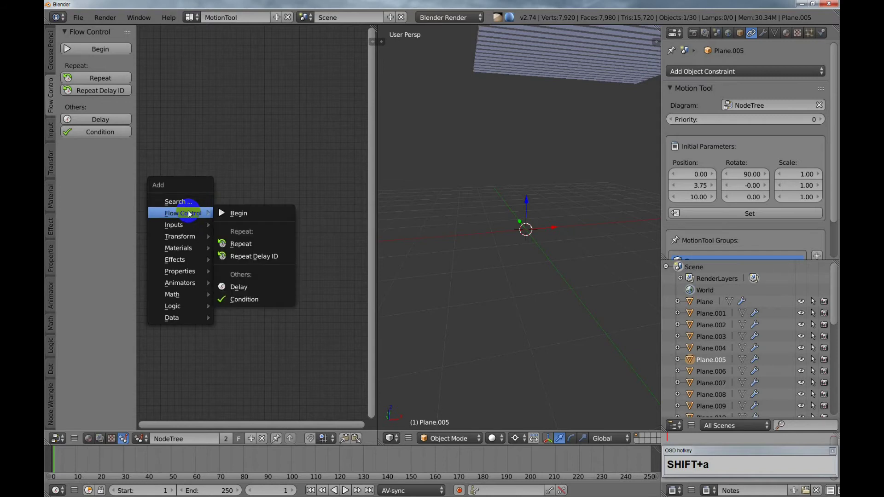
left_click(222, 212)
left_click(179, 178)
scroll(214, 226, "up", 1)
middle_click_drag(236, 212, 247, 238, "shift")
scroll(238, 240, "up", 1)
scroll(247, 237, "down", 1)
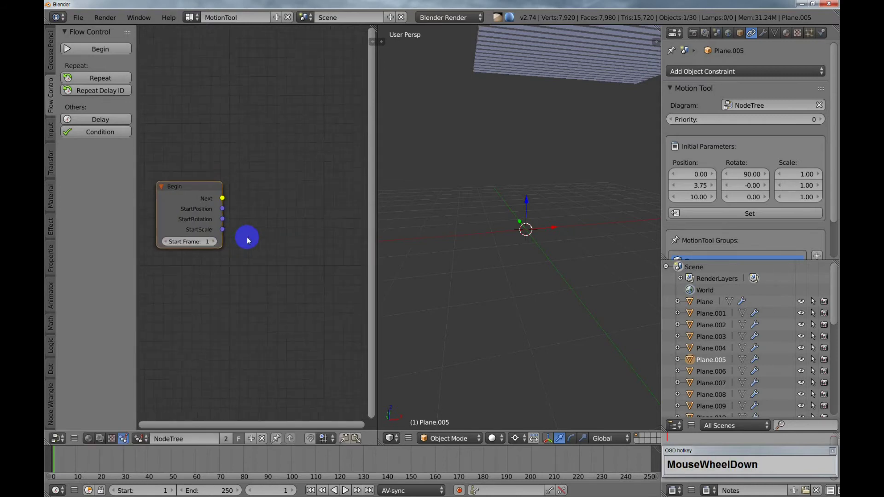
Add an Anim Position transform node and place it beside the Begin node.
scroll(246, 236, "down", 3)
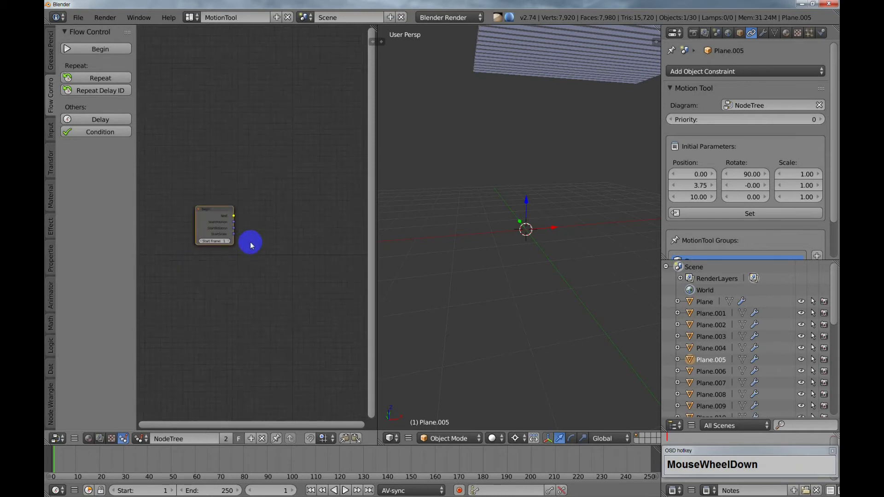
middle_click_drag(253, 244, 190, 226, "shift")
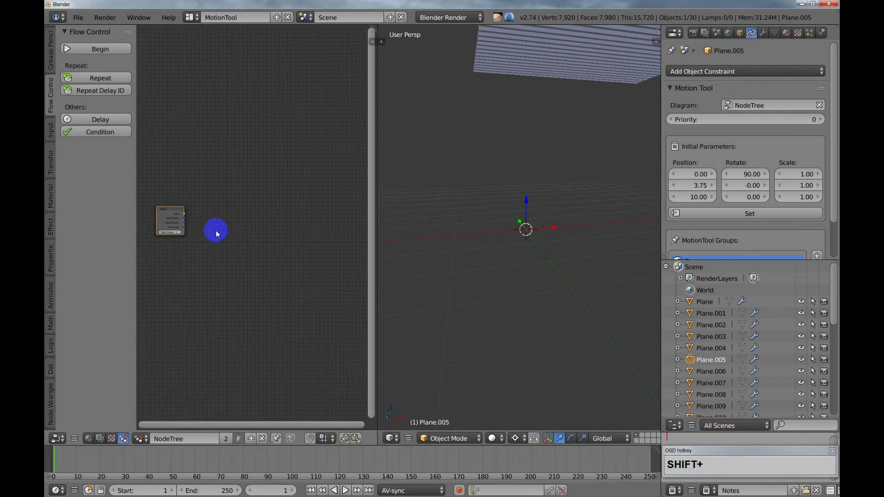
key("shift+a")
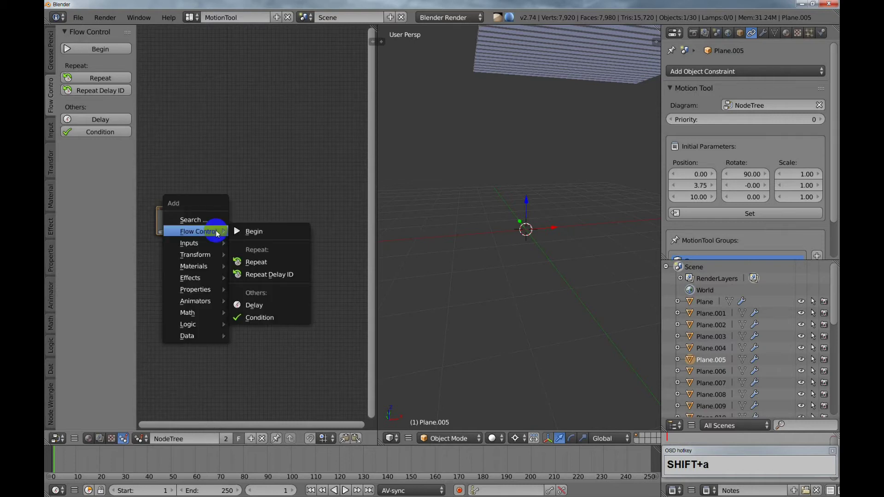
mouse_move(217, 255)
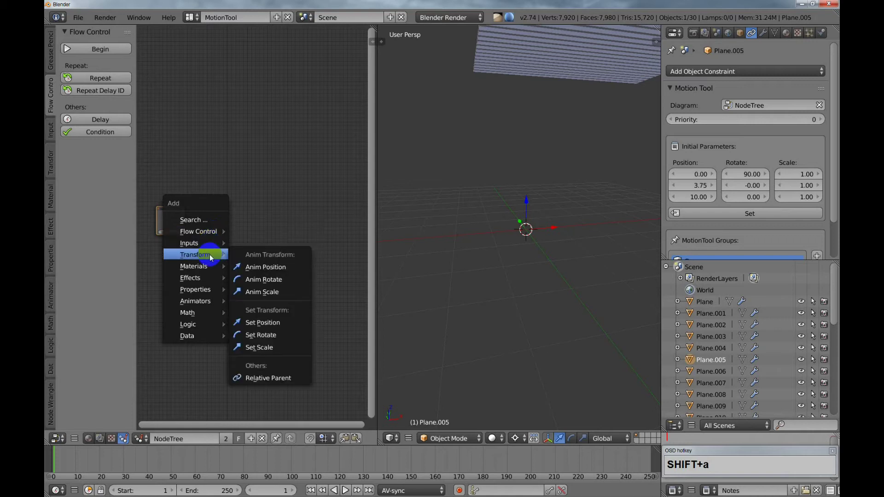
left_click(260, 271)
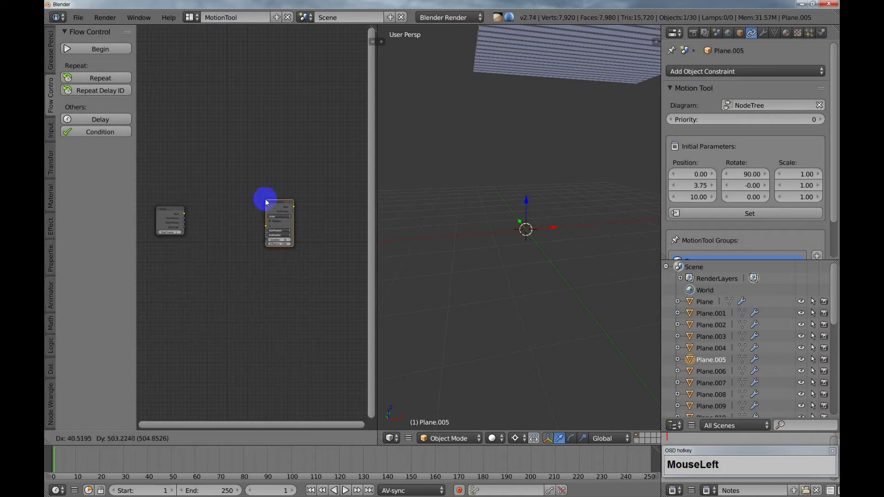
left_click(264, 197)
scroll(254, 209, "up", 6)
middle_click_drag(244, 210, 282, 208, "shift")
left_click_drag(324, 186, 228, 185)
scroll(251, 193, "up", 1)
scroll(251, 193, "up", 2)
middle_click_drag(265, 210, 302, 196, "shift")
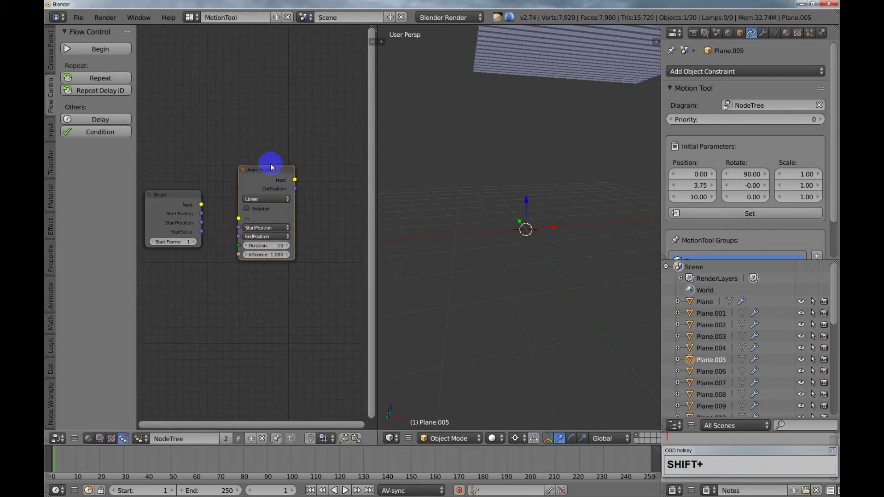
Space the Anim Position node away from Begin and connect Begin's Next output to its In input.
left_click_drag(259, 170, 276, 161)
left_click_drag(204, 205, 204, 205)
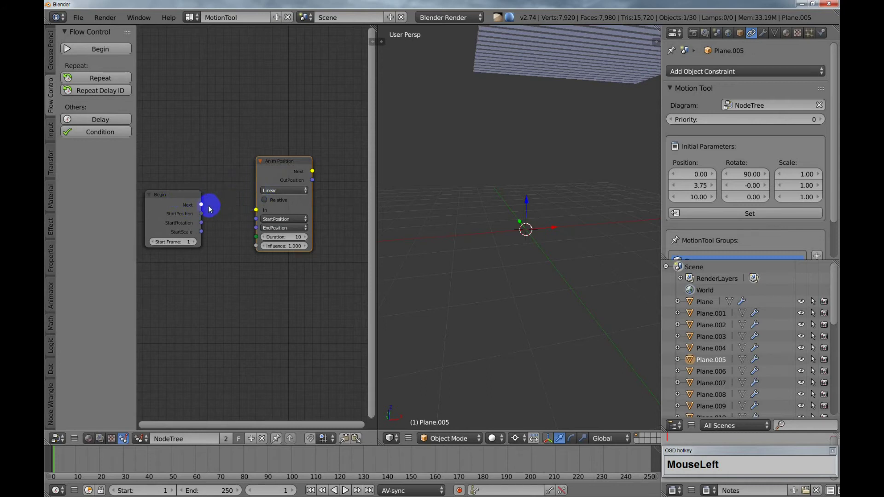
left_click_drag(201, 205, 255, 210)
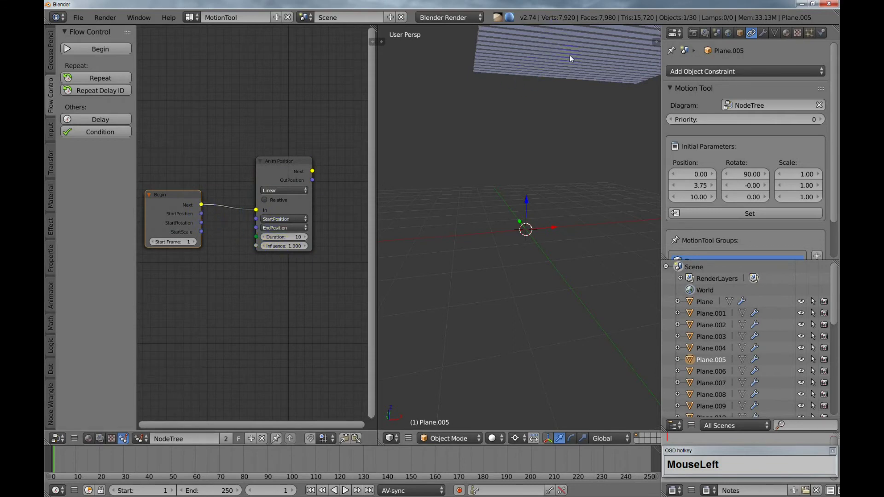
Select all the strips and store their current transforms with Motion Tool's Set Initial Parameters.
scroll(517, 97, "down", 3)
middle_click_drag(554, 95, 501, 134)
scroll(501, 135, "down", 1)
key("a")
key("a")
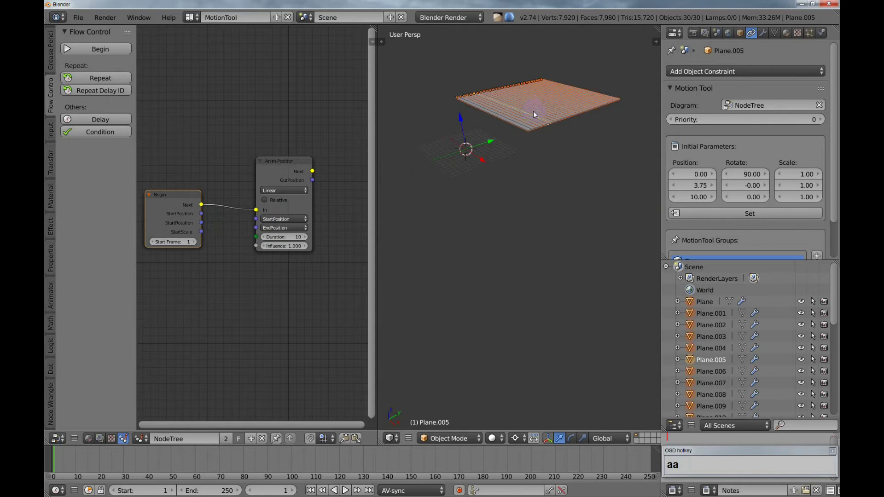
key("t")
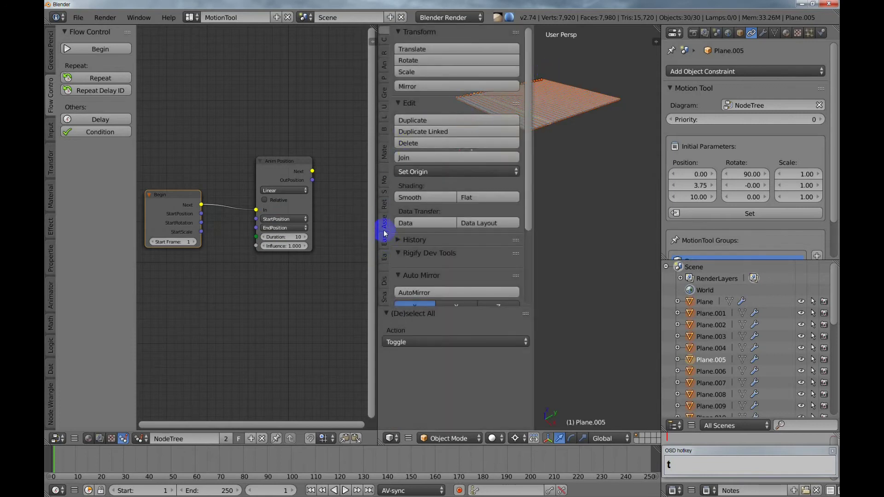
left_click(384, 180)
left_click(427, 62)
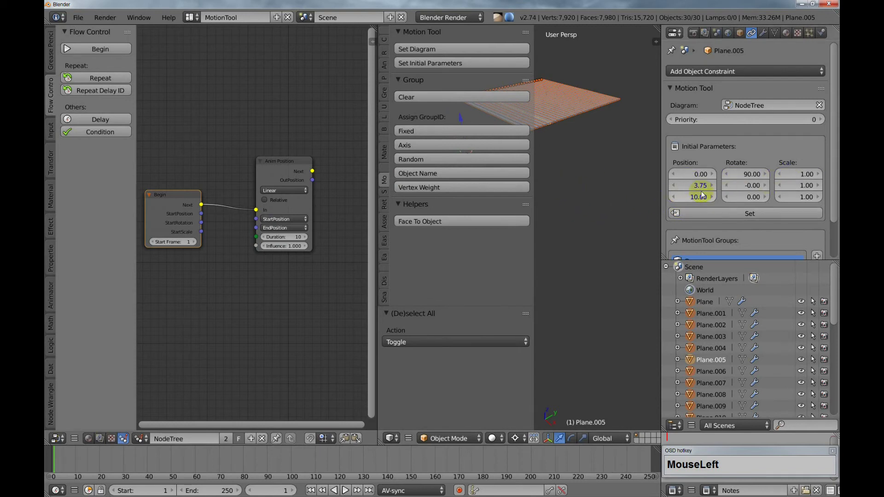
middle_click_drag(610, 172, 622, 179, "shift")
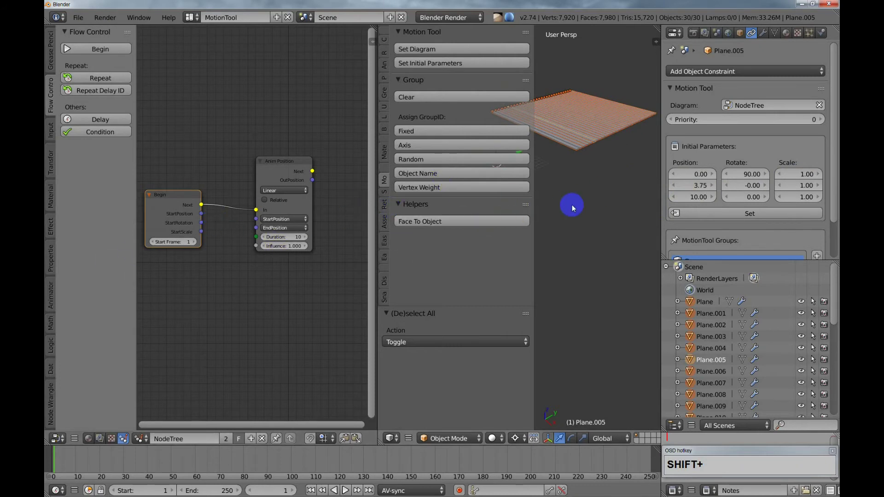
key("t")
Connect the Begin node's StartPosition output to the Anim Position node's StartPosition input.
middle_click_drag(237, 285, 243, 280, "shift")
left_click_drag(206, 214, 262, 218)
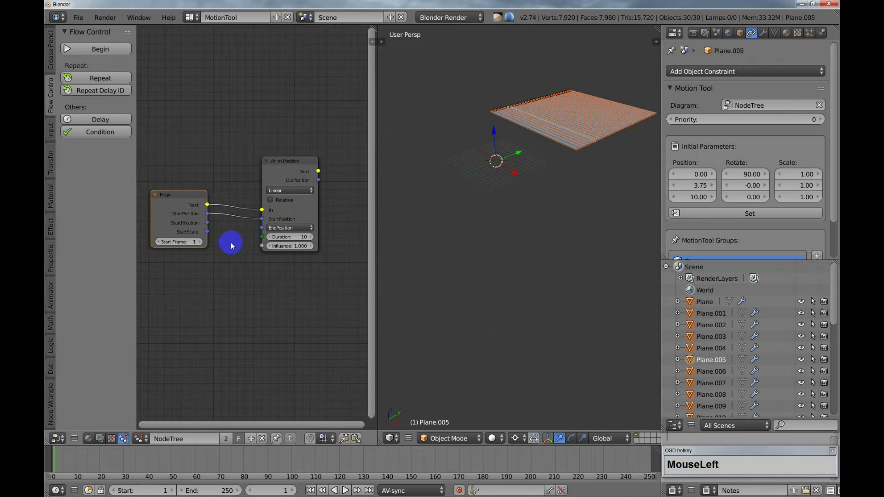
Set the Anim Position node's EndPosition Z to -10 and its Duration to 30.
left_click(283, 228)
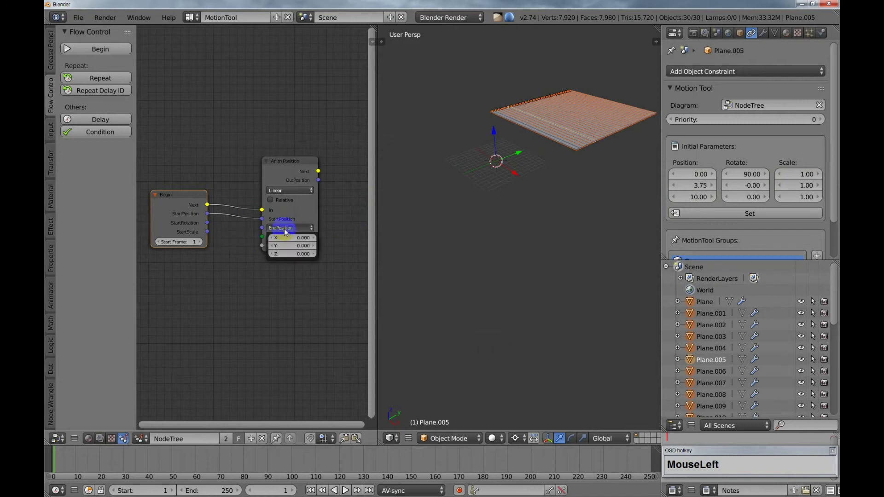
left_click(294, 252)
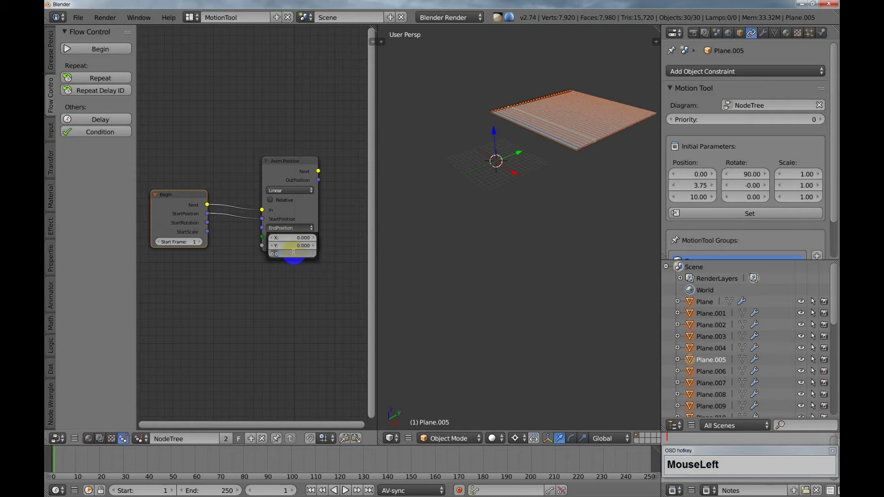
type("-10")
key("Return")
left_click(293, 303)
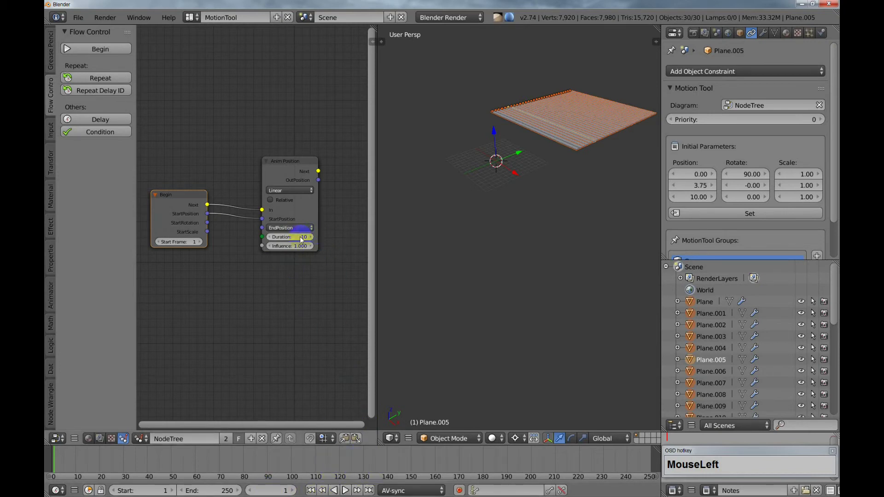
type("3")
Play the animation to check how the strips move, and scrub back to frame 0.
left_click(341, 491)
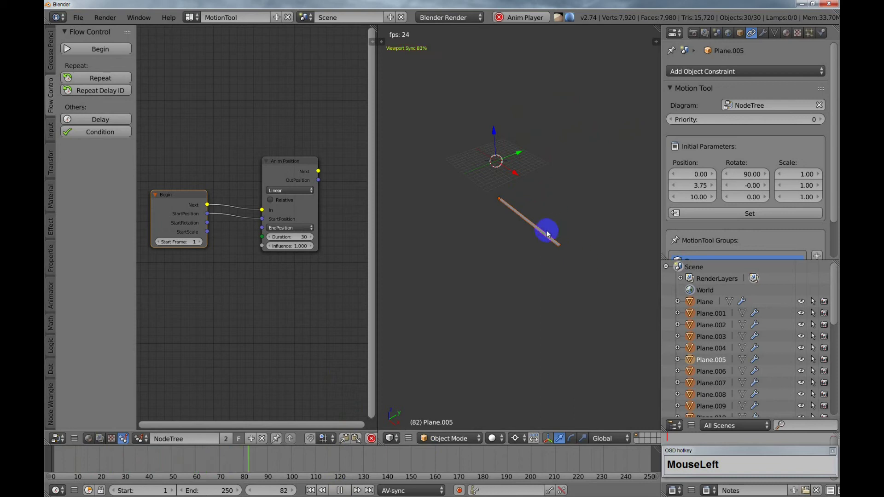
left_click(341, 491)
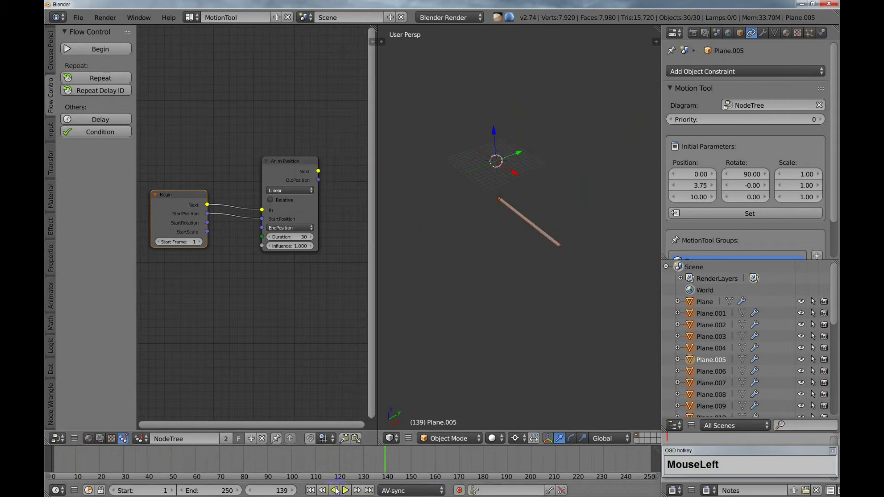
left_click_drag(378, 465, 132, 451)
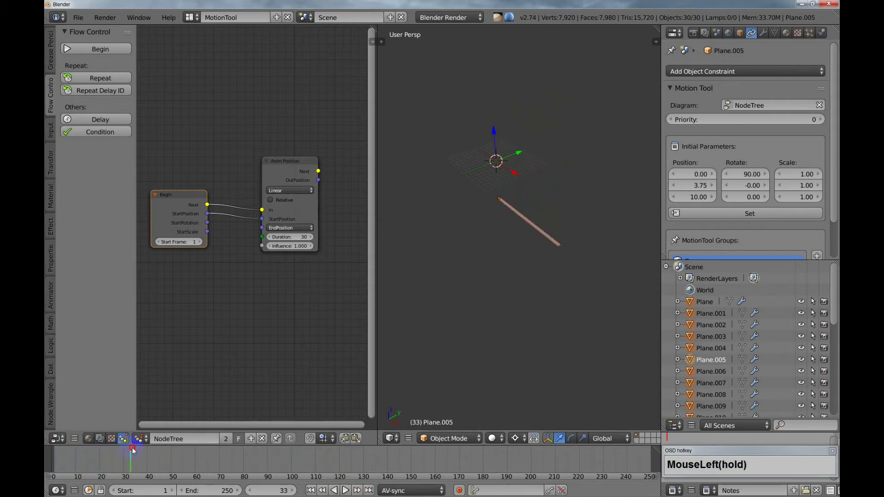
left_click_drag(134, 450, 48, 459)
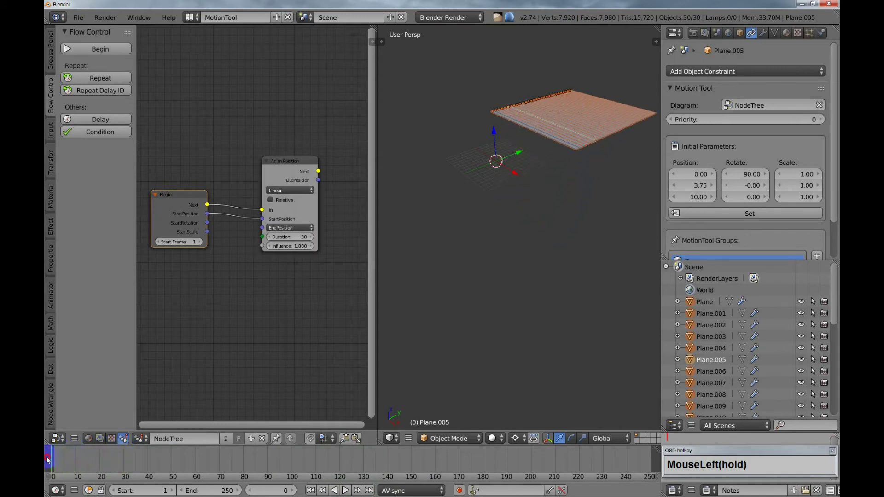
left_click(209, 415)
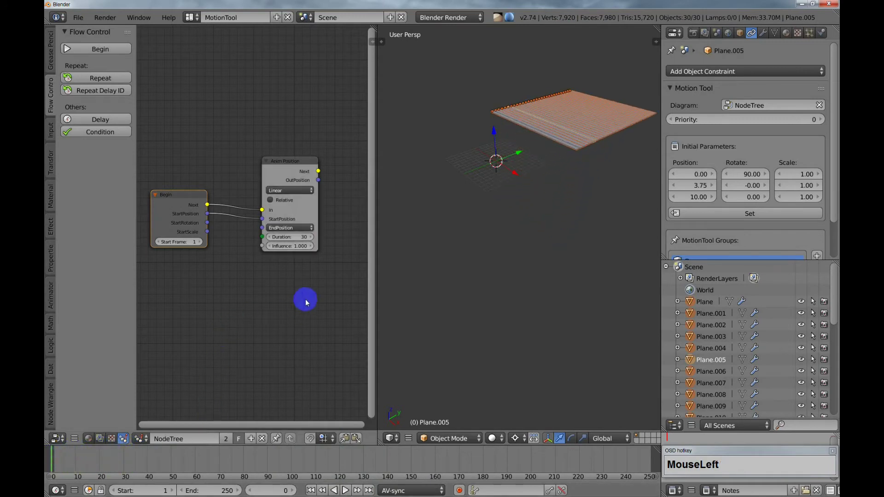
Enable Relative on the Anim Position node and play the animation to check the strips' movement.
left_click(271, 199)
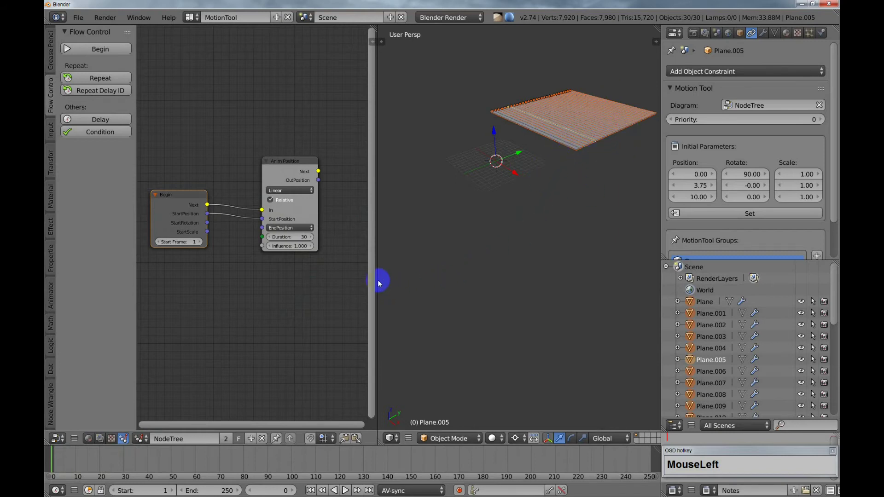
left_click(290, 228)
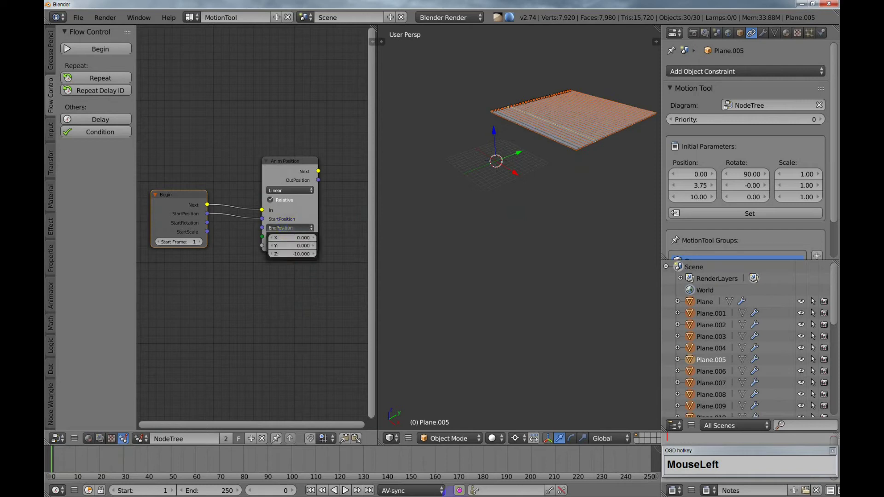
left_click(345, 490)
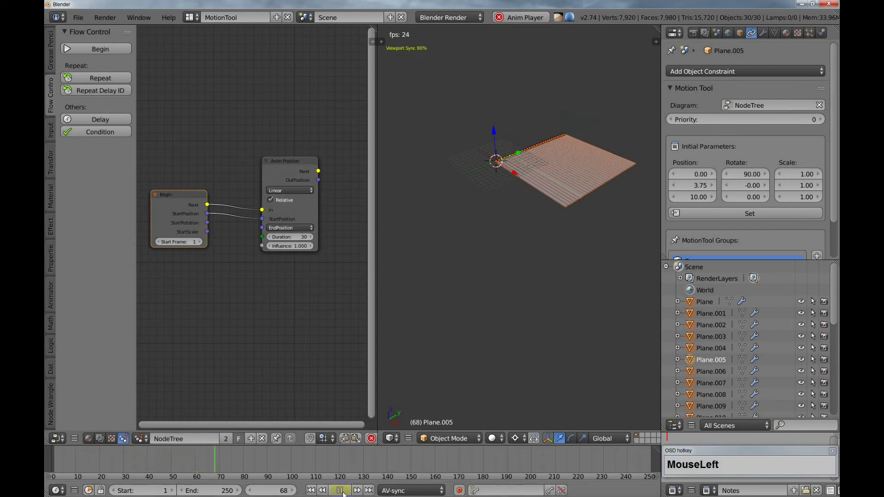
left_click(340, 490)
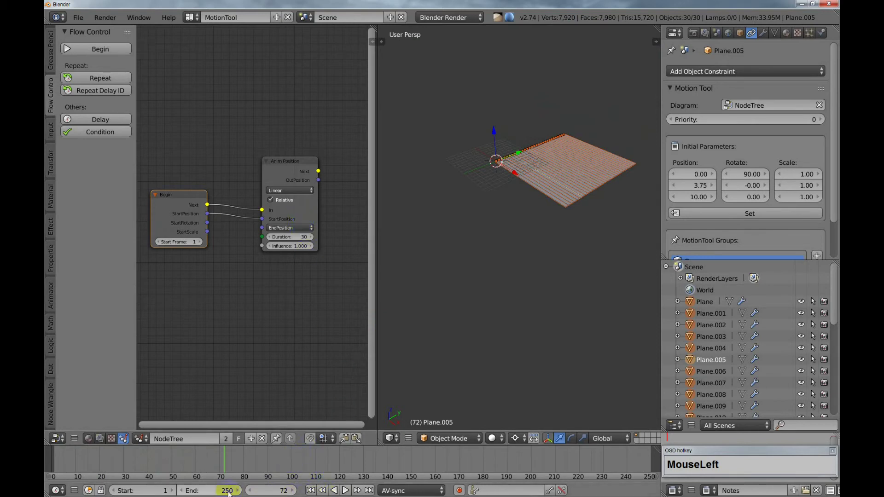
Set the timeline's end frame first to 30 and finally to 60, and start playback.
type("30")
key("Return")
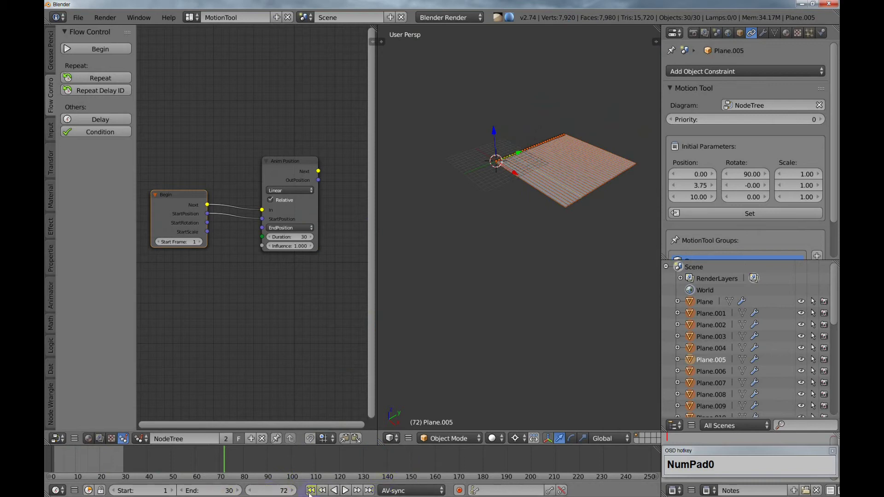
left_click(221, 491)
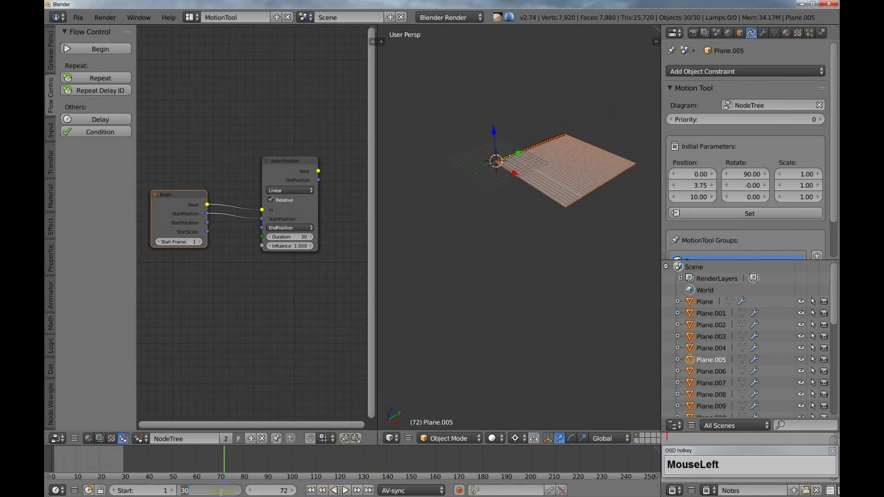
type("60")
key("Return")
left_click(346, 490)
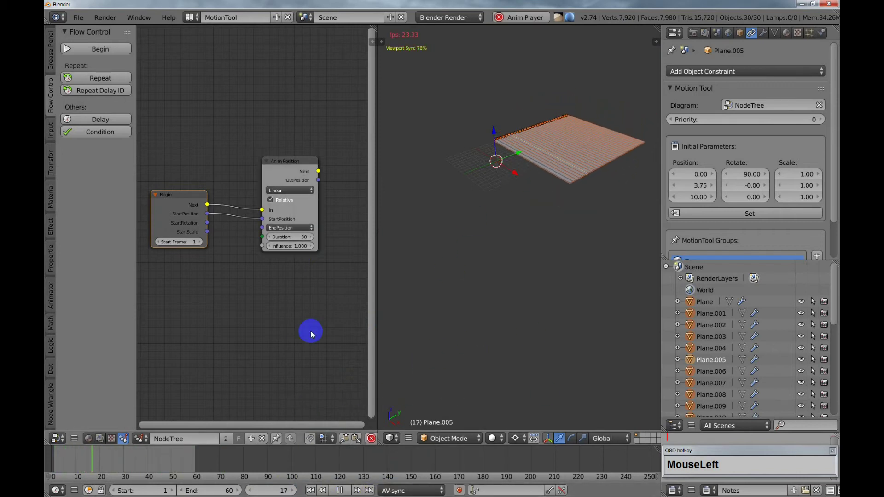
Try the Elastic Out interpolation on the Anim Position node while the animation plays.
left_click(278, 190)
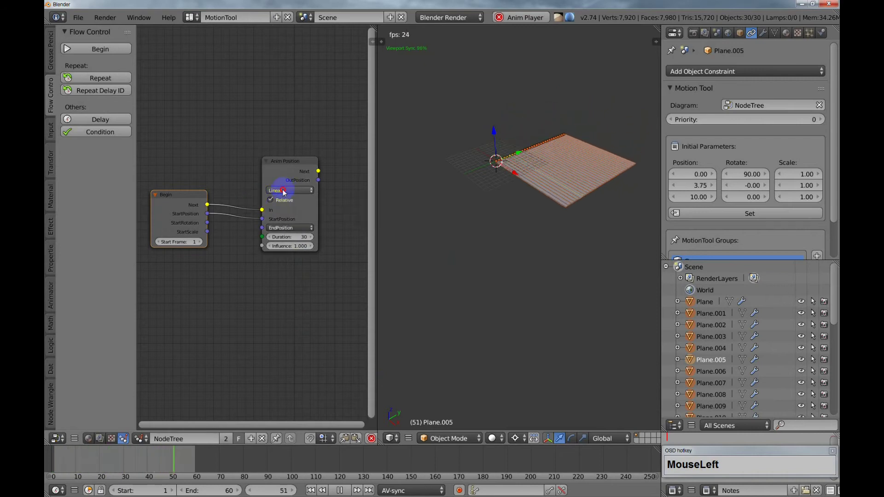
left_click(283, 190)
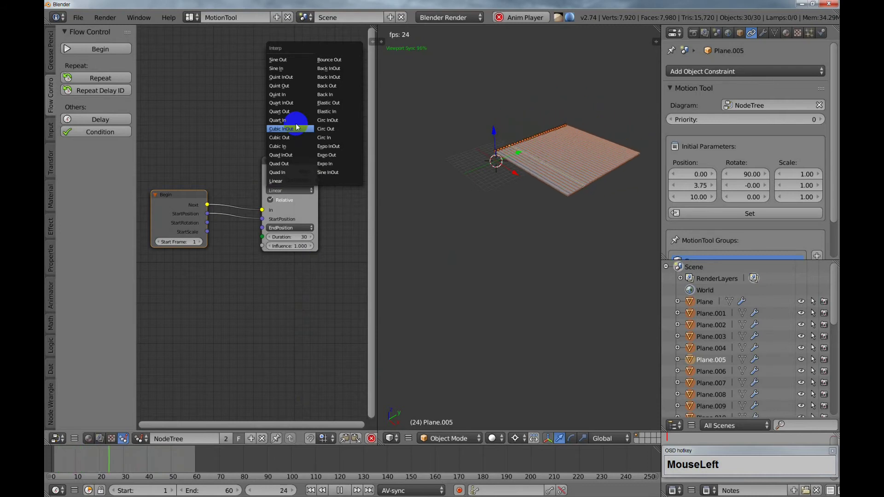
left_click(324, 104)
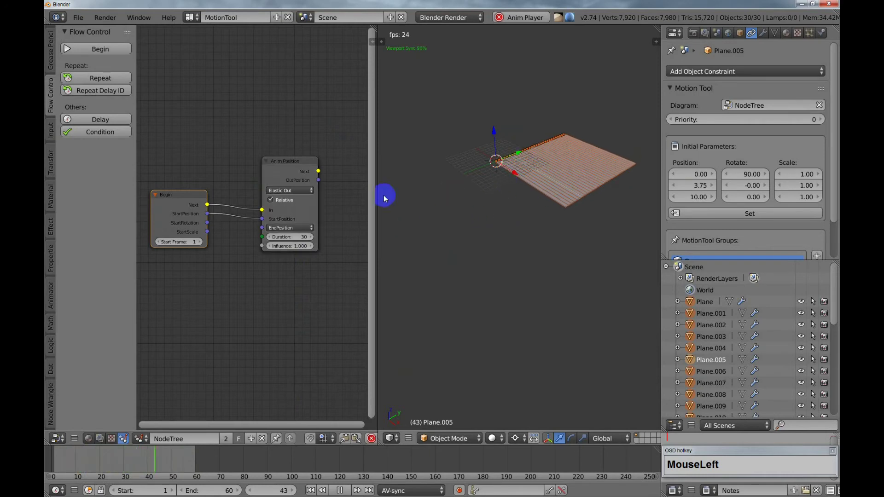
Set the Anim Position node's interpolation to Bounce Out, watch the motion and stop playback.
left_click(290, 191)
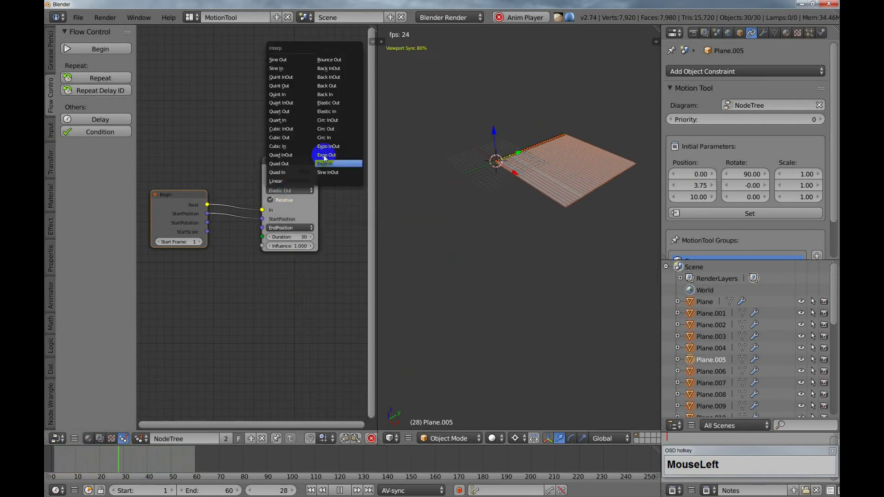
left_click(332, 60)
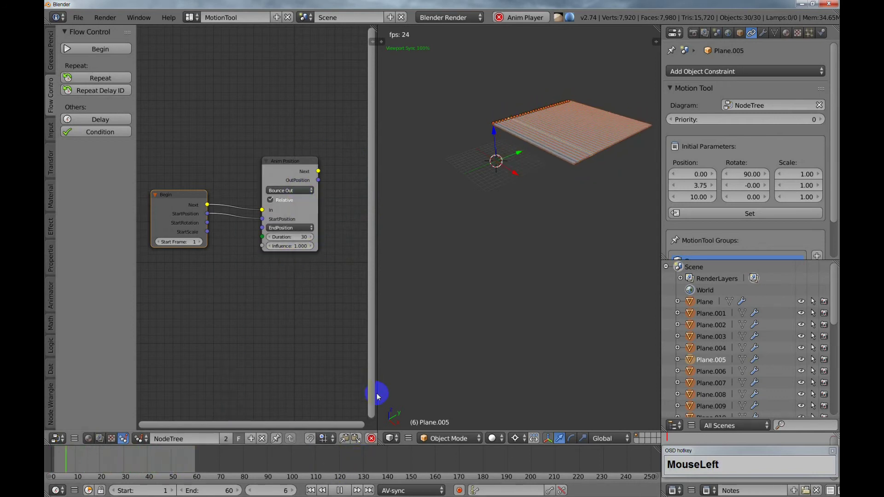
left_click(340, 490)
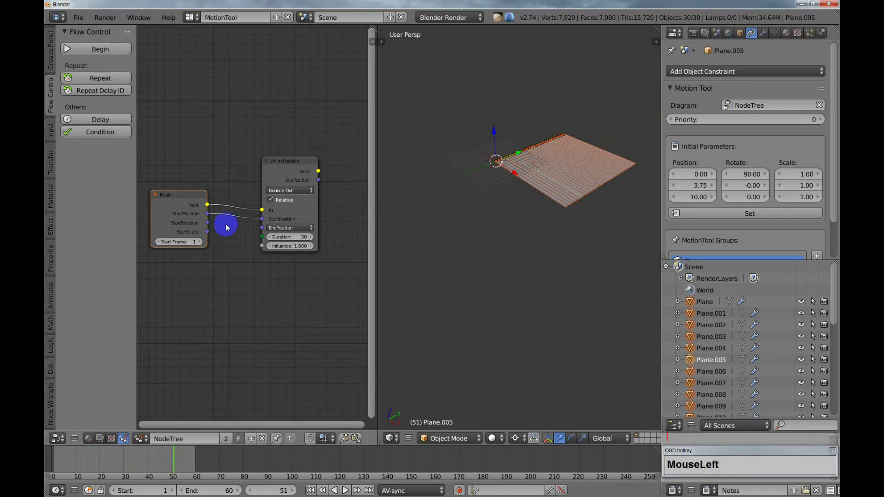
Rearrange the node diagram by nudging the Begin node and moving Anim Position farther away from it.
left_click_drag(178, 193, 179, 192)
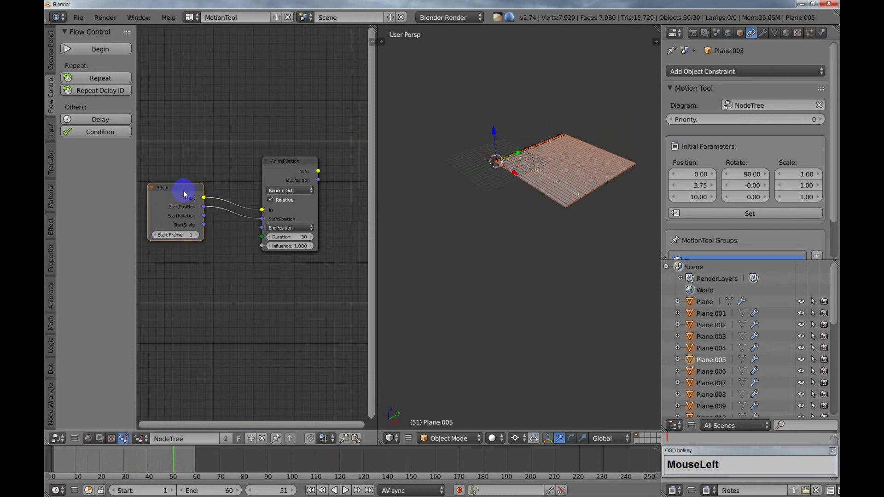
left_click(287, 161)
left_click_drag(287, 161, 317, 148)
left_click(279, 224)
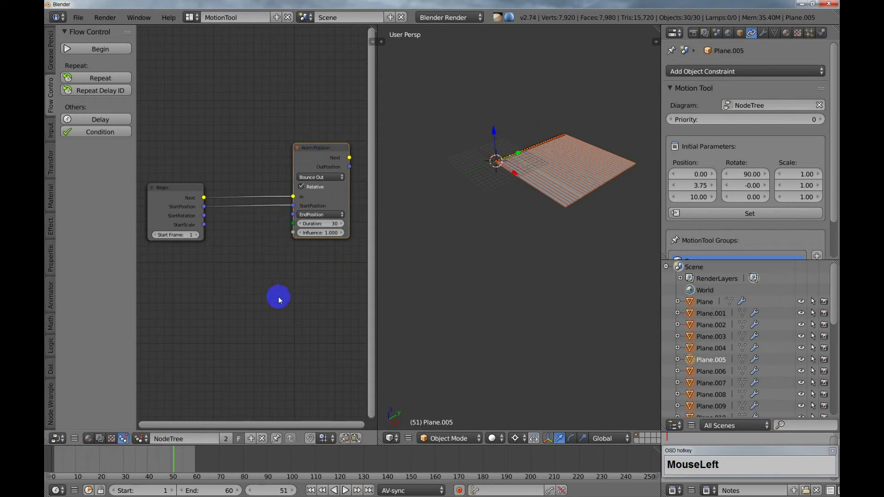
Move Plane.005's Simple Deform modifier to the first place in its stack, above Solidify and Bevel.
left_click(762, 33)
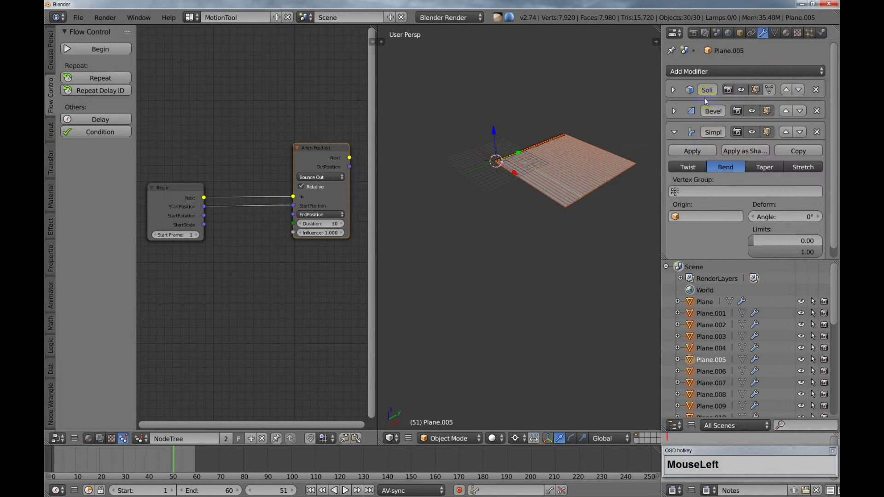
left_click(787, 131)
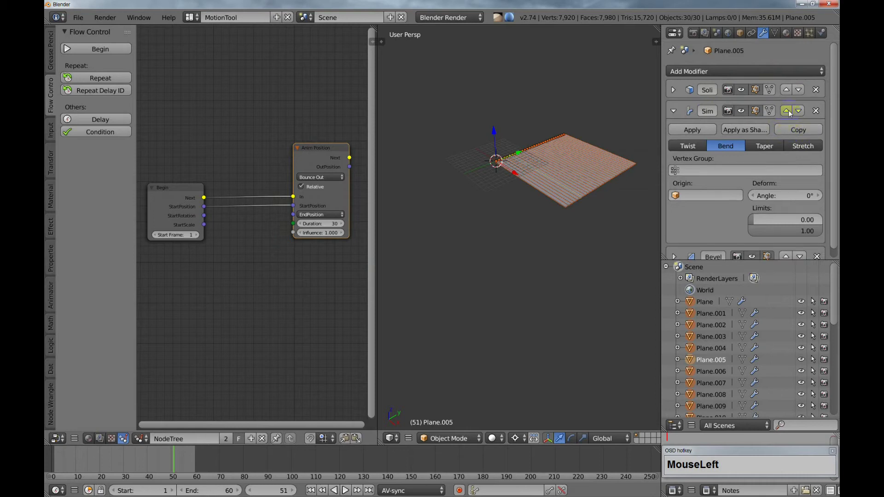
left_click(786, 110)
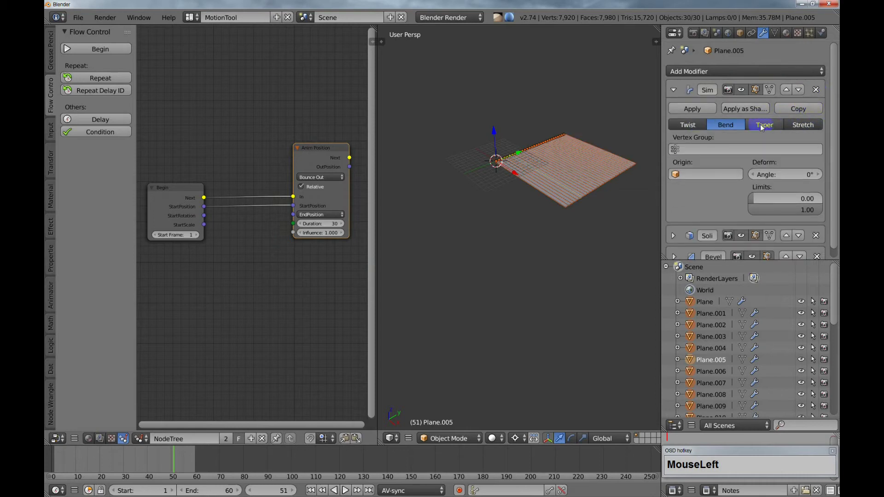
Deselect all the planes and rename Plane.005's Simple Deform modifier as Bendy.
left_click(518, 243)
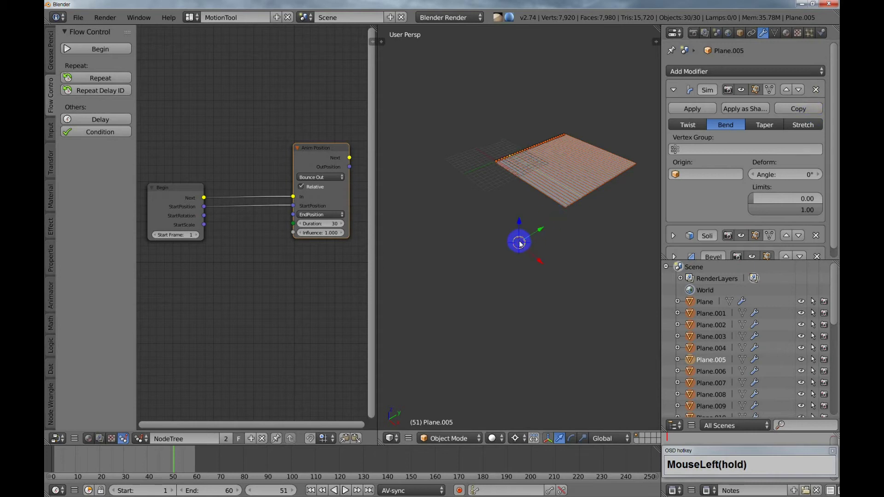
key("a")
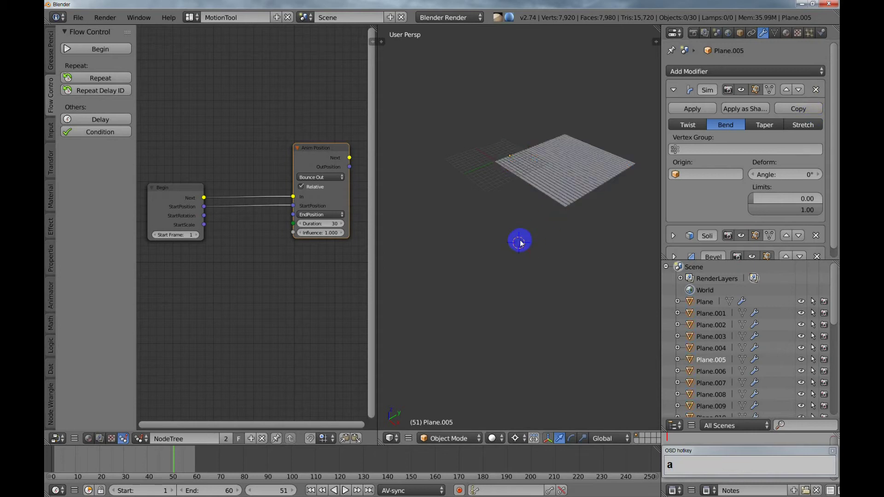
left_click(705, 91)
type("Bendy")
key("Return")
scroll(724, 128, "up", 2)
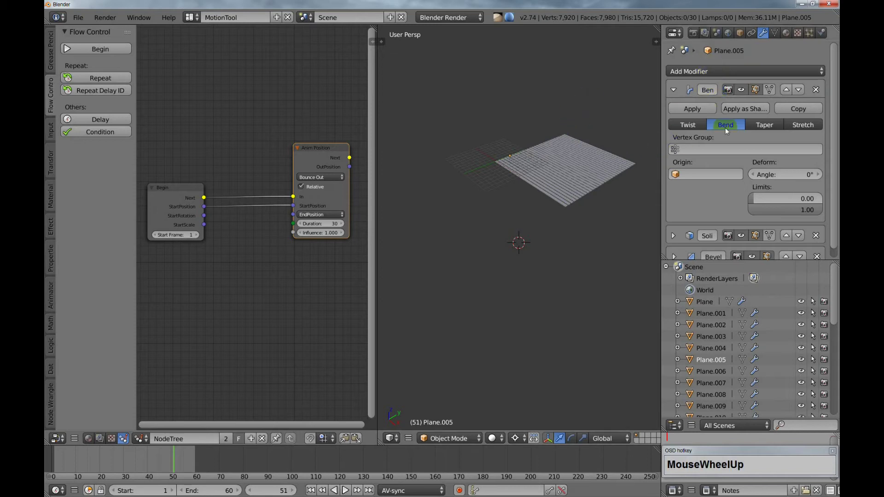
Compare the modifier stack of the first plane with that of Plane.005.
left_click(711, 361)
left_click(582, 198)
scroll(582, 200, "up", 3)
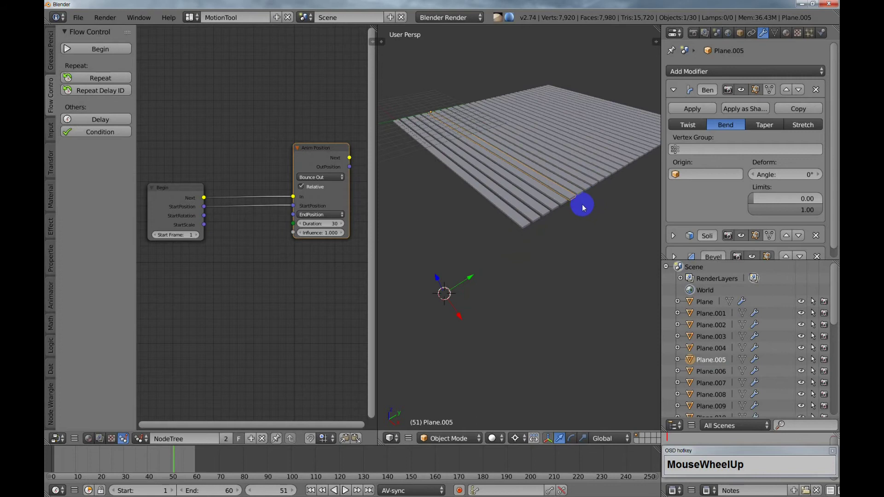
scroll(570, 201, "down", 1)
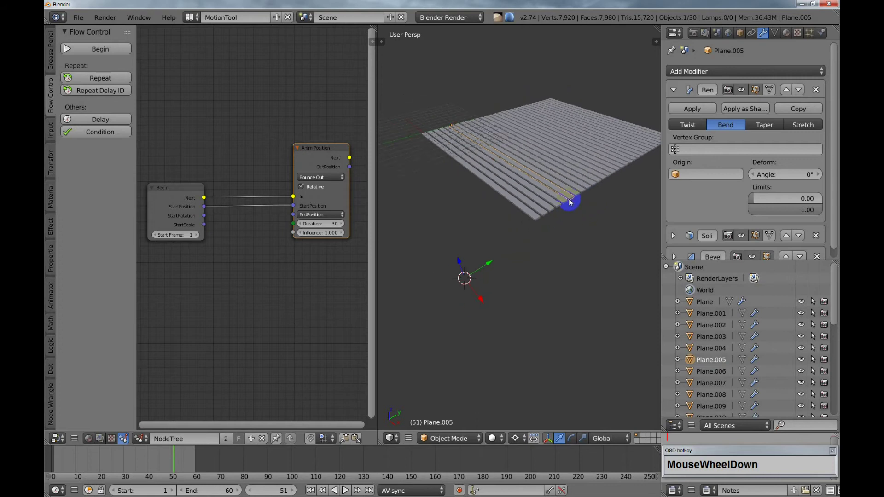
middle_click_drag(572, 209, 550, 219, "shift")
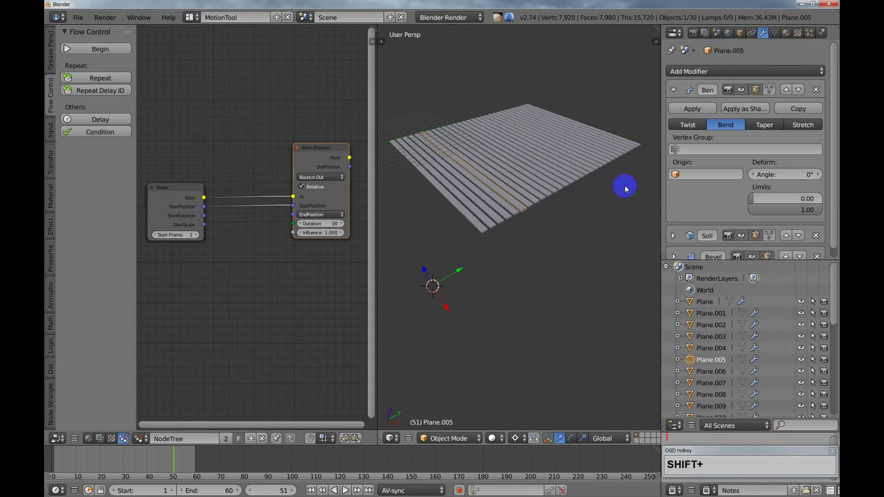
right_click(478, 229)
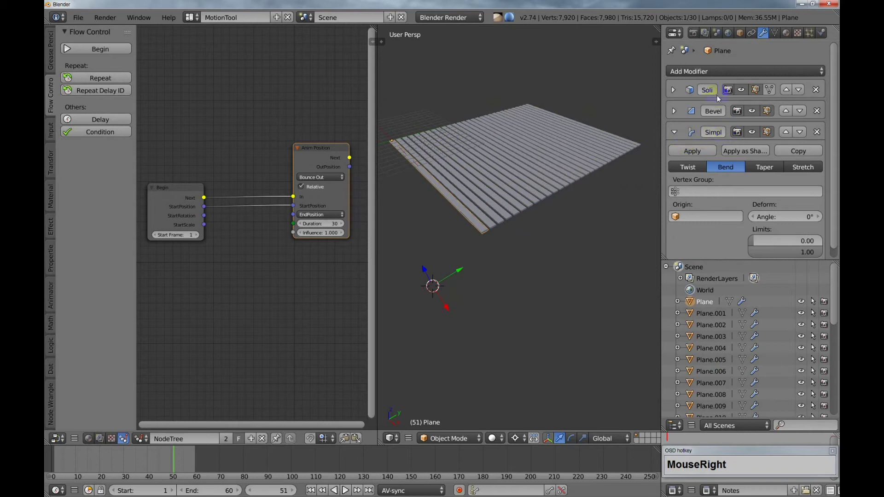
right_click(509, 225)
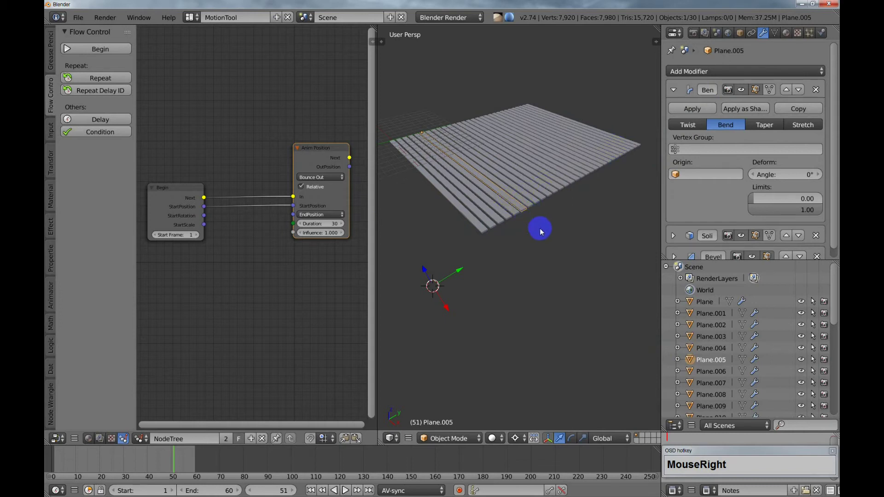
Select all the planes with Plane.005 active and link its modifiers to the others.
key("a")
key("a")
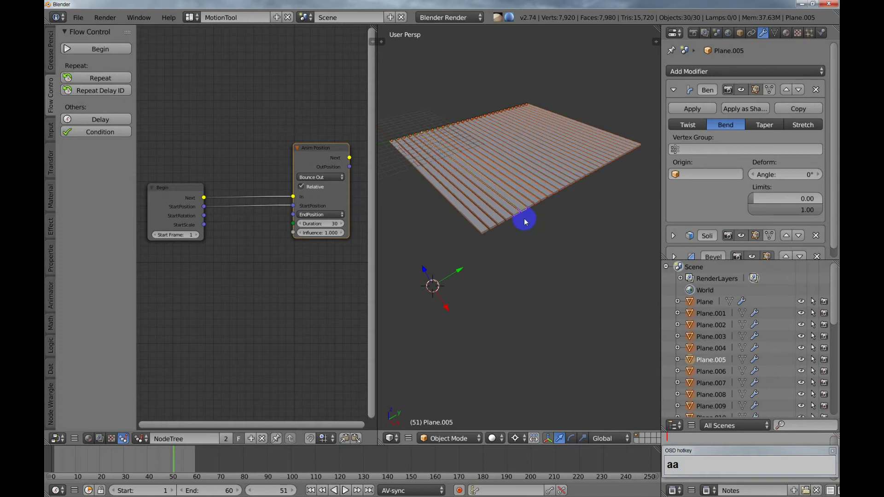
right_click(524, 222)
key("a")
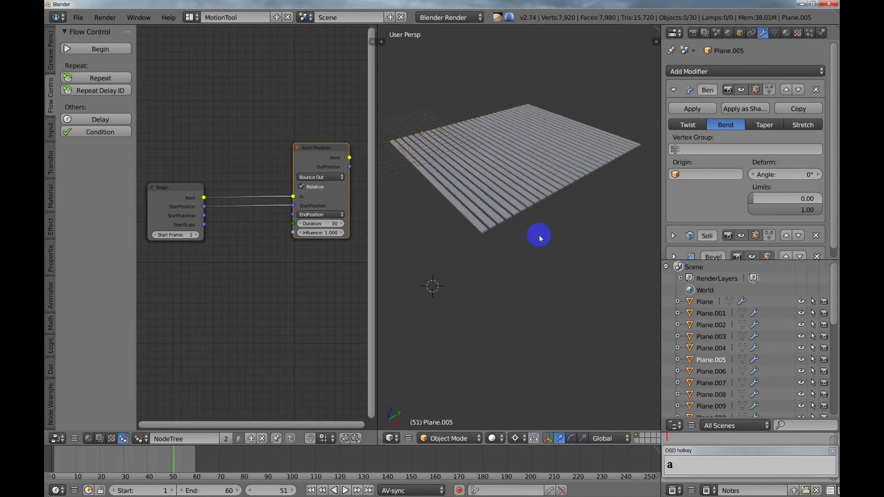
key("a")
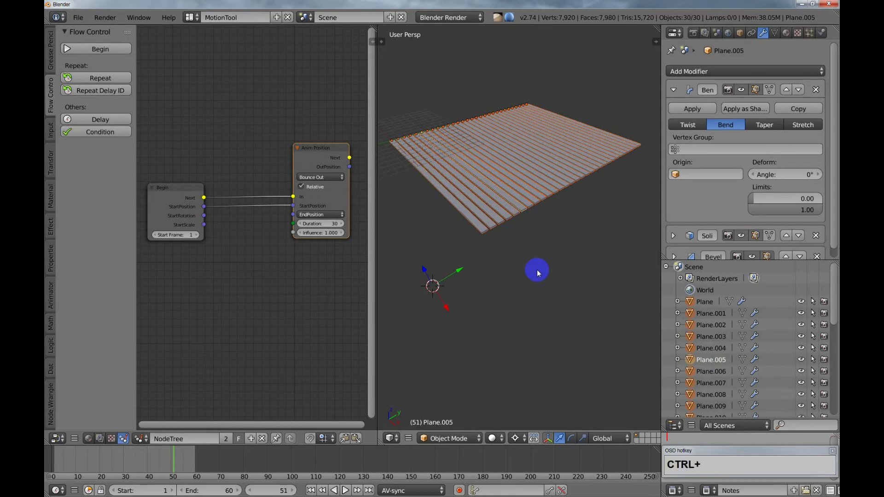
key("ctrl+l")
mouse_move(539, 273)
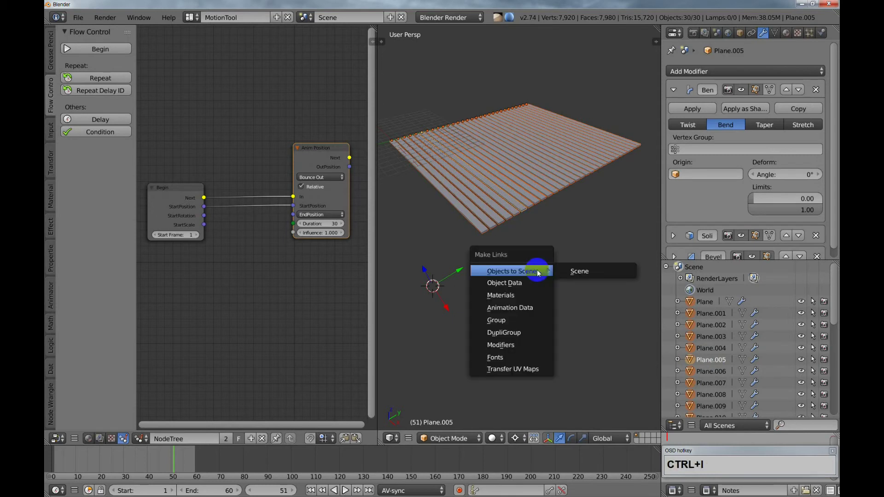
left_click(499, 344)
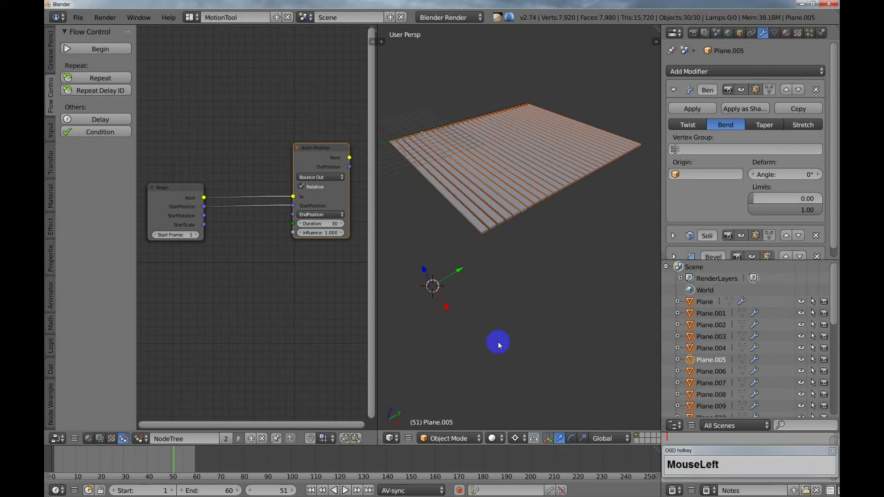
Check the modifier stacks of the first plane, a middle plane and the last plane, and deselect everything.
right_click(486, 236)
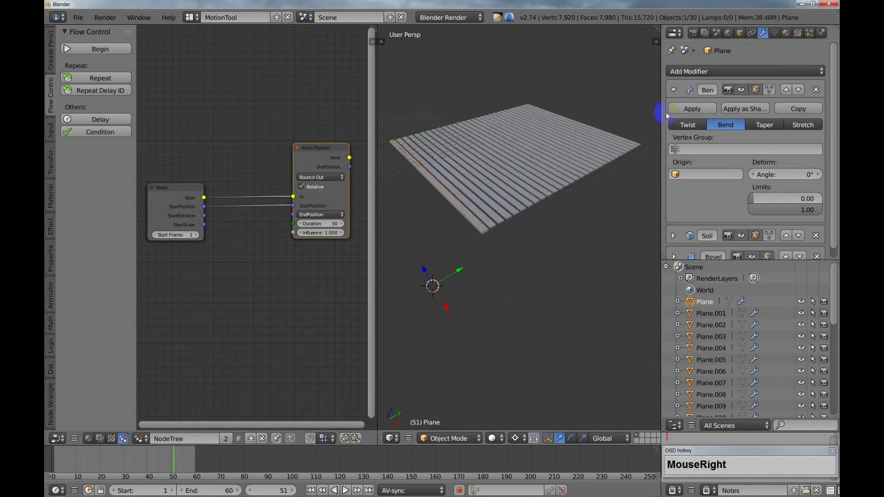
left_click(674, 91)
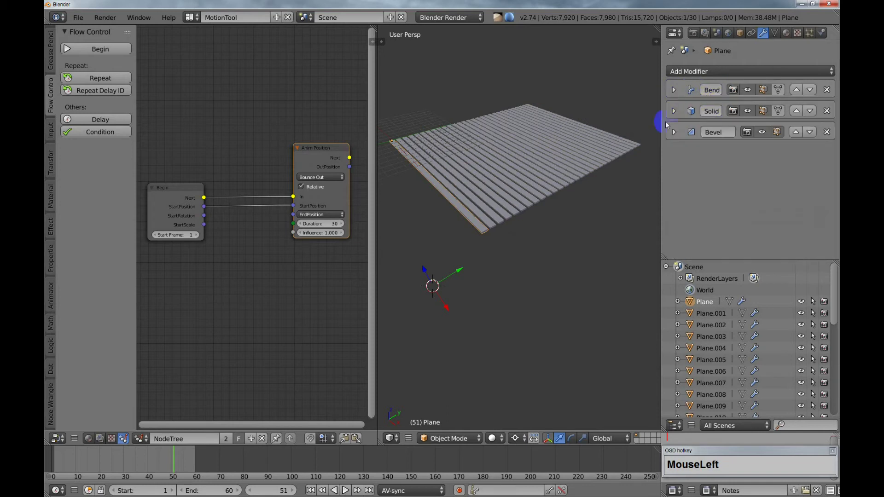
right_click(518, 212)
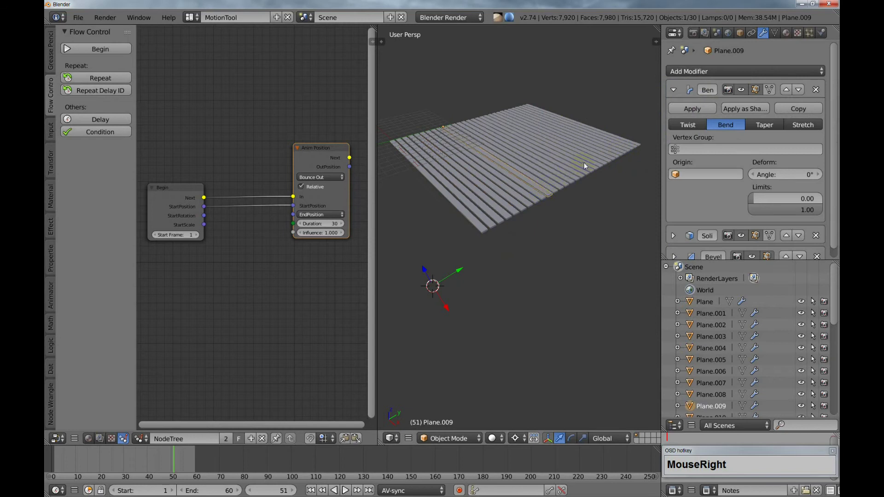
right_click(637, 143)
middle_click_drag(592, 243, 592, 244)
key("a")
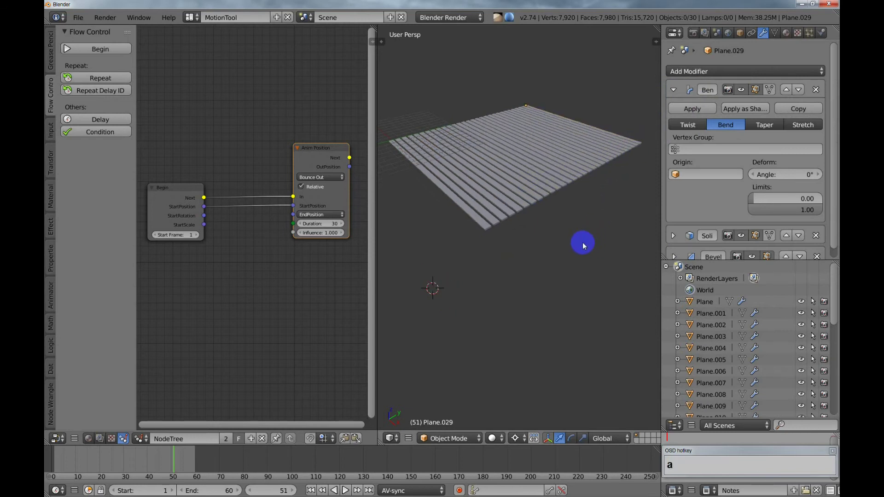
middle_click_drag(543, 268, 550, 259, "shift")
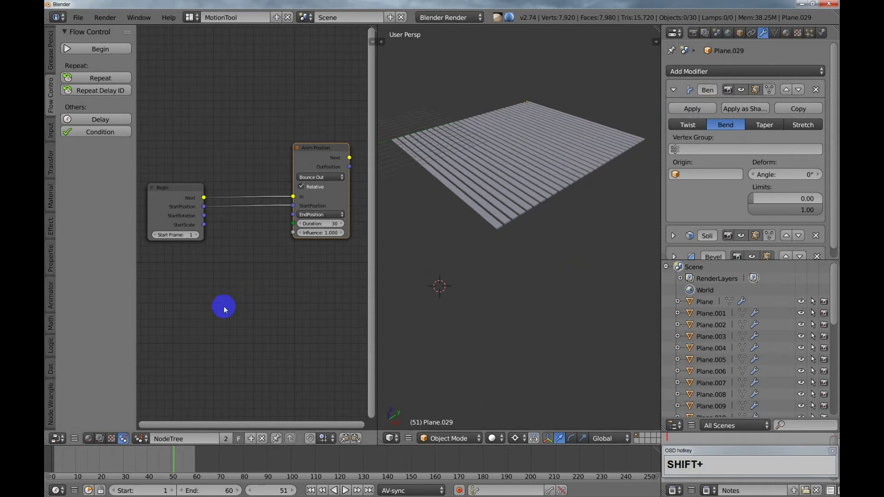
Add a Set Float Modifier node below the Begin node and connect Begin's Next output to its In input.
left_click_drag(197, 285, 202, 294)
key("shift+a")
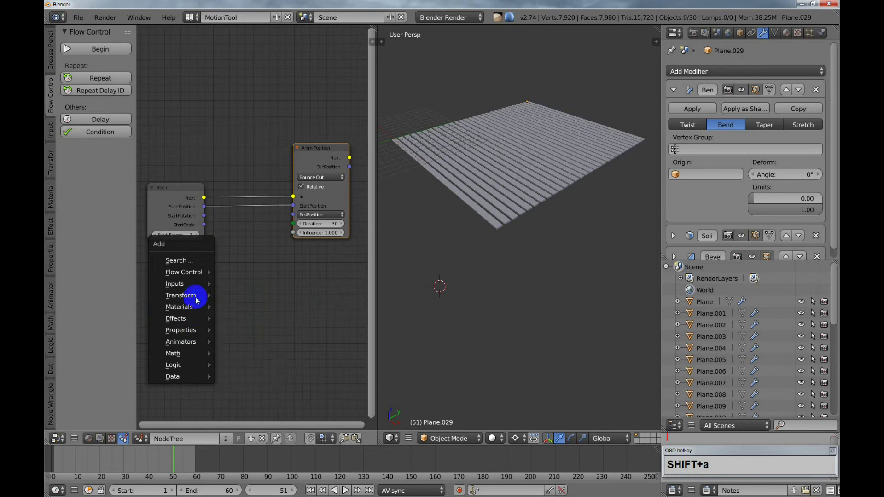
mouse_move(196, 300)
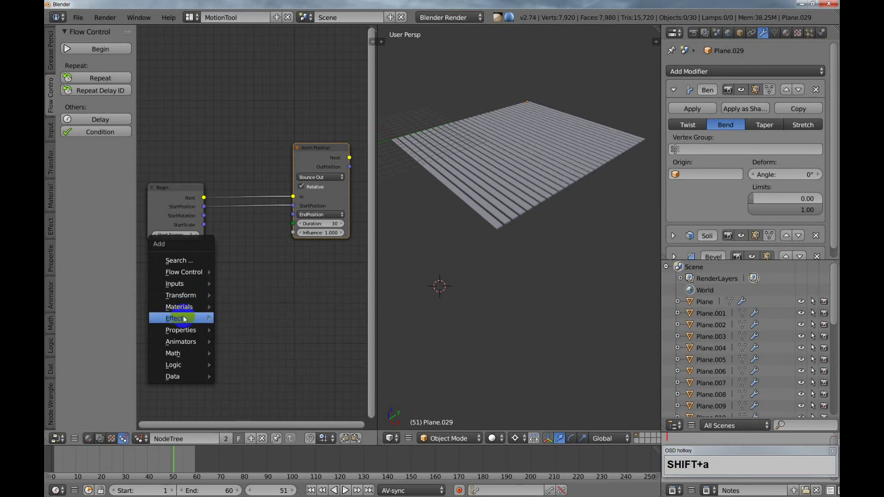
mouse_move(182, 321)
left_click(254, 330)
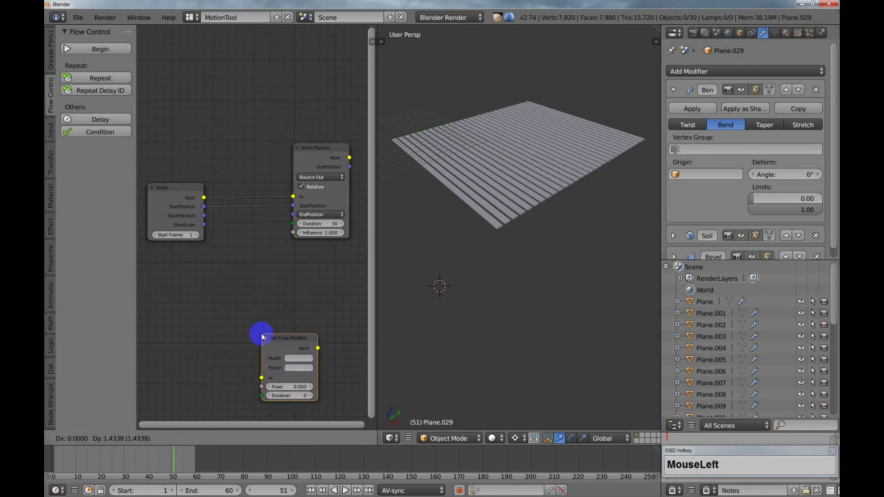
left_click(243, 273)
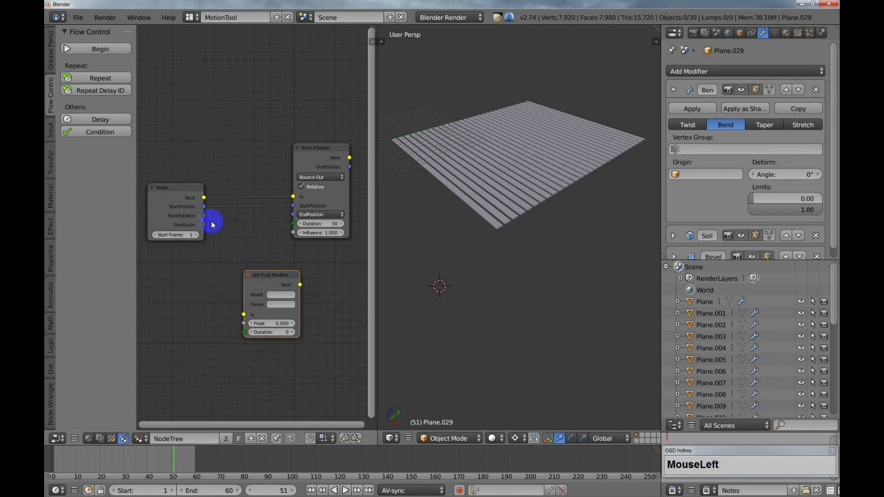
left_click_drag(204, 198, 243, 314)
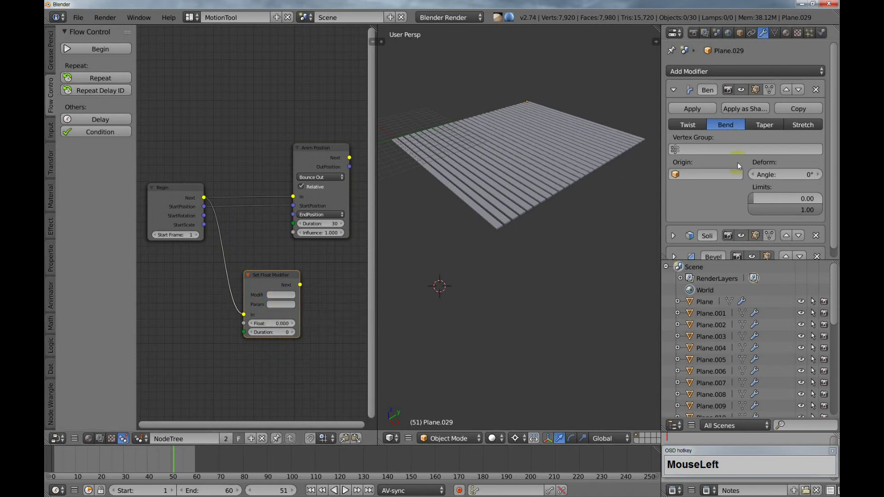
Try out the bend angle of the first plane's Bendy modifier and reset it to 0°.
right_click(498, 223)
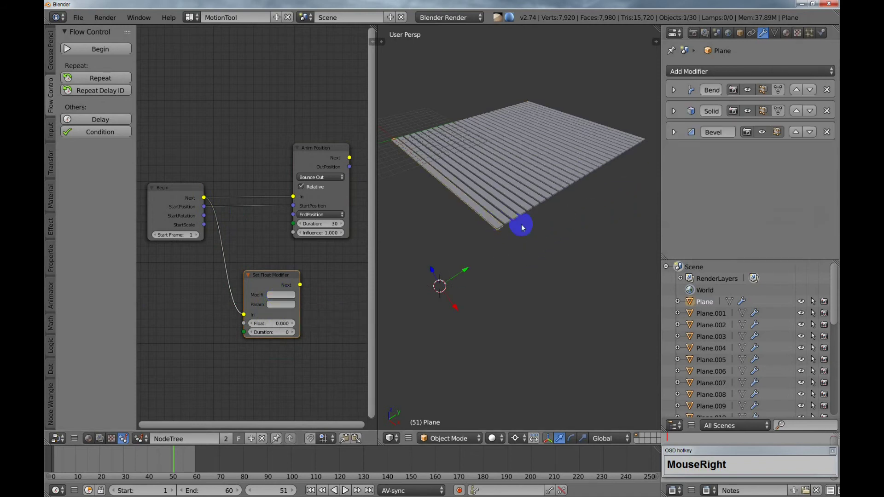
left_click(702, 92)
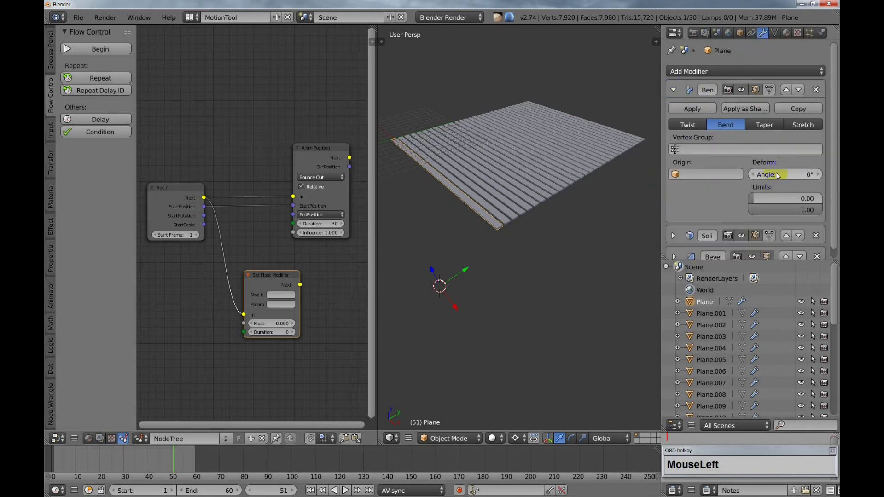
mouse_move(774, 174)
left_mouse_down()
mouse_move(851, 174)
mouse_move(49, 162)
mouse_move(790, 175)
left_mouse_up()
left_click(790, 175)
type("0")
key("Return")
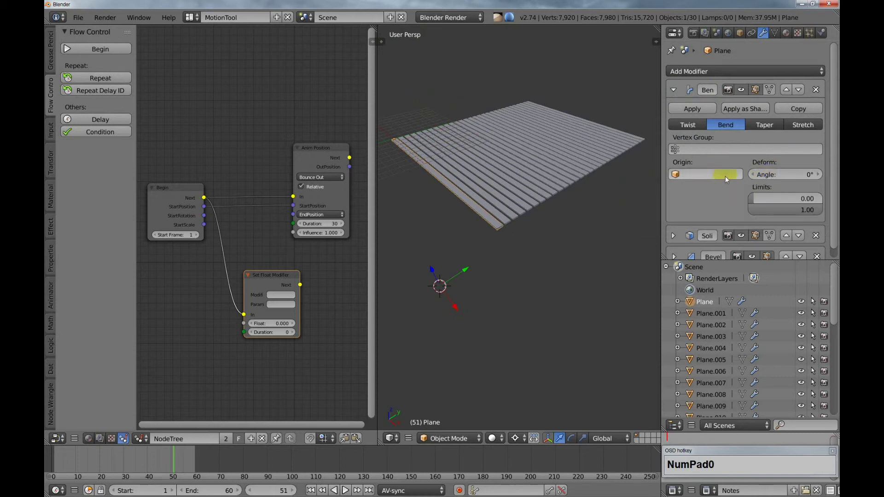
Set the Set Float Modifier node's modifier name to Bendy and its parameter to angle.
left_click(277, 294)
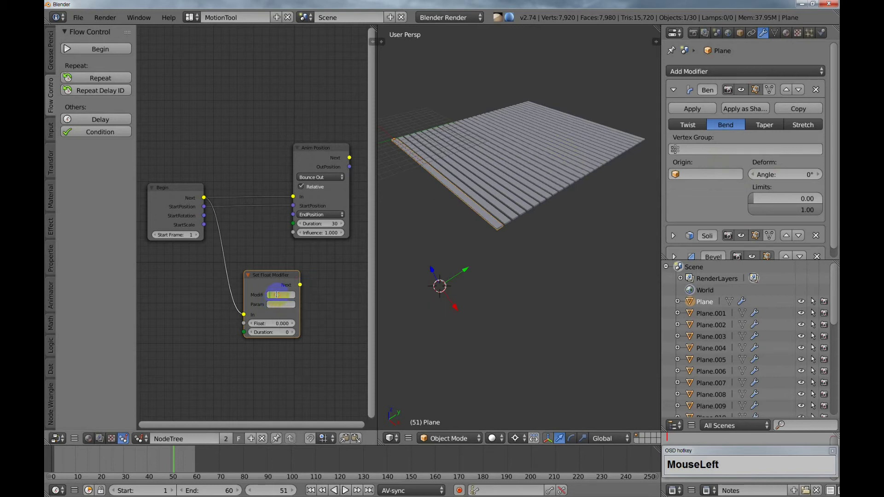
type("Bendy")
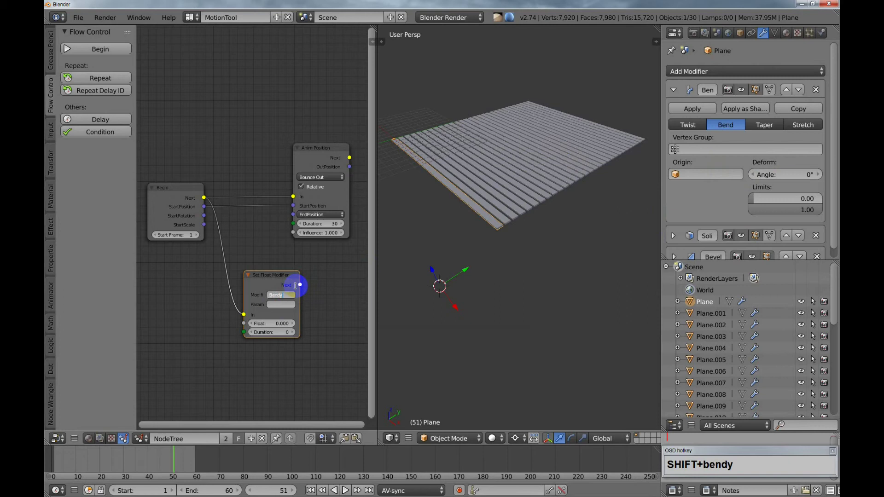
key("Return")
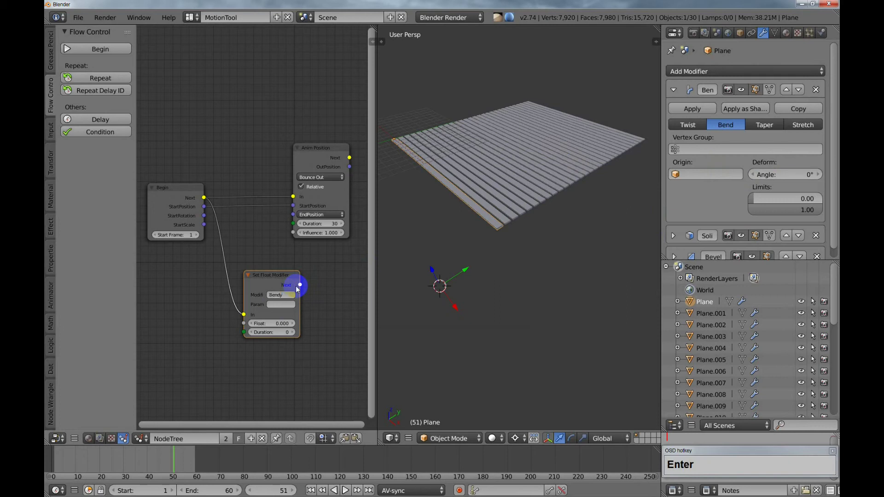
left_click(286, 307)
type("angle")
key("Return")
Test the Bendy modifier's Angle on the first plane once more and return it to 0°.
left_click_drag(804, 174, 826, 171)
left_click(803, 173)
type("0")
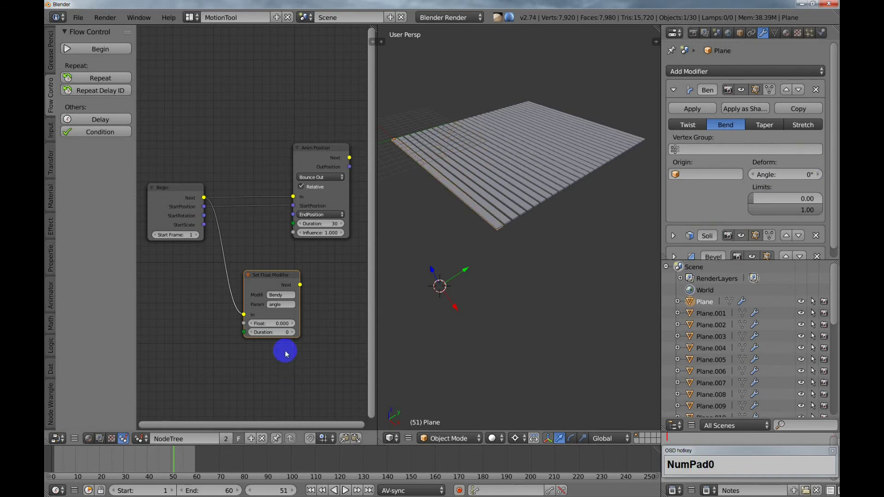
Set the Float value of the Set Float Modifier node to 1.
left_click(280, 324)
type("1")
key("Return")
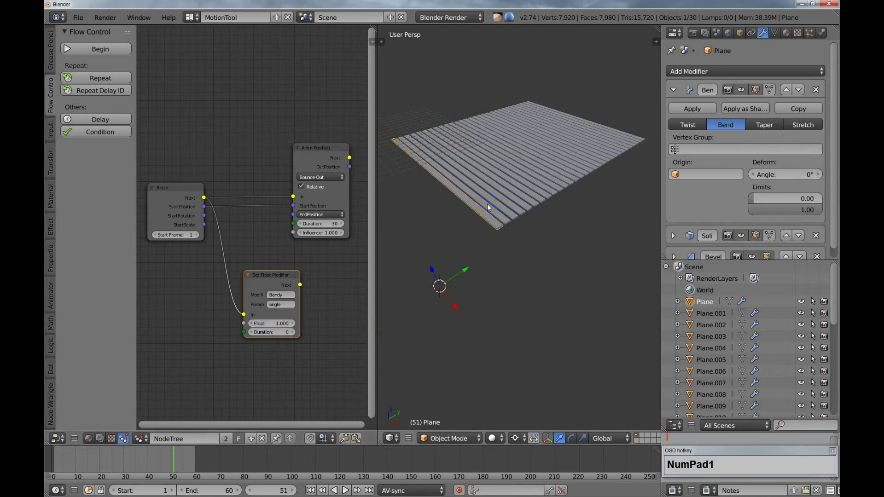
left_click(286, 339)
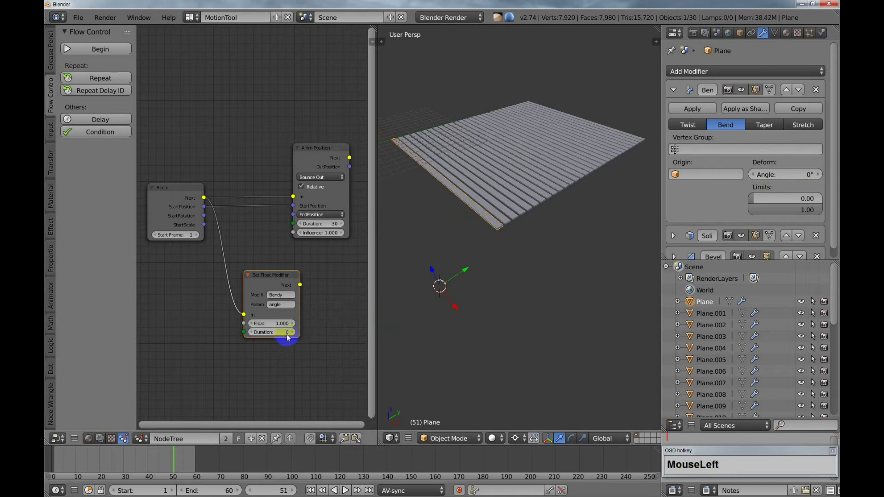
Set the Set Float Modifier node's Duration to 1 and play back the animation to check the planes' bend.
type("1")
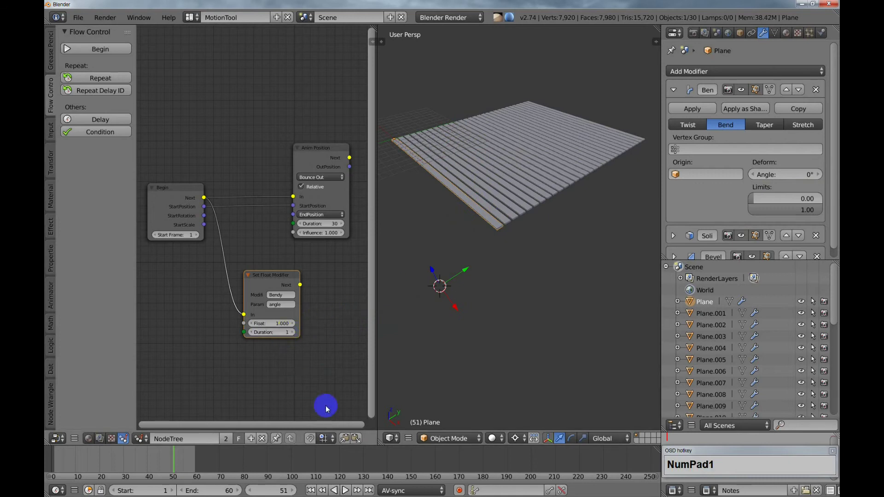
left_click(342, 490)
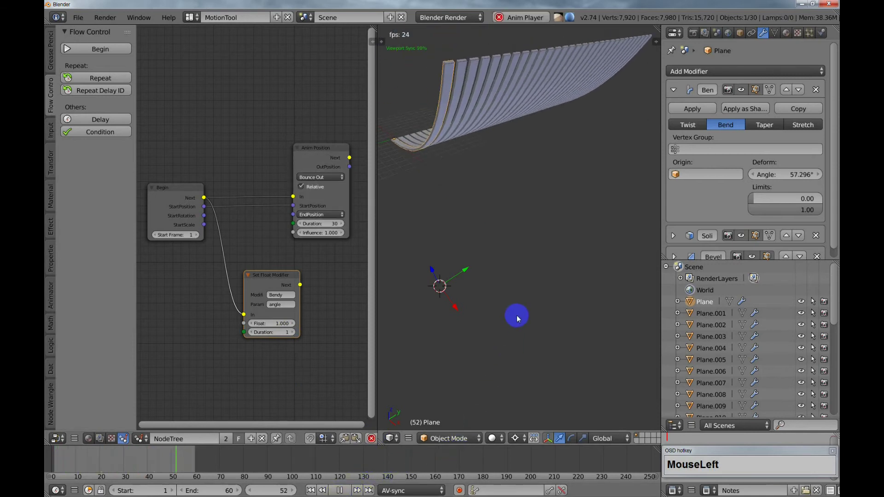
scroll(519, 305, "down", 3)
middle_click_drag(525, 243, 540, 282, "shift")
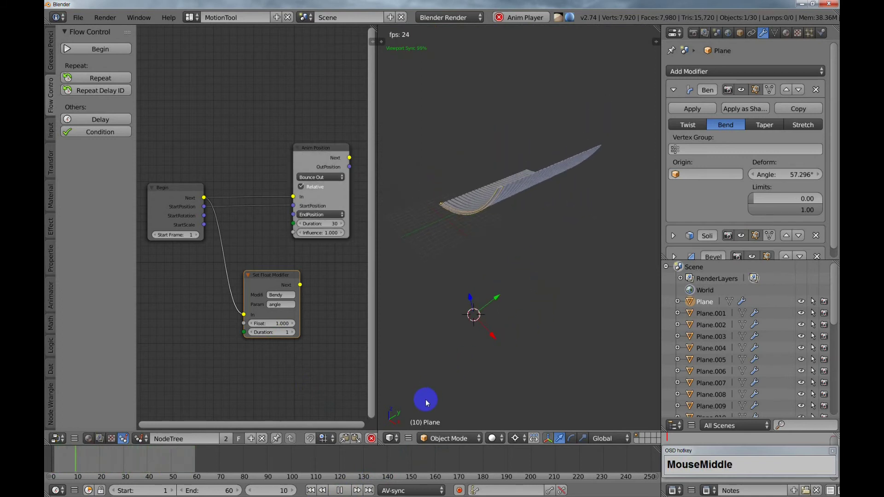
left_click(342, 490)
left_click(253, 368)
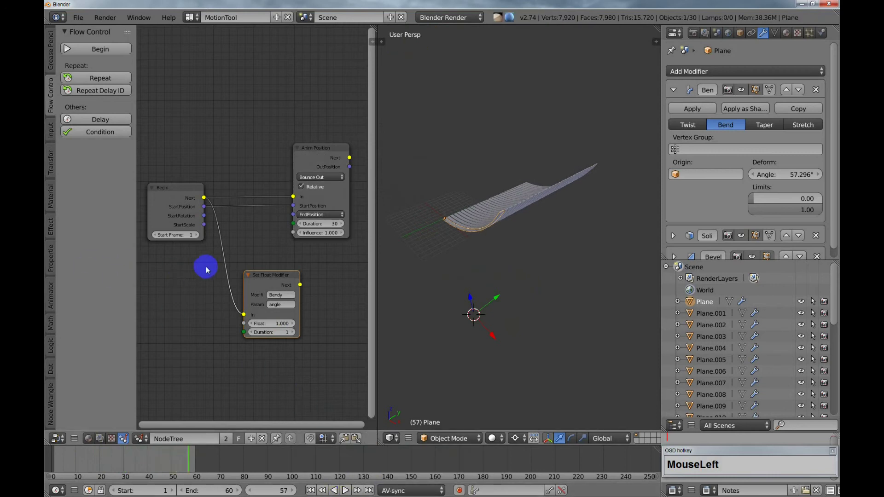
Spread the Begin, Anim Position and Set Float Modifier nodes farther apart to make room for more nodes.
scroll(325, 243, "down", 4)
middle_click_drag(325, 243, 283, 240, "shift")
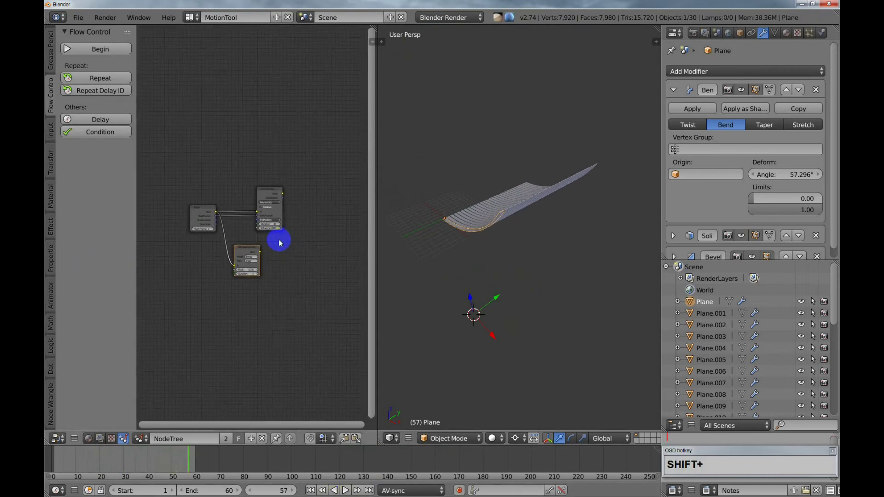
left_click_drag(269, 189, 325, 154)
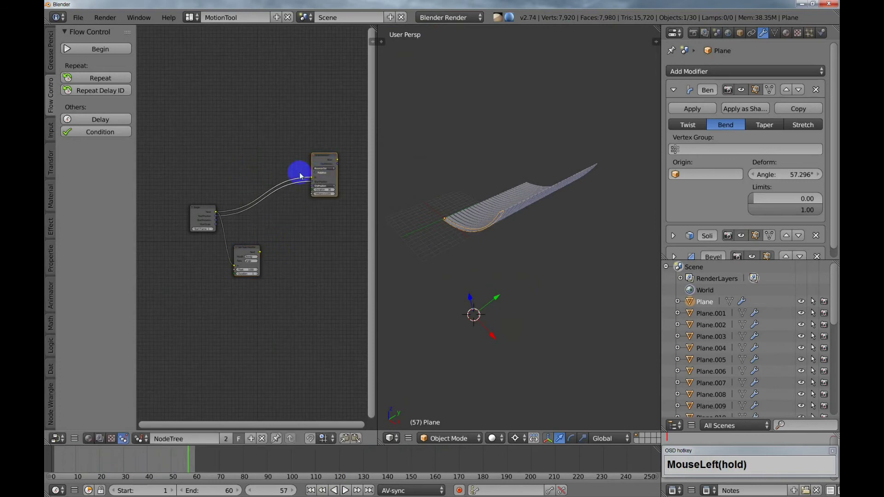
left_click_drag(205, 207, 171, 211)
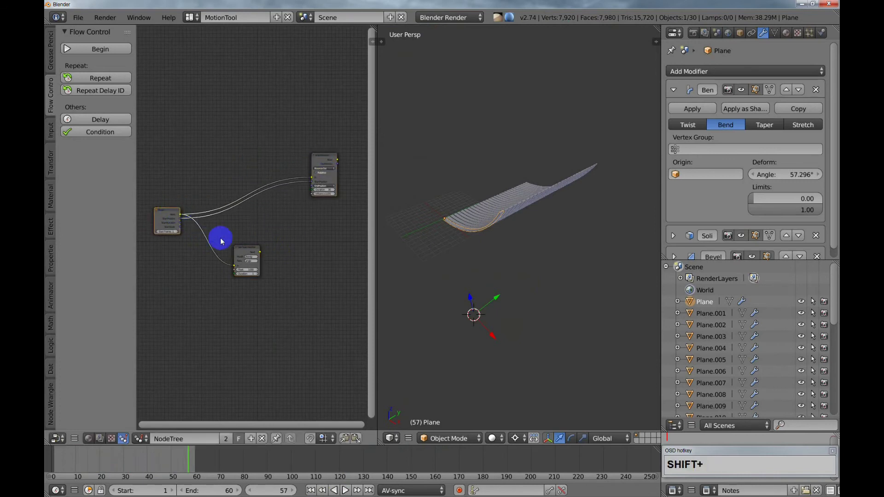
middle_click_drag(229, 221, 184, 203, "shift")
left_click_drag(203, 230, 232, 234)
scroll(238, 234, "down", 3)
scroll(244, 227, "down", 1, "shift")
middle_click_drag(250, 229, 262, 238, "shift")
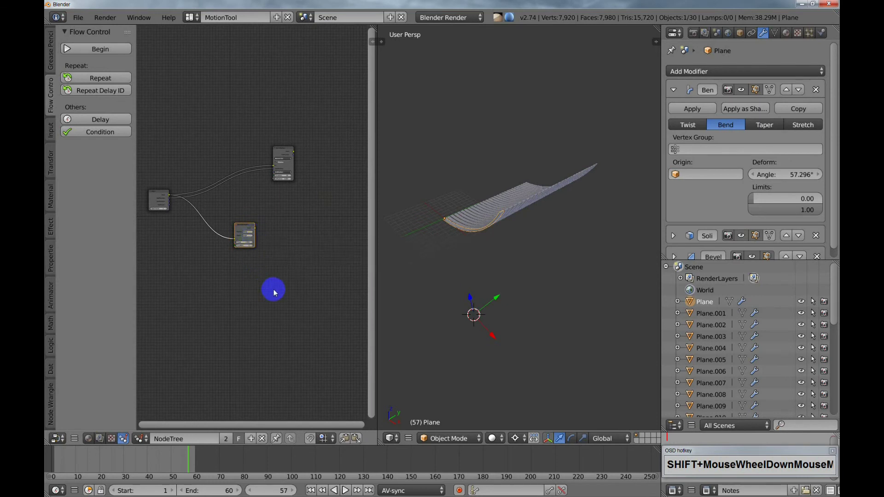
scroll(274, 289, "down", 1)
middle_click_drag(290, 280, 280, 271)
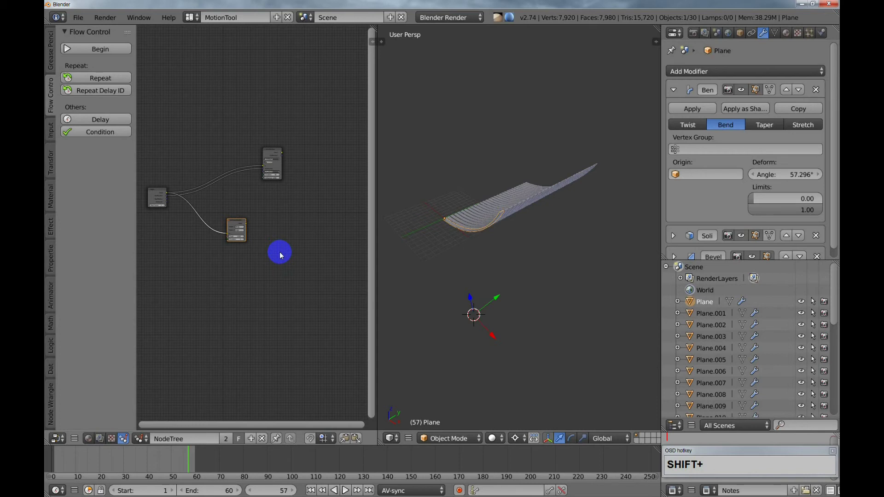
middle_click_drag(282, 257, 304, 266, "shift")
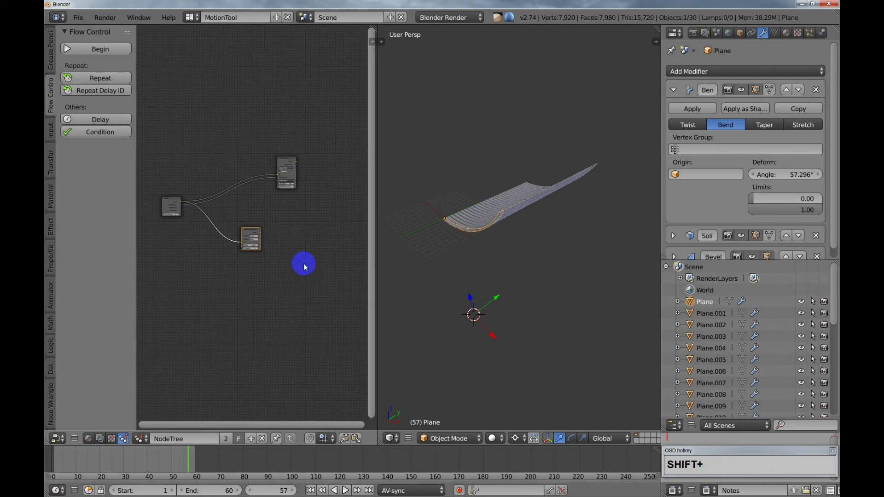
middle_click_drag(307, 267, 309, 265, "shift")
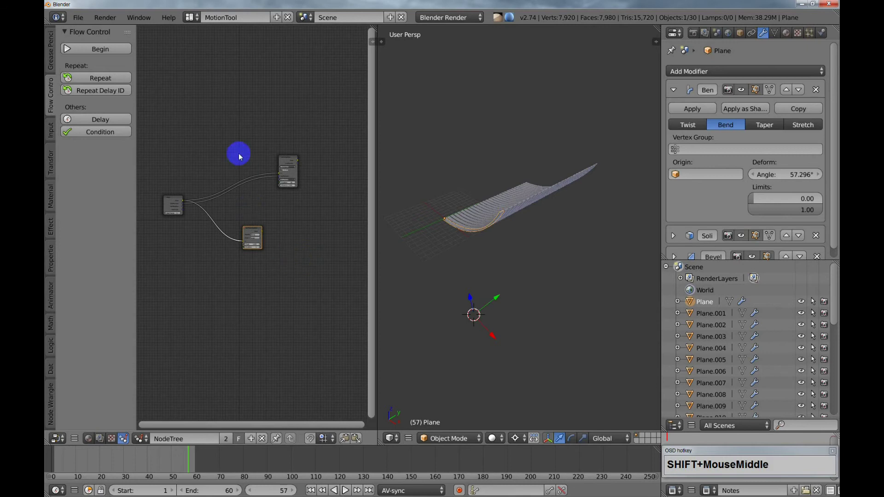
Add a Set Scale transform node and place it in the empty space above the Begin node.
left_click(221, 186)
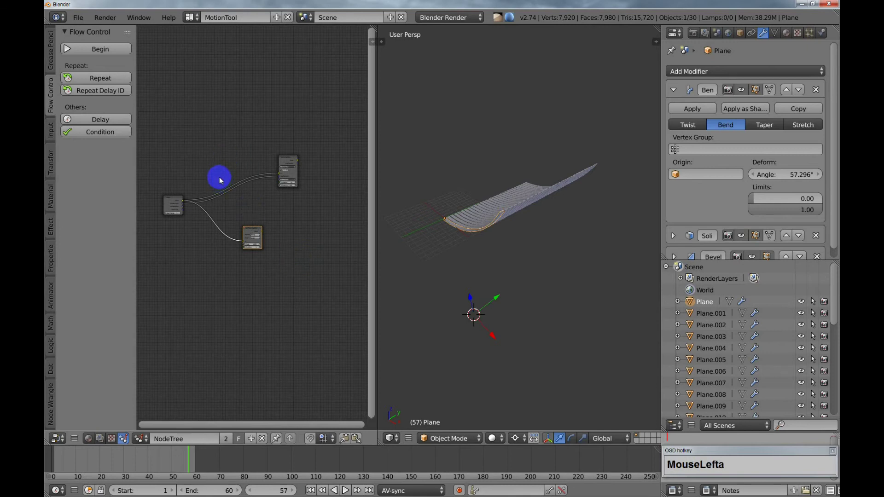
middle_click_drag(219, 158, 225, 163, "shift")
key("shift+a")
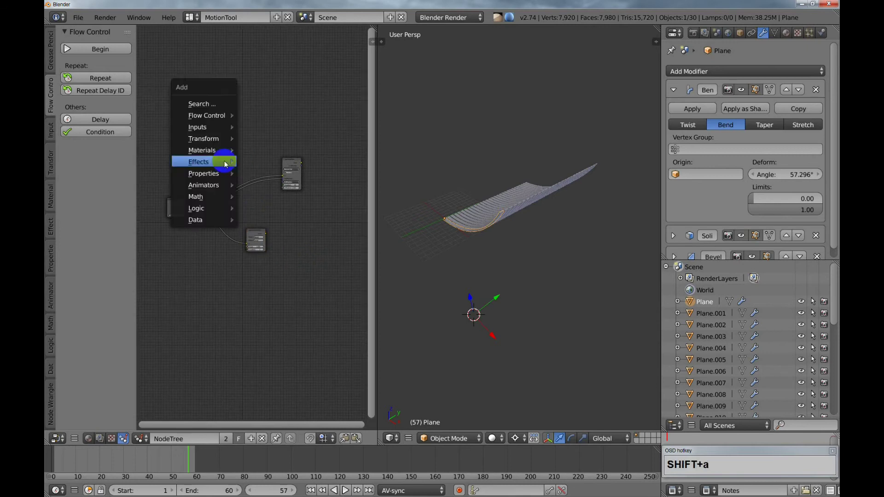
mouse_move(225, 163)
mouse_move(214, 140)
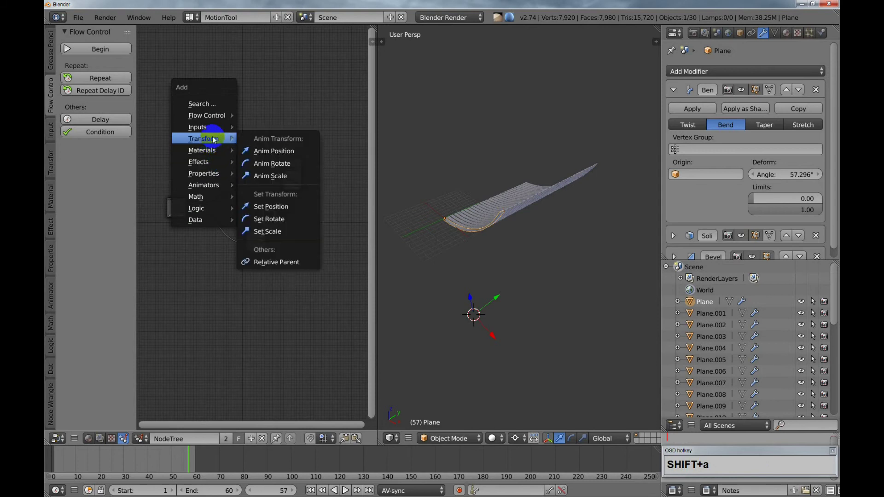
left_click(258, 231)
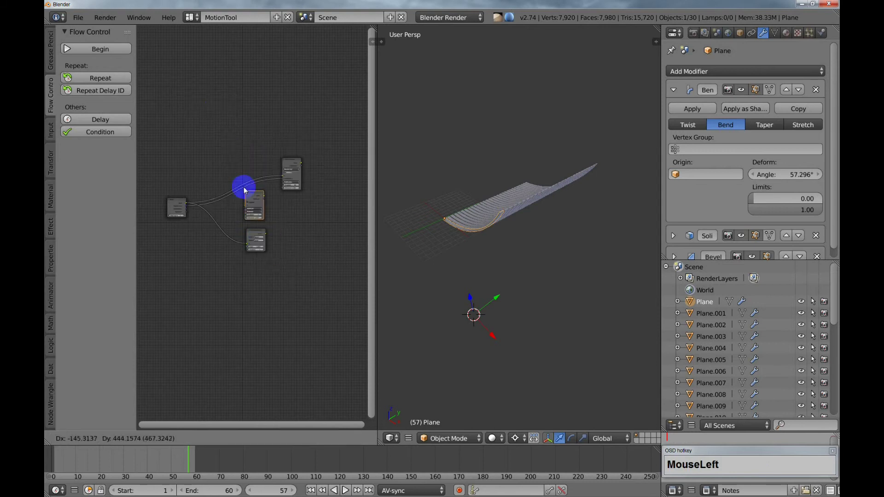
left_click(181, 133)
Add a Delay flow control node and place it beside the Set Scale node.
left_click(214, 170)
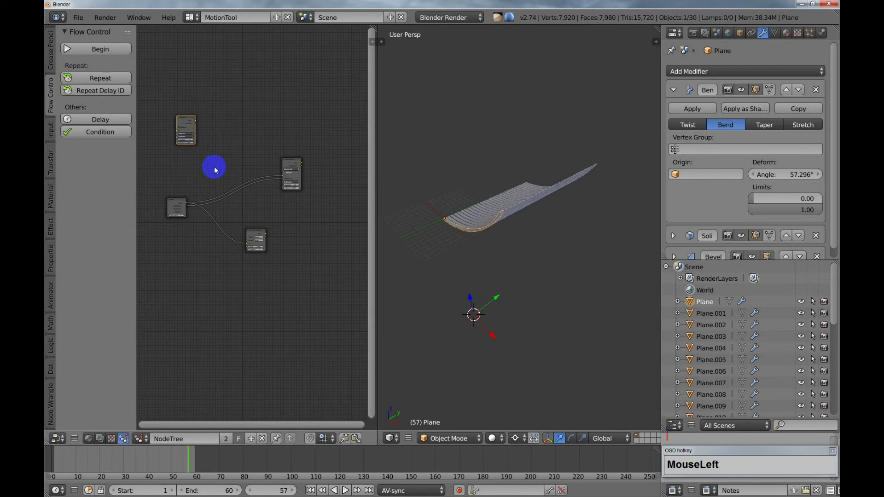
key("shift+a")
mouse_move(204, 147)
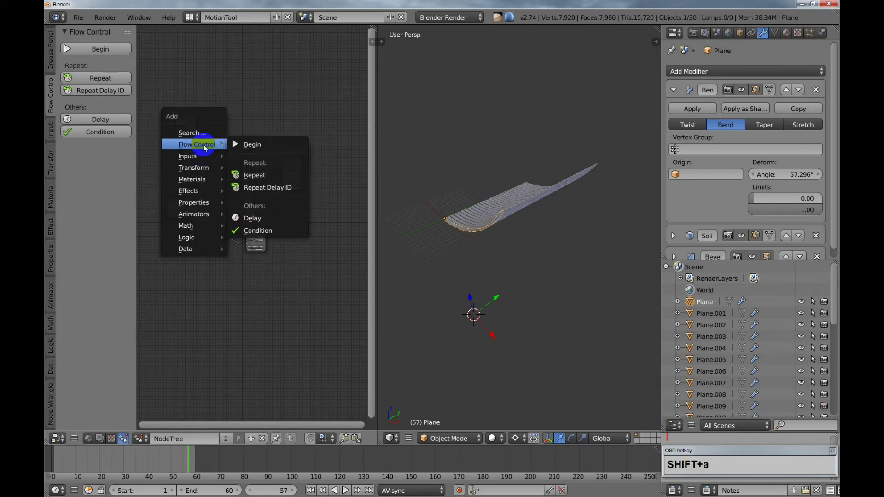
left_click(252, 218)
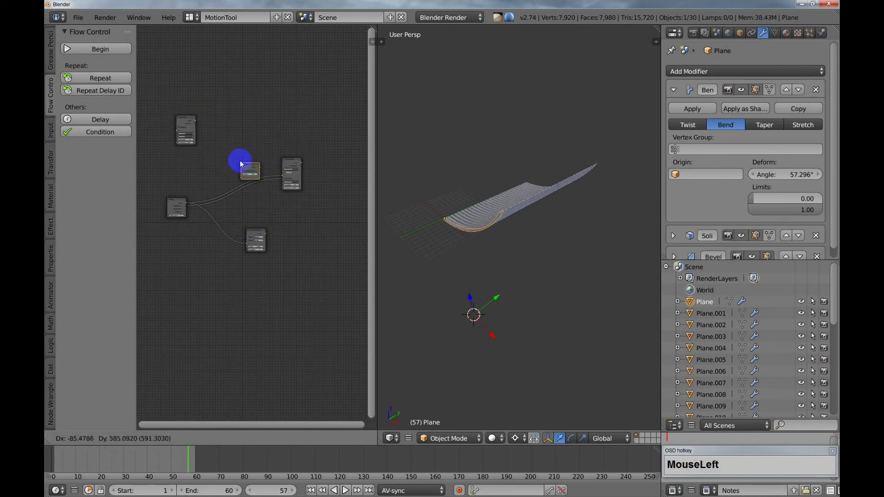
left_click(228, 101)
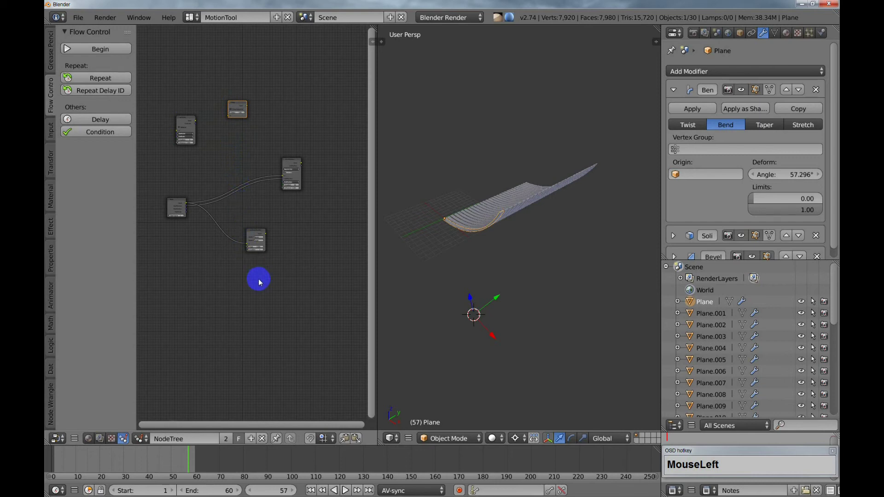
Add an Anim Float animator node and place it just beyond the Set Float Modifier node.
scroll(247, 253, "up", 1)
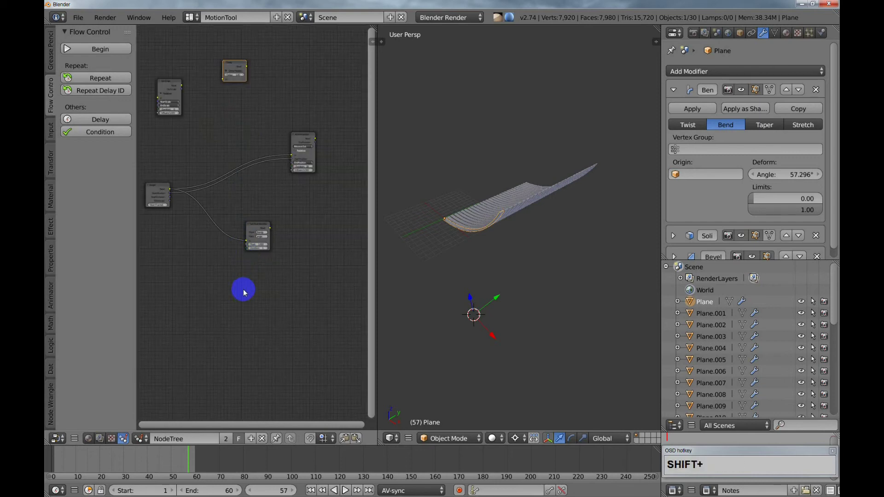
key("shift+a")
mouse_move(229, 337)
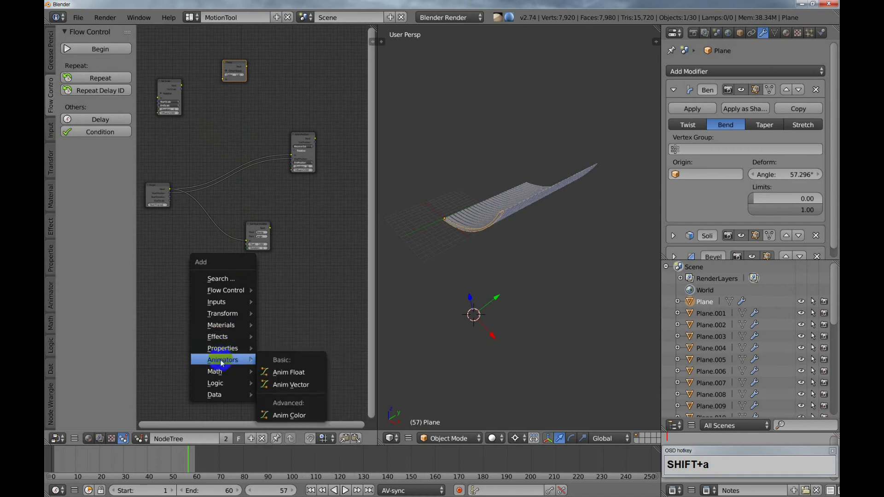
left_click(286, 368)
left_click(299, 254)
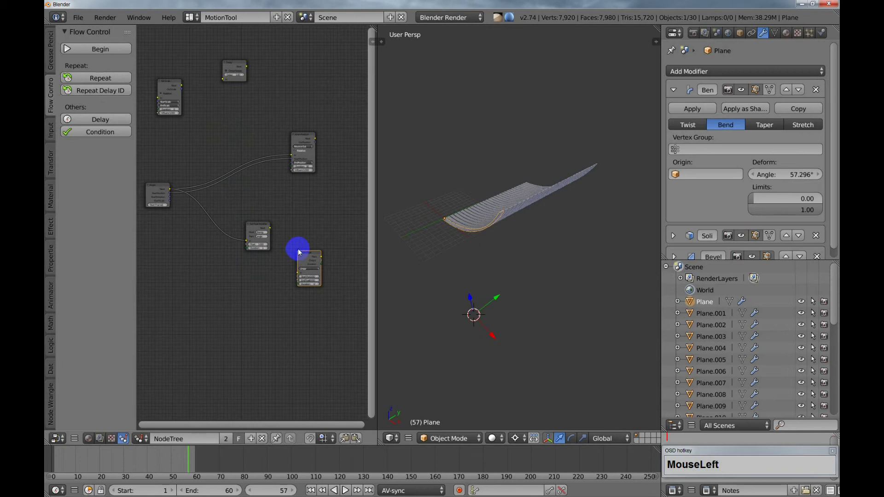
Maximize the node editor and move the Set Scale node closer to the Begin node.
middle_click_drag(297, 248, 310, 226, "shift")
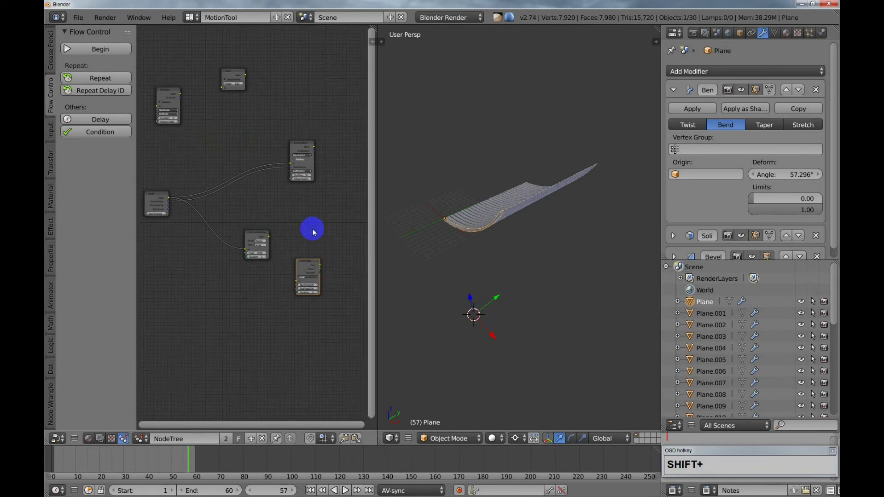
key("shift+space")
scroll(437, 224, "up", 2)
middle_click_drag(440, 225, 348, 302, "shift")
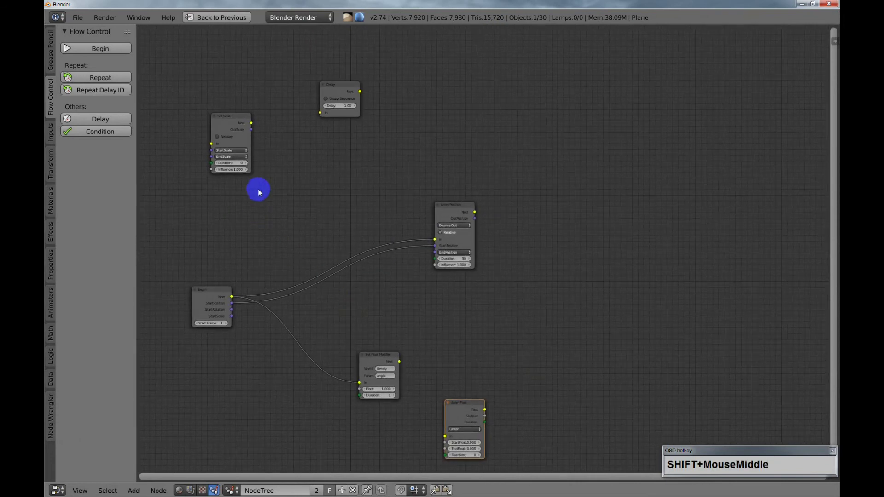
left_click_drag(229, 116, 281, 193)
scroll(275, 203, "up", 1)
middle_click_drag(282, 185, 284, 178, "shift")
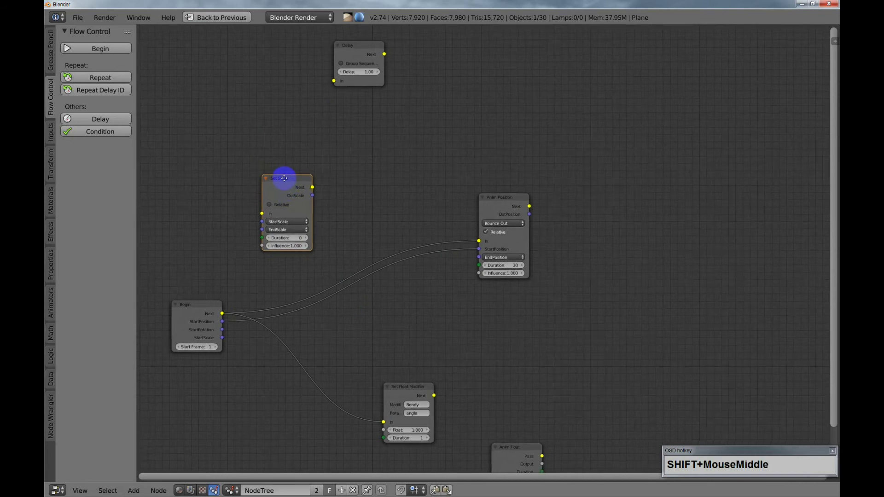
Link Begin's Next and StartScale outputs to Set Scale's In and StartScale inputs, and cut both links into Anim Position.
left_click_drag(221, 312, 263, 214)
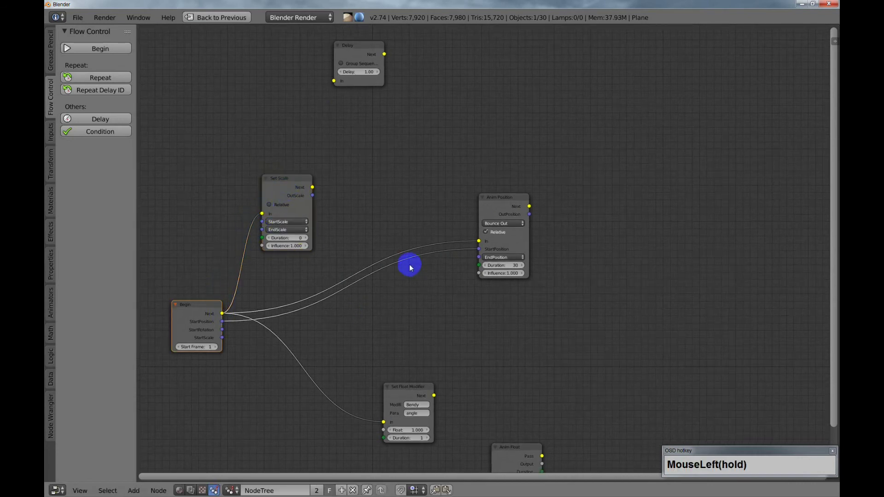
mouse_move(395, 236)
left_mouse_down("ctrl")
mouse_move(408, 299)
mouse_move(398, 251)
left_mouse_up("ctrl")
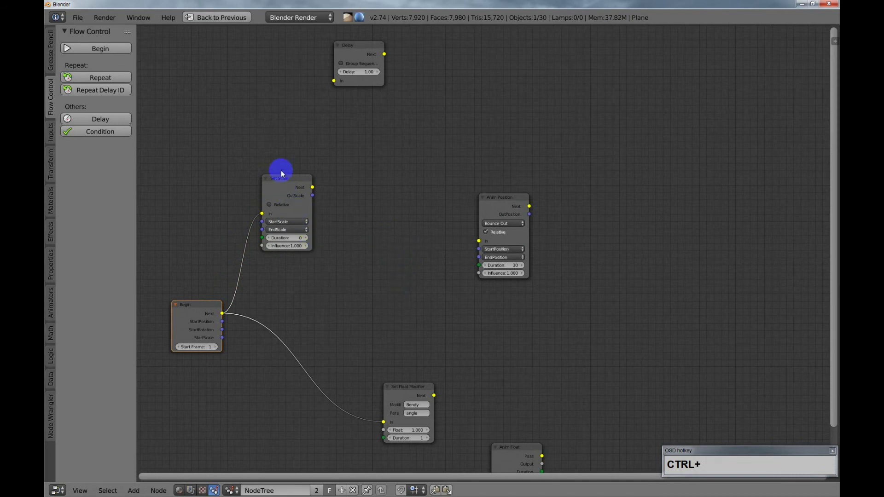
left_click_drag(280, 184, 275, 179)
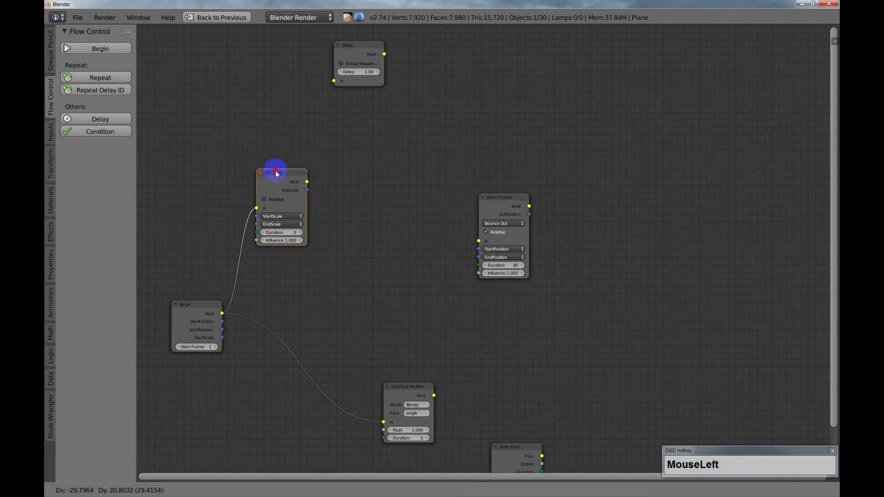
left_click_drag(223, 339, 259, 217)
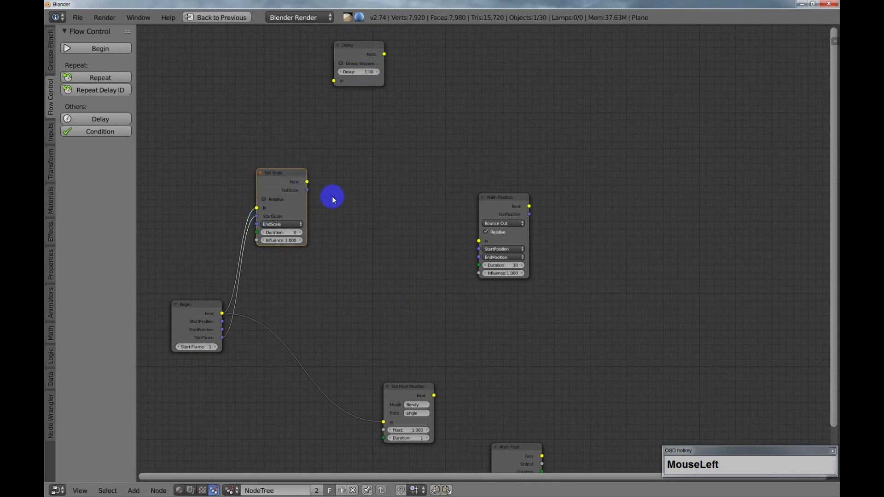
Set the Z value of the Set Scale node's EndScale to 10.
left_click(285, 225)
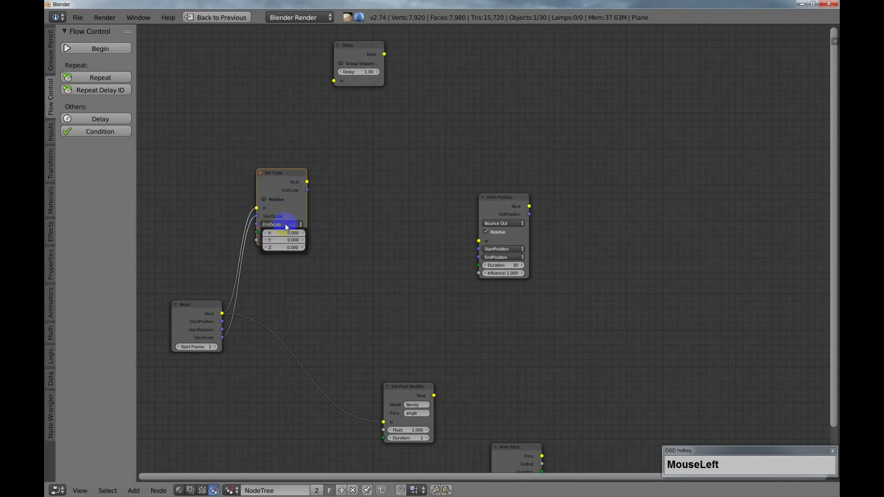
left_click(289, 247)
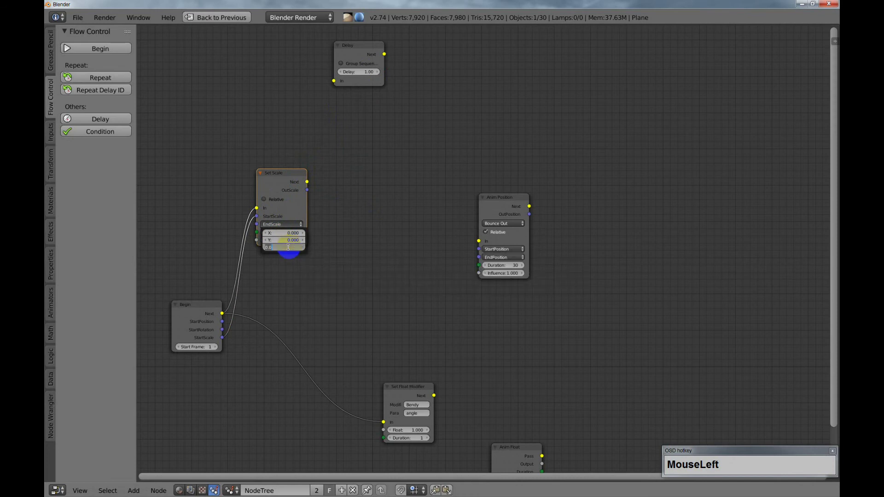
type("1")
key("Return")
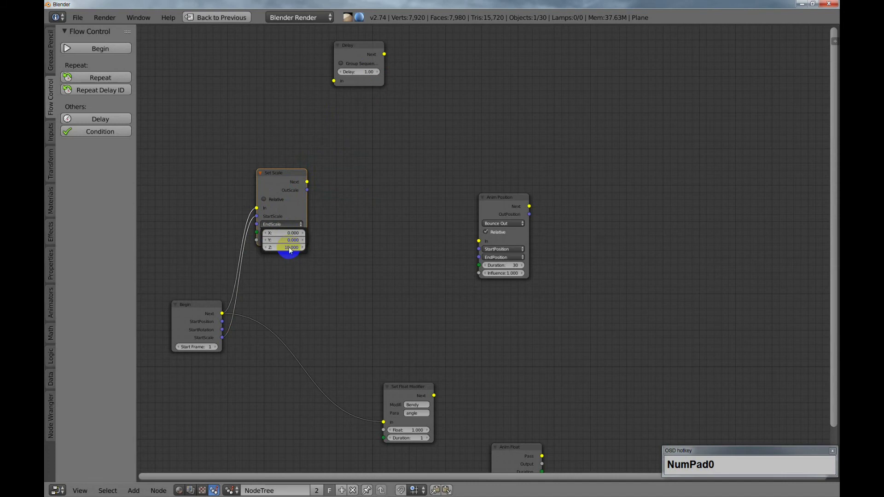
left_click(338, 269)
Set the Set Scale node's EndScale to 1 on X, Y and Z, and its Duration to 1.
left_click_drag(286, 224, 288, 233)
type("1")
key("Return")
left_click(290, 239)
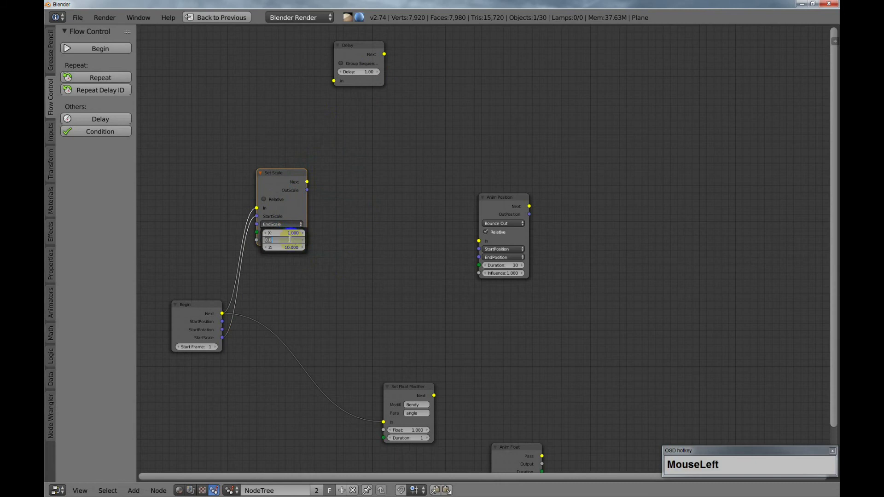
type("1")
key("Return")
left_click(290, 248)
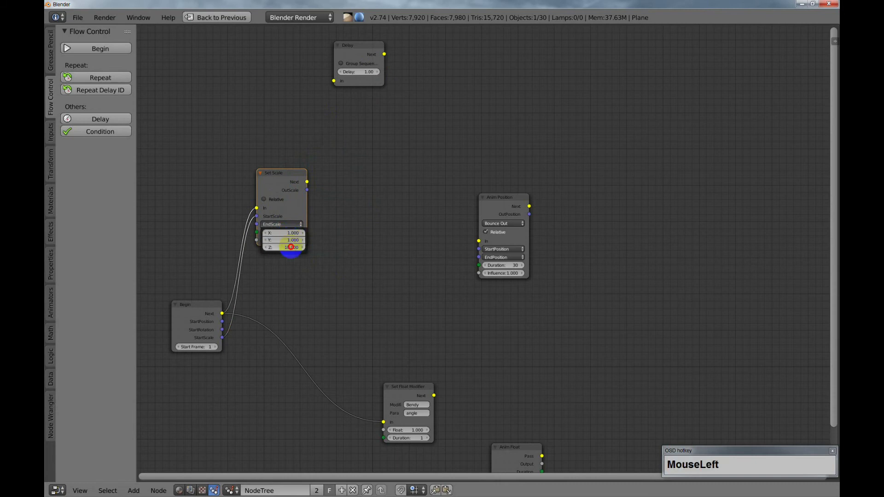
type("1")
key("Return")
left_click(334, 268)
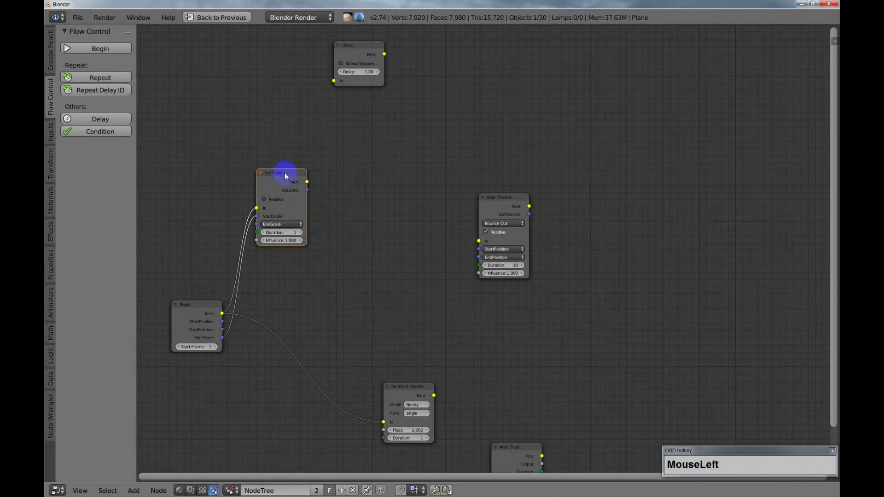
Duplicate the Set Scale node and link the original's Next and OutScale outputs to the copy's In and StartScale inputs.
key("shift+d")
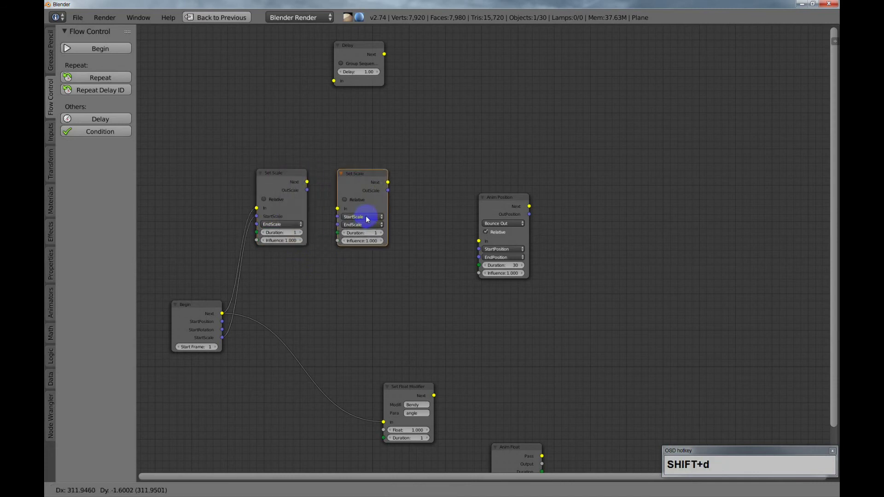
left_click(404, 212)
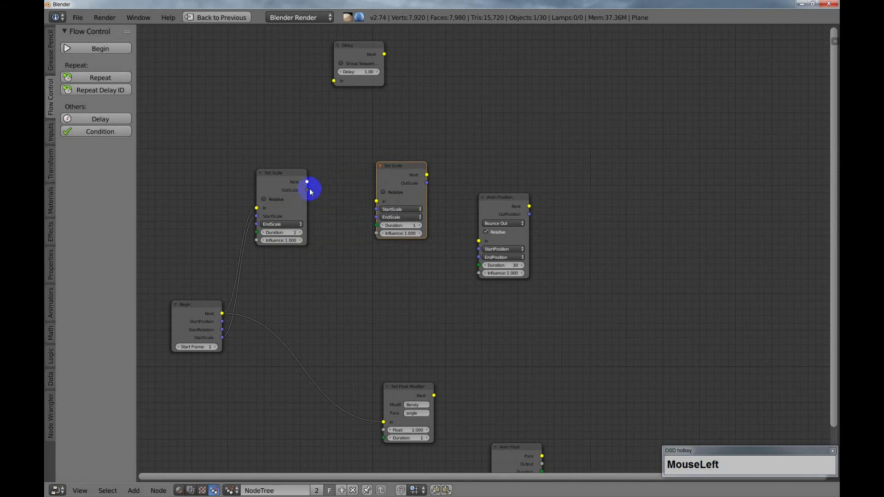
left_click_drag(307, 190, 376, 209)
left_click_drag(307, 182, 376, 202)
left_click_drag(391, 167, 417, 141)
Insert the Delay node between the two Set Scale nodes and enable its Group Sequence with the group Group and a delay of 3.
left_click_drag(360, 47, 348, 132)
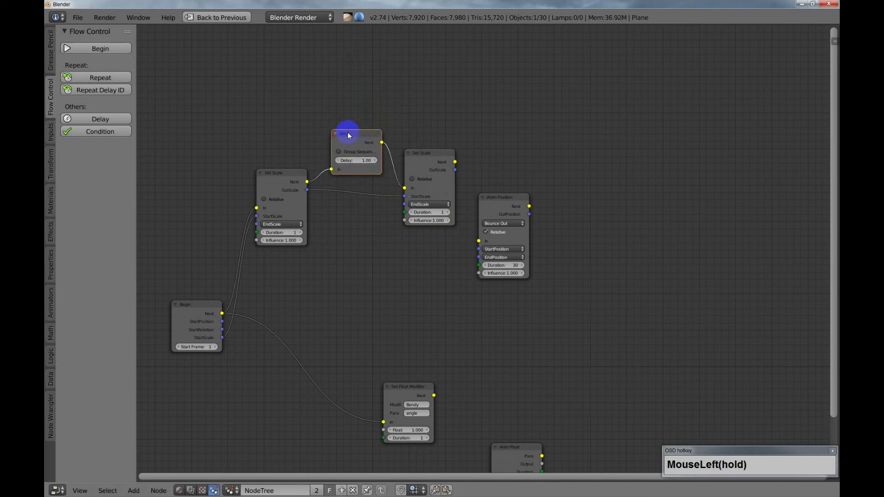
scroll(344, 155, "up", 1)
middle_click_drag(352, 181, 336, 174, "shift")
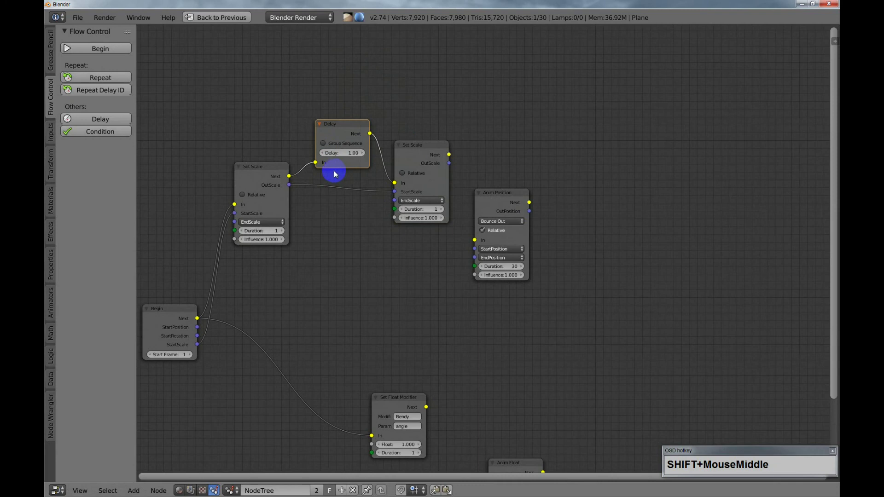
left_click(322, 145)
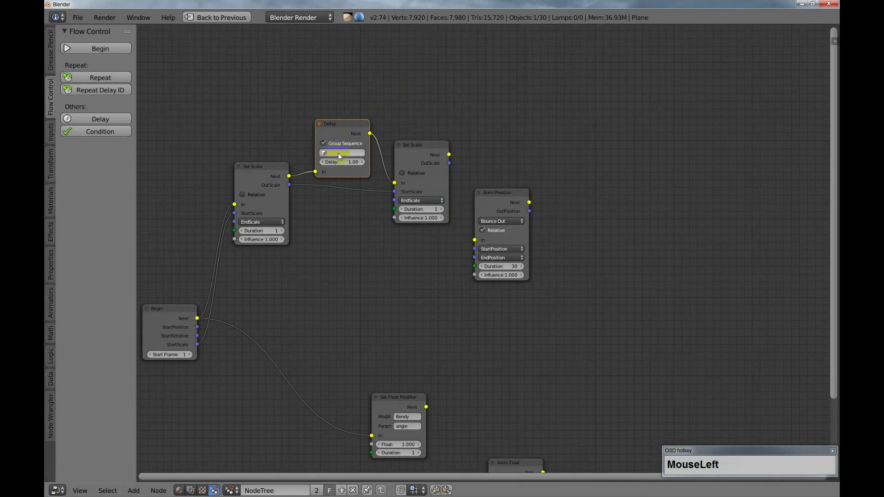
left_click(339, 153)
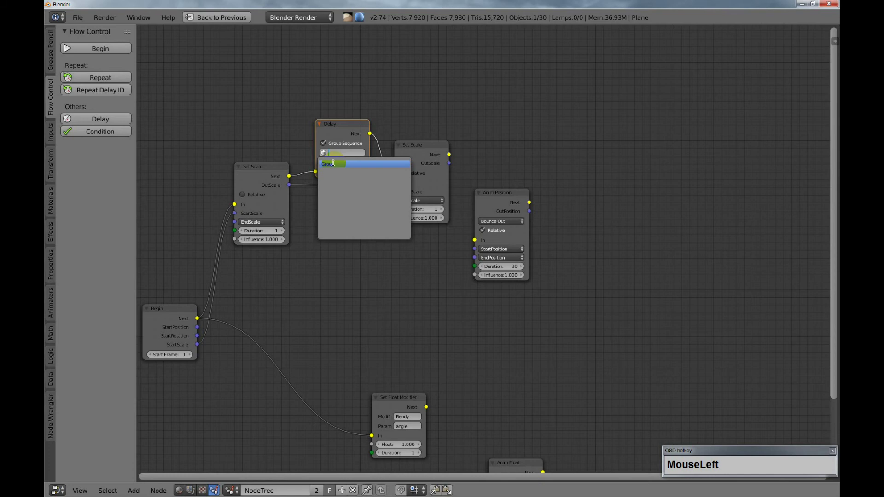
left_click(333, 163)
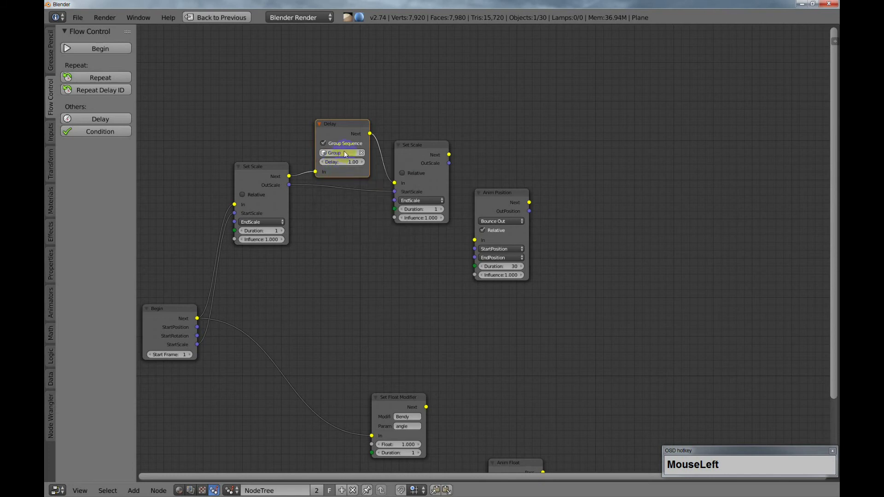
left_click(341, 185)
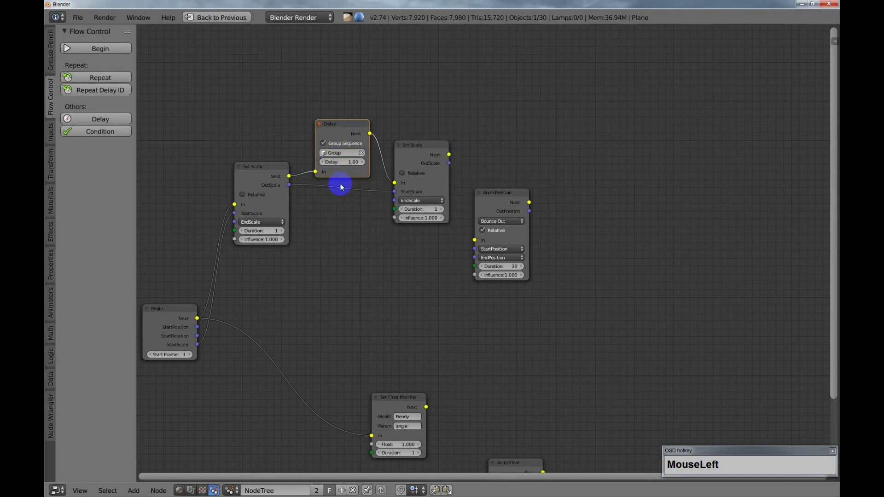
left_click(349, 161)
type("3")
key("Return")
Place Anim Position and Anim Float beyond the second Set Scale node and link its Next output to both nodes' In inputs.
middle_click_drag(355, 241, 319, 236, "shift")
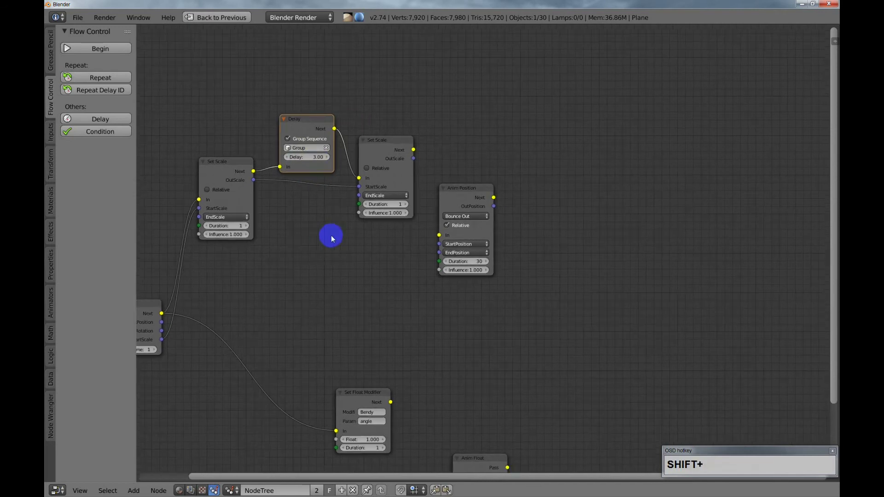
left_click_drag(464, 191, 573, 172)
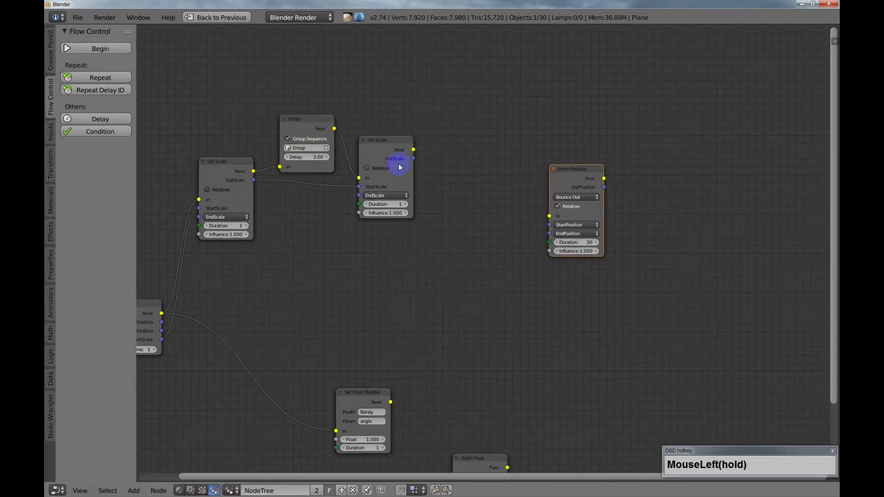
left_click_drag(413, 151, 550, 217)
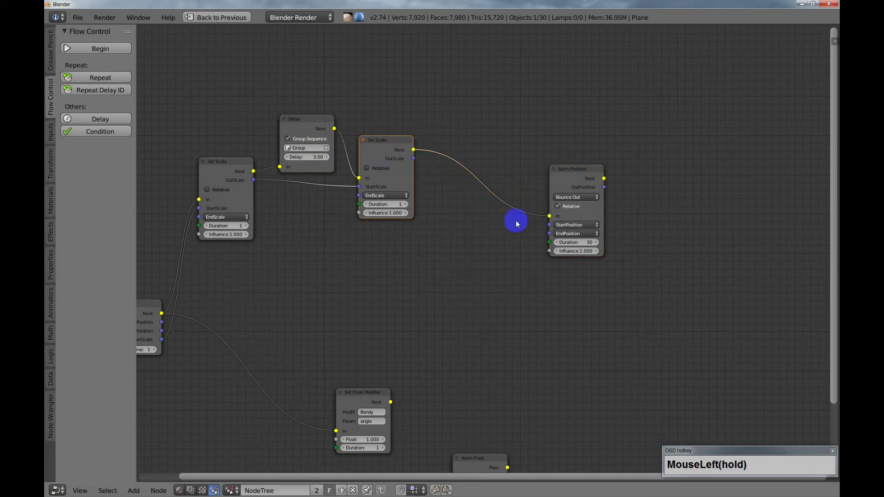
middle_click_drag(499, 331, 488, 280, "shift")
left_click_drag(468, 404, 571, 247)
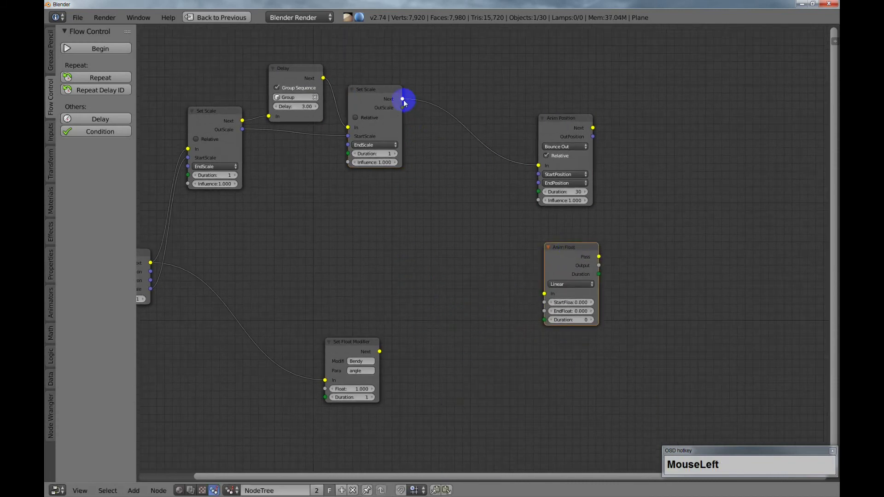
left_click_drag(403, 99, 545, 294)
Link the Begin node's StartPosition output to the StartPosition input of Anim Position.
middle_click_drag(451, 336, 421, 320, "shift")
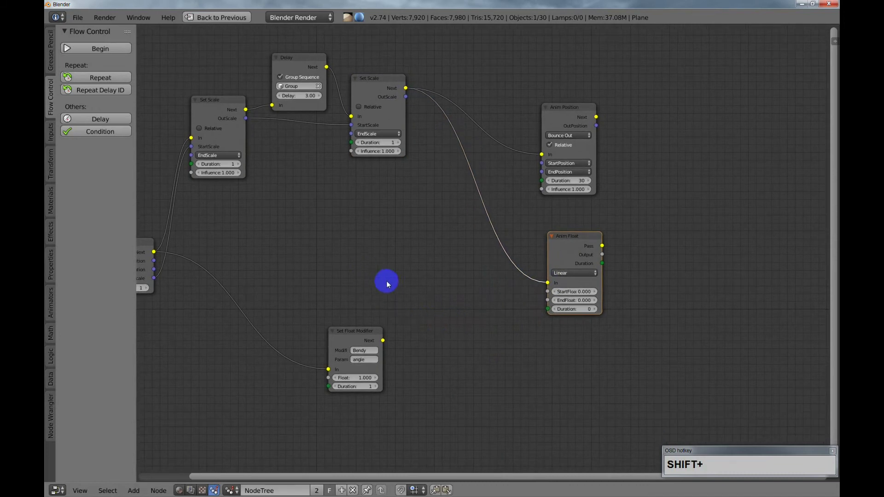
middle_click_drag(326, 241, 389, 245, "shift")
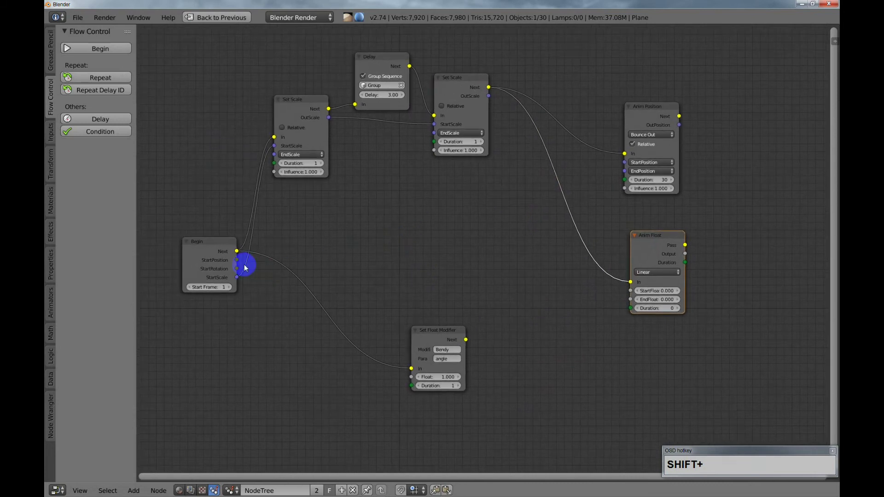
left_click_drag(237, 260, 626, 163)
middle_click_drag(549, 227, 407, 252, "shift")
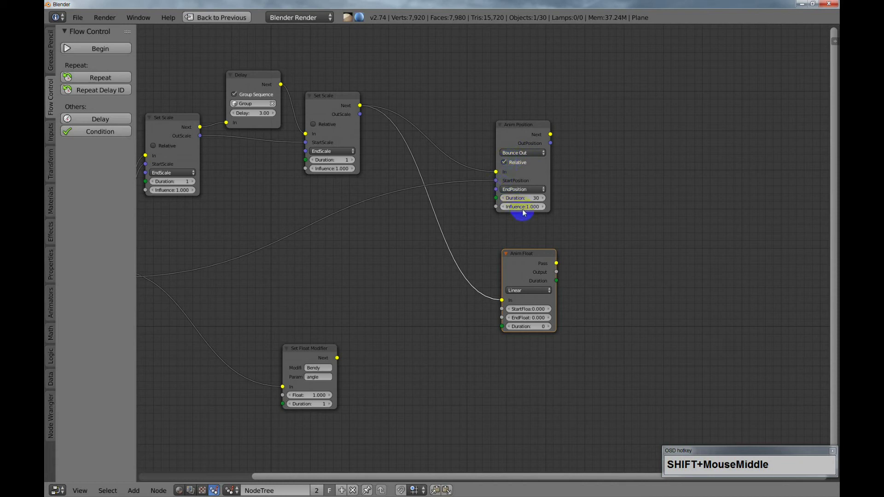
Duplicate the Set Float Modifier node and place the copy beside Anim Float.
middle_click_drag(558, 227, 376, 212, "shift")
middle_click_drag(322, 298, 394, 232, "shift")
left_click(201, 273)
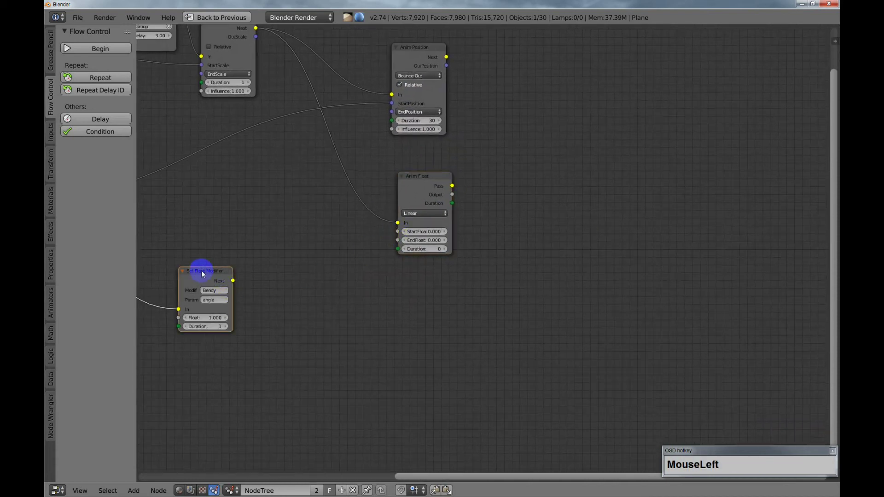
key("shift+d")
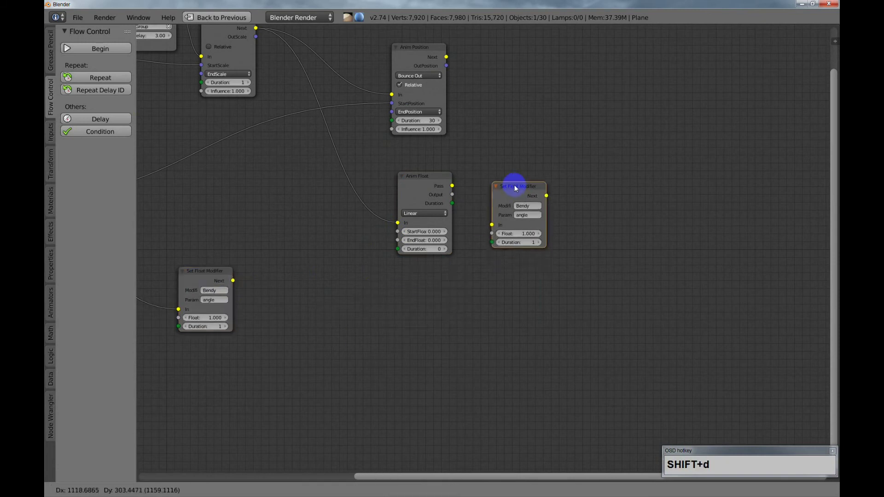
left_click(508, 161)
Link Anim Float's Pass, Output and Duration outputs to the In, Float and Duration inputs of the copied Set Float Modifier.
scroll(500, 198, "up", 1)
scroll(501, 197, "up", 2)
middle_click_drag(501, 197, 517, 218, "shift")
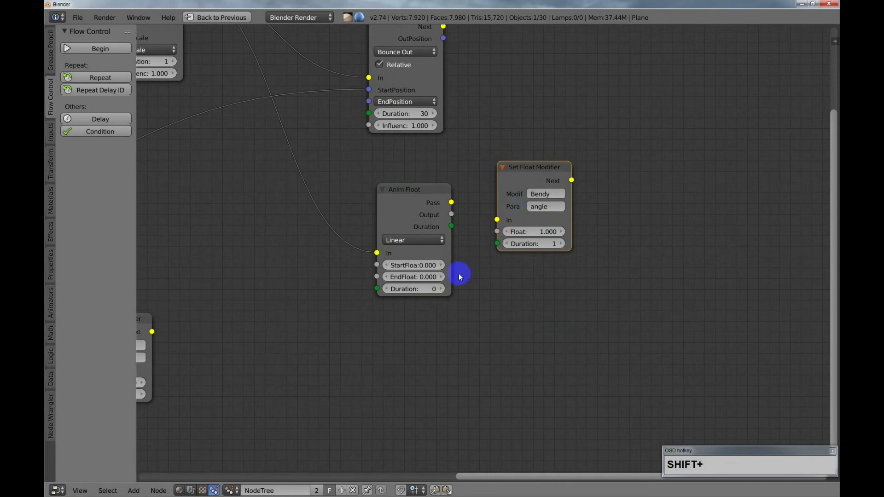
left_click_drag(529, 167, 529, 146)
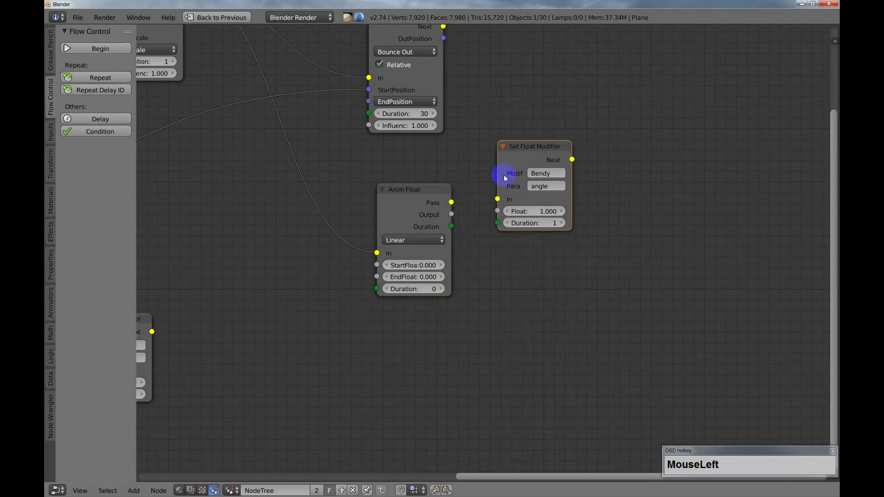
left_click_drag(451, 202, 498, 210)
left_click_drag(451, 226, 497, 223)
Duplicate the linked Anim Float and Set Float Modifier pair and link the first pair's Next output to the copied Anim Float's In.
middle_click_drag(511, 253, 432, 322, "shift")
left_click(341, 242)
left_click(456, 204, "shift")
scroll(488, 274, "down", 2)
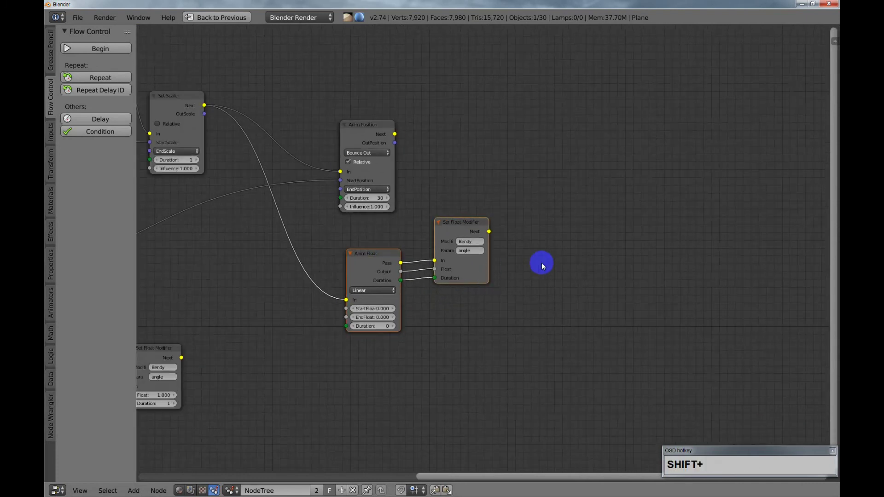
middle_click_drag(509, 270, 504, 258, "shift")
key("shift+d")
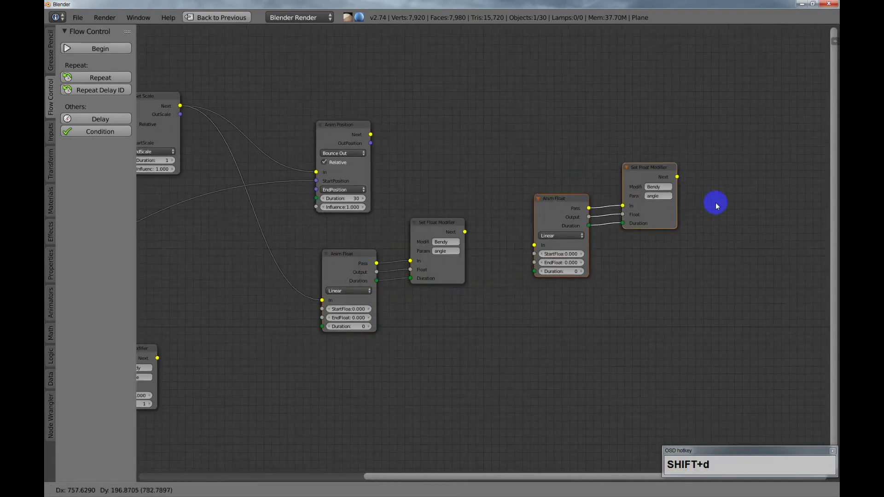
left_click(675, 180)
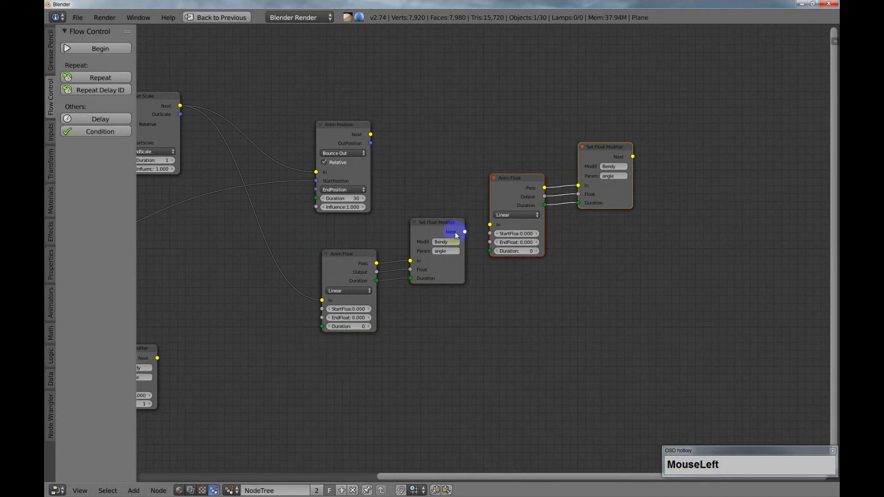
left_click_drag(464, 231, 489, 225)
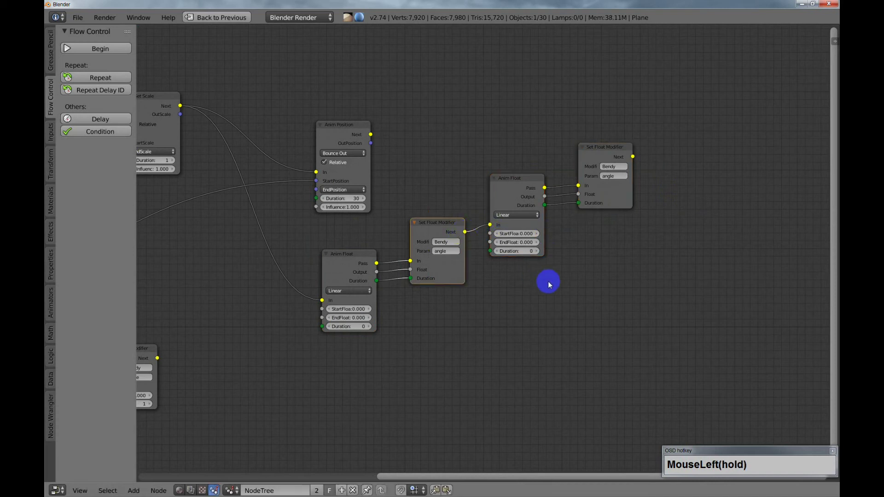
Set the first Anim Float node's EndFloat to 1 and the second Anim Float node's StartFloat to 1.
scroll(549, 284, "up", 3)
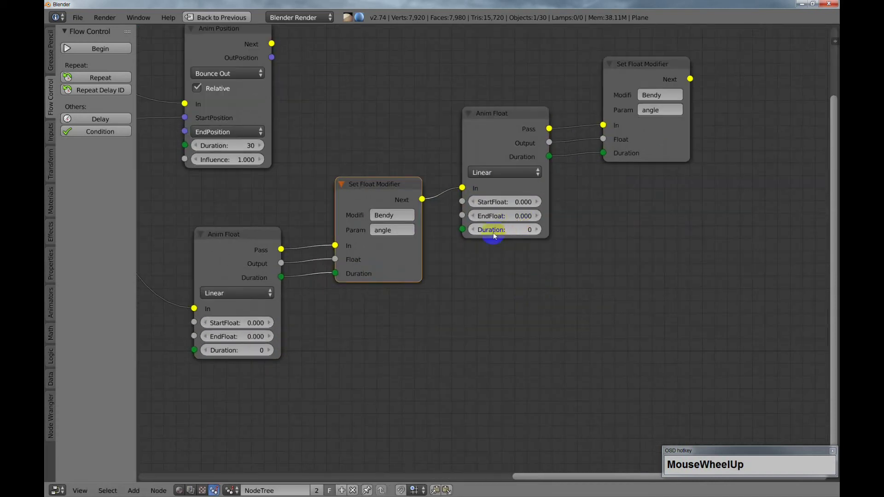
scroll(392, 297, "down", 4)
middle_click_drag(375, 316, 508, 239, "shift")
scroll(442, 274, "up", 2)
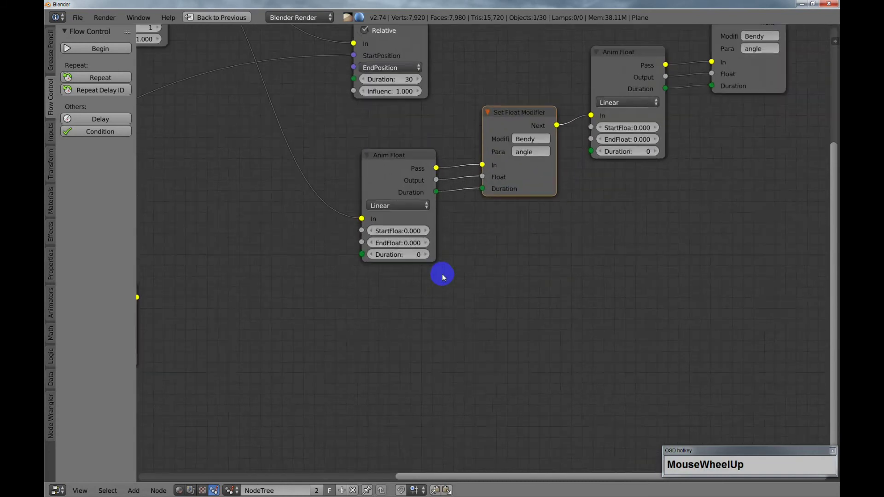
middle_click_drag(483, 247, 469, 258, "shift")
left_click(402, 249)
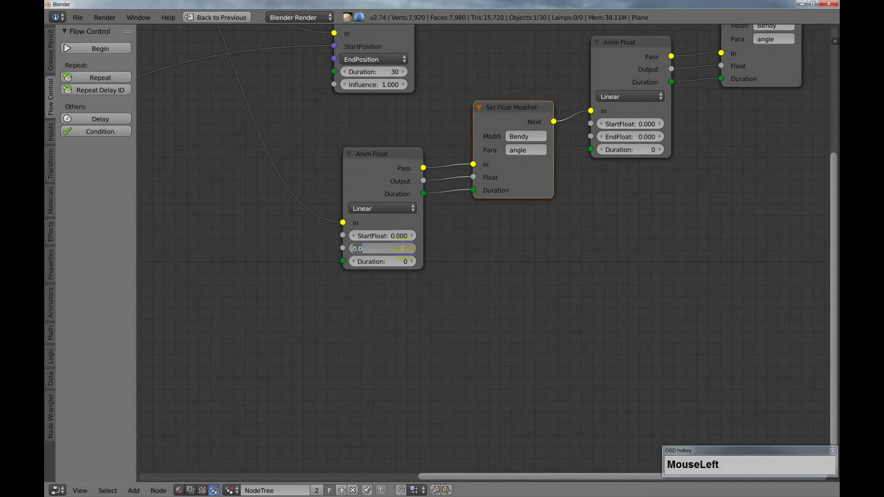
middle_click_drag(466, 245, 364, 324, "shift")
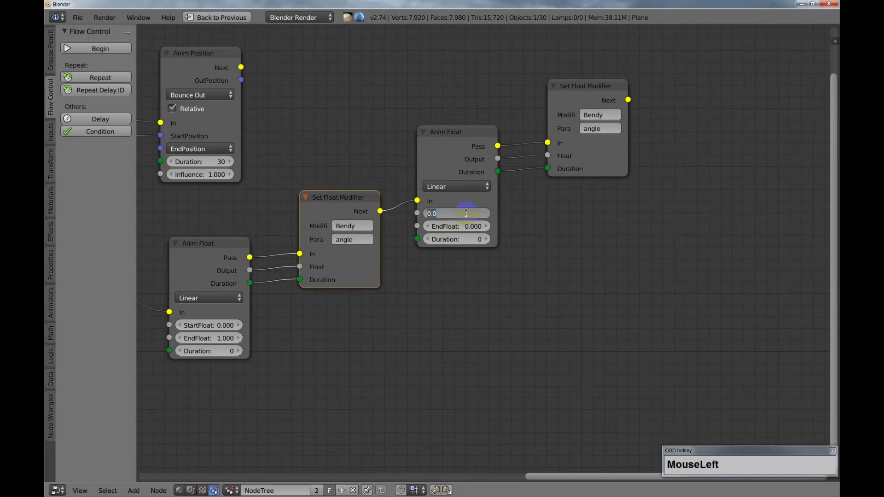
middle_click_drag(465, 247, 548, 228, "shift")
scroll(533, 292, "down", 3)
Restore the full screen layout, fit the whole node tree in view and play the animation.
key("shift+space")
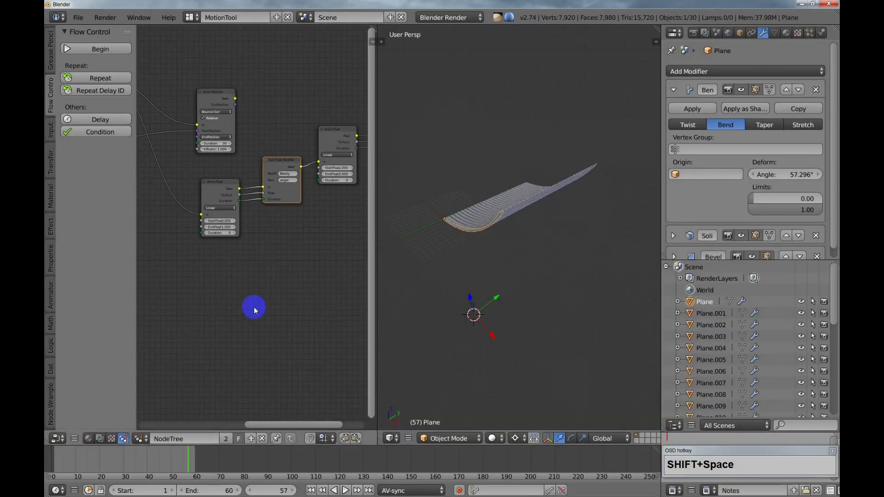
scroll(248, 266, "down", 2)
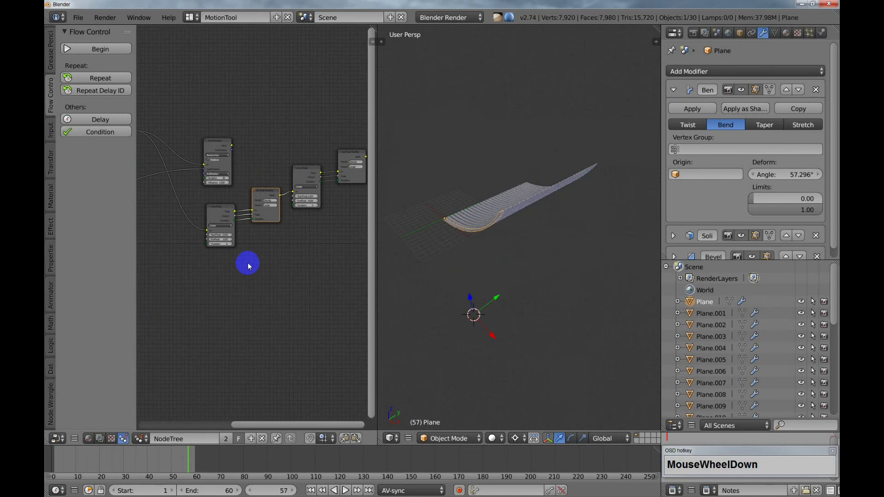
key("Home")
scroll(258, 272, "up", 1)
scroll(294, 279, "down", 1)
middle_click_drag(293, 276, 288, 267, "shift")
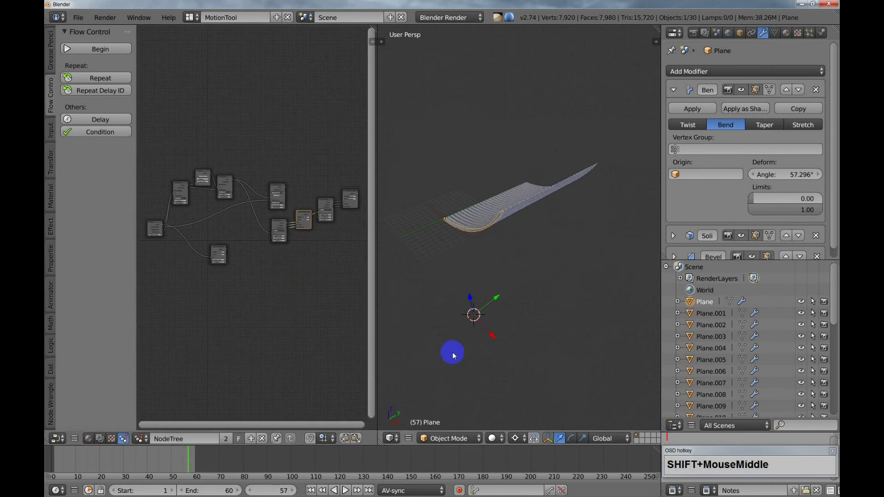
left_click(346, 491)
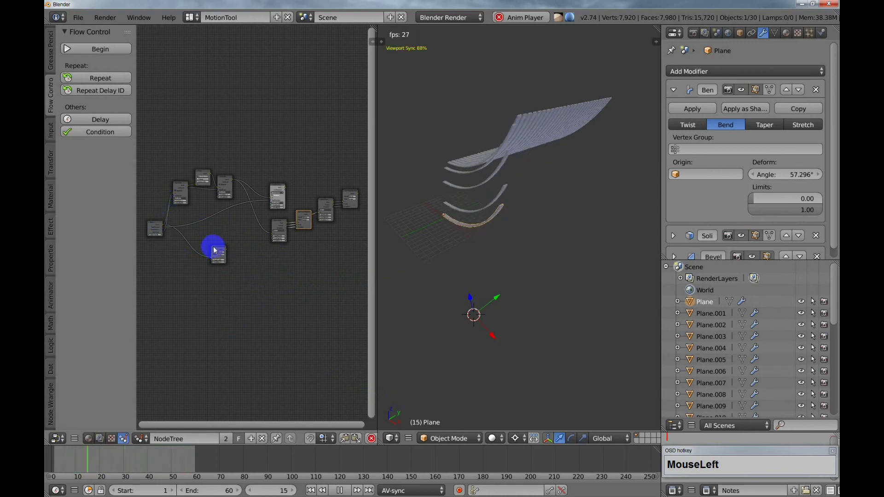
Maximize the node editor and stop the animation playback.
key("shift+space")
scroll(262, 223, "up", 2)
middle_click_drag(402, 231, 309, 213, "shift")
scroll(295, 198, "up", 3)
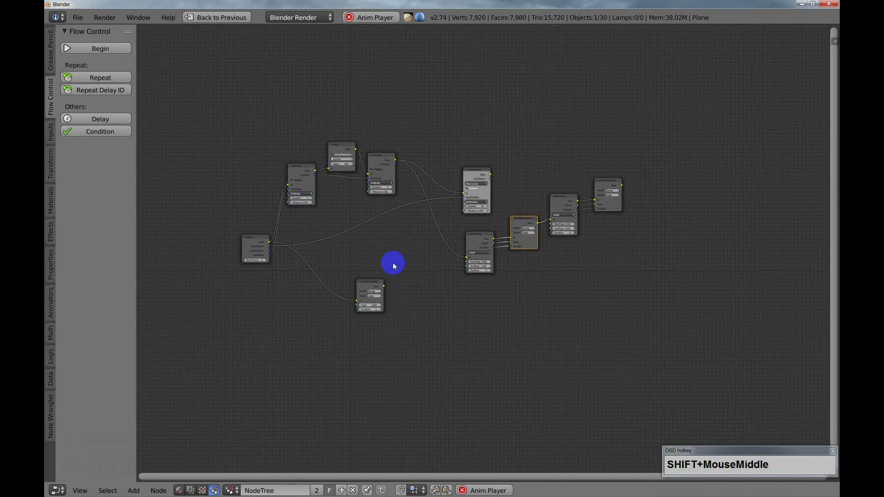
scroll(393, 258, "up", 2)
middle_click_drag(394, 258, 440, 298, "shift")
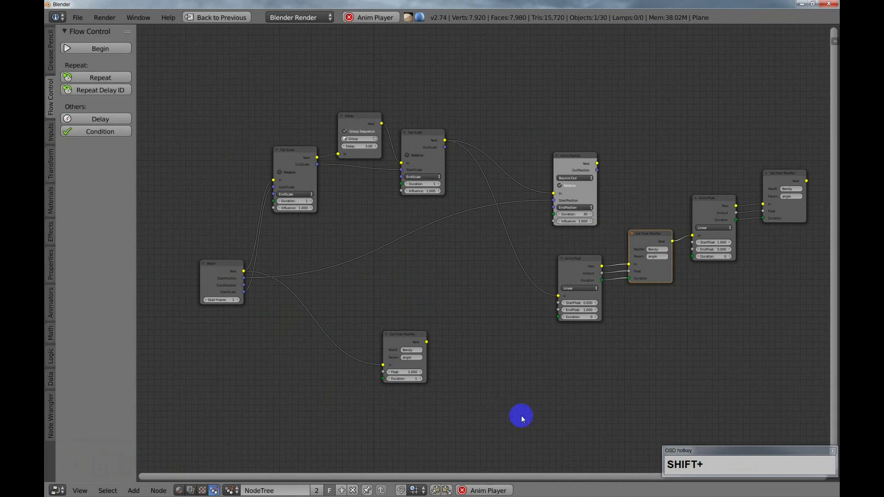
left_click(479, 489)
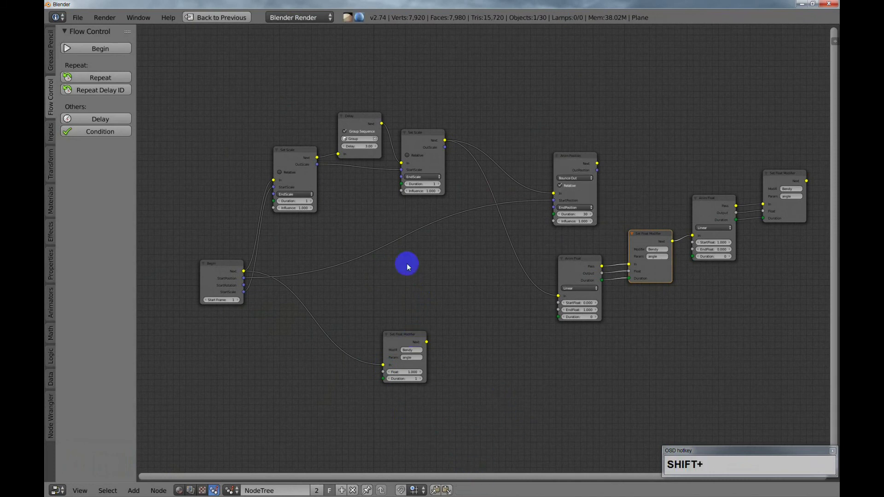
middle_click_drag(364, 255, 379, 288, "shift")
scroll(320, 283, "up", 2)
middle_click_drag(319, 283, 319, 237, "shift")
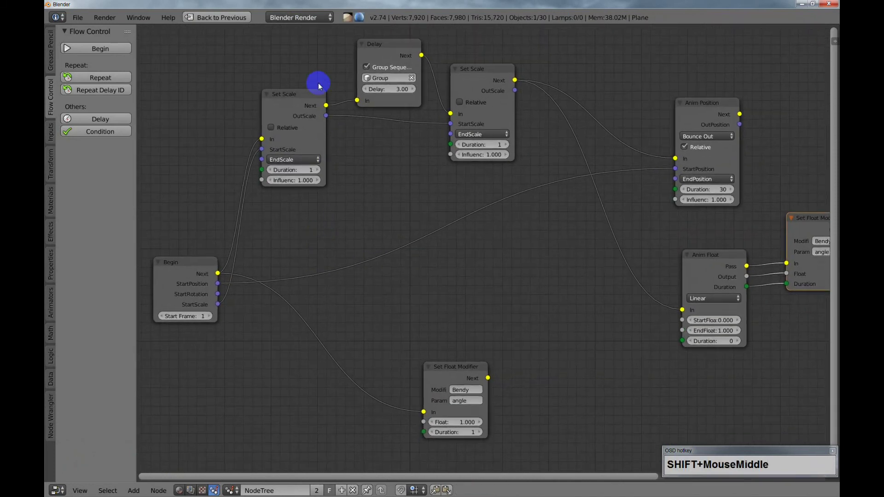
Move the first Set Scale node closer to the Delay node and shift the Begin node slightly upward.
left_click(300, 92)
left_click_drag(299, 92, 311, 89)
left_click_drag(181, 265, 176, 238)
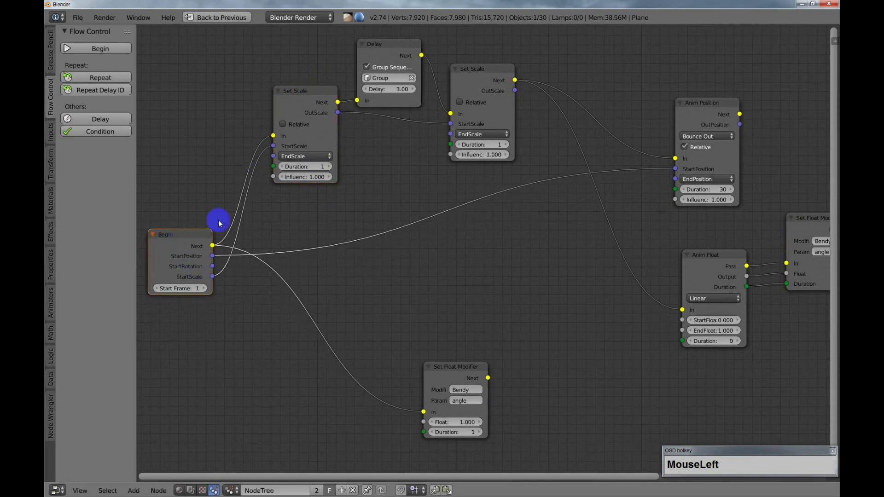
left_click_drag(265, 154, 273, 146)
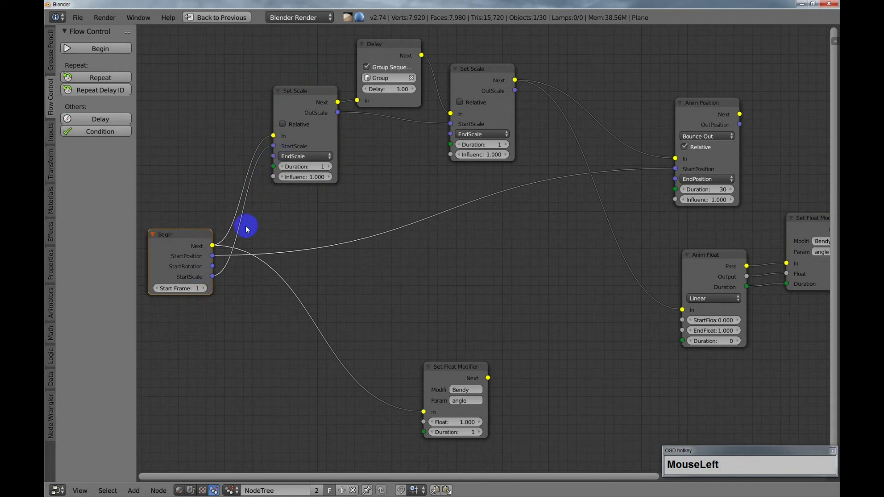
Examine the EndScale values of both Set Scale nodes and the EndPosition values of the Anim Position node.
left_click(304, 155)
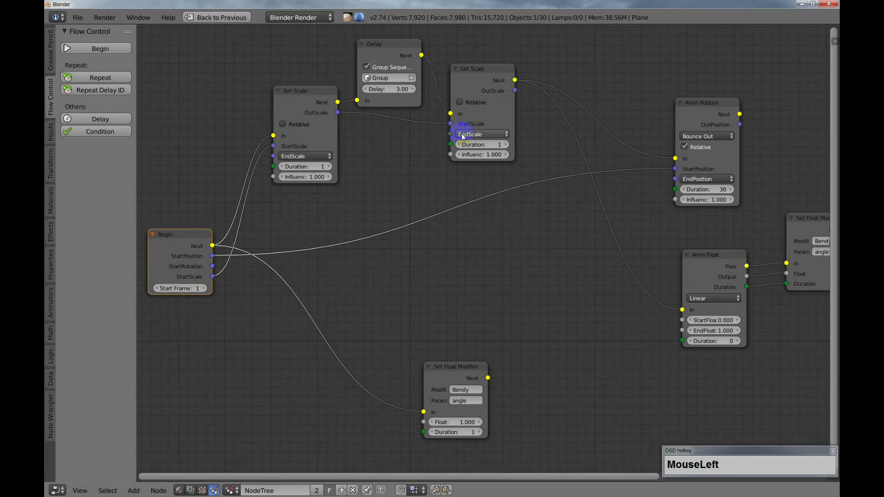
left_click(474, 135)
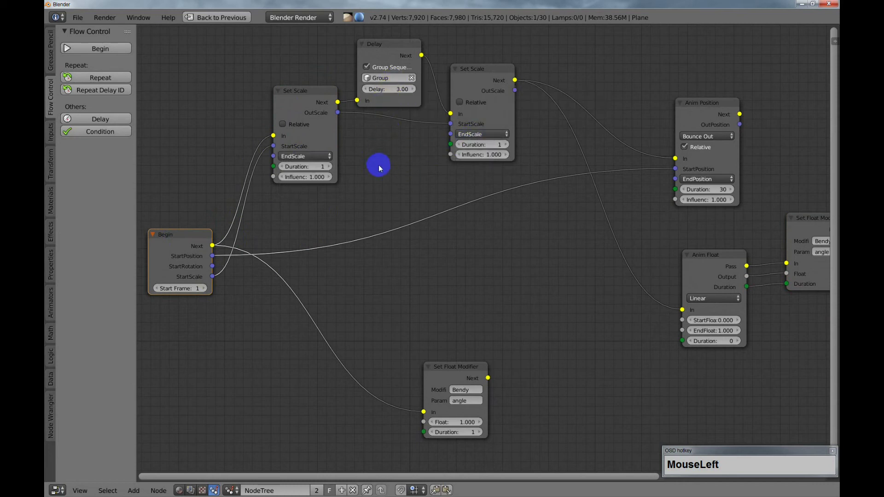
middle_click_drag(380, 165, 340, 193, "shift")
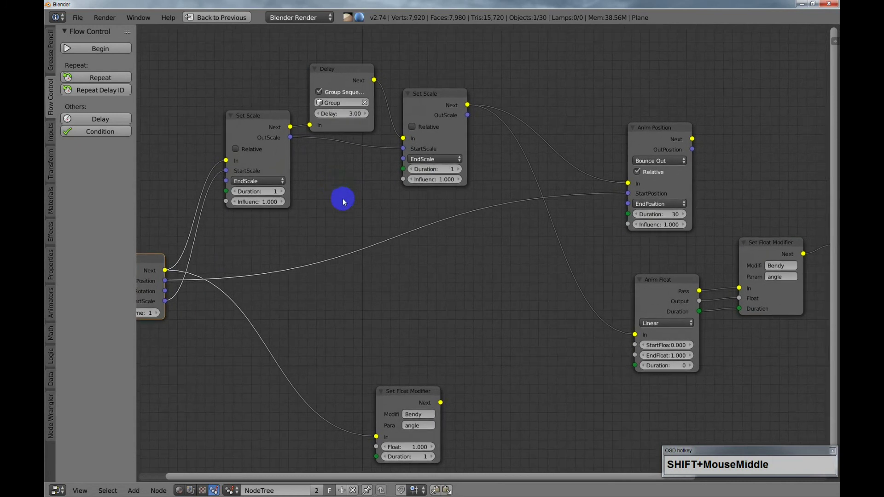
middle_click_drag(413, 246, 348, 233, "shift")
middle_click_drag(424, 250, 304, 258, "shift")
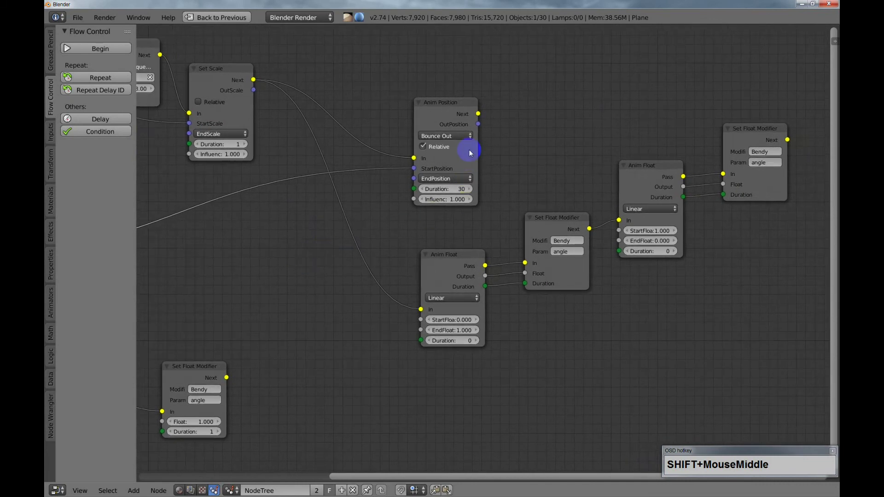
left_click(443, 179)
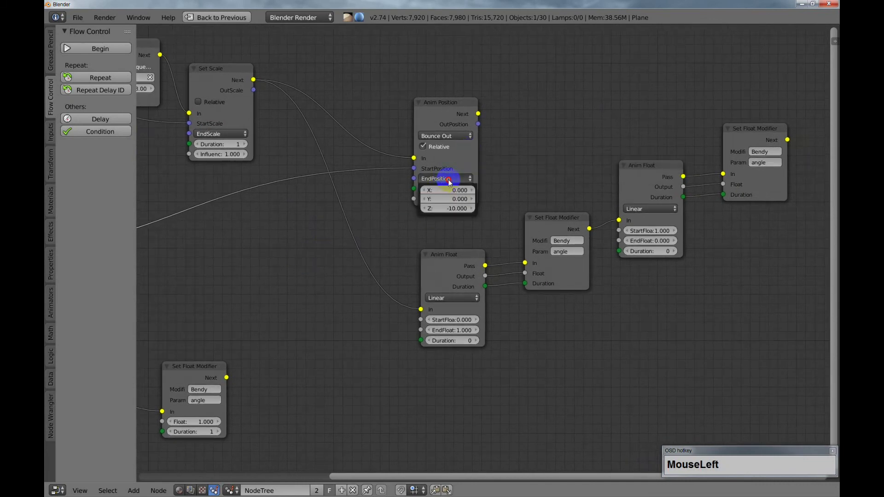
middle_click_drag(505, 191, 509, 166, "shift")
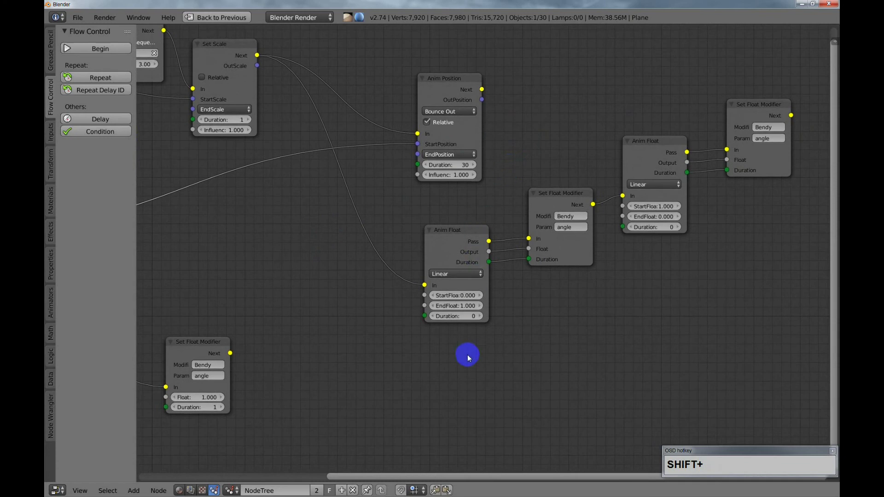
Set the Duration of both Anim Float nodes to 30.
middle_click_drag(505, 376, 612, 258, "shift")
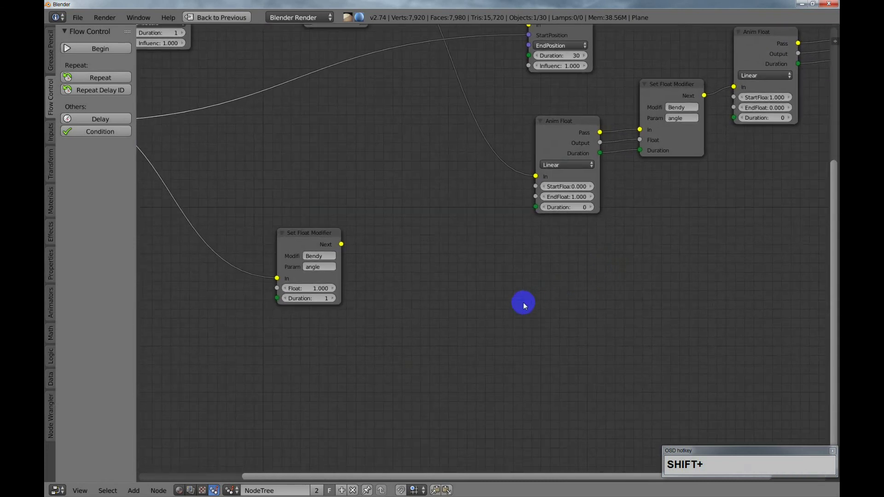
middle_click_drag(573, 295, 495, 317, "shift")
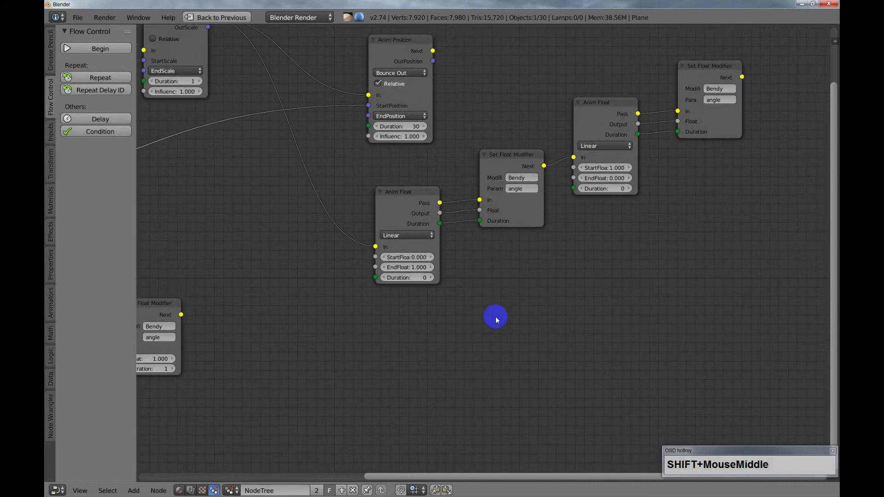
middle_click_drag(499, 289, 464, 326, "shift")
middle_click_drag(574, 278, 544, 300, "shift")
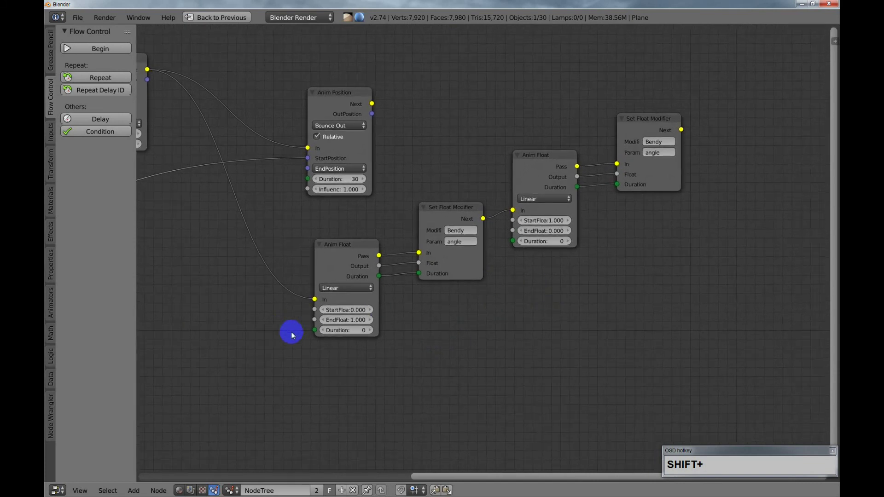
left_click(357, 329)
type("30")
left_click(550, 240)
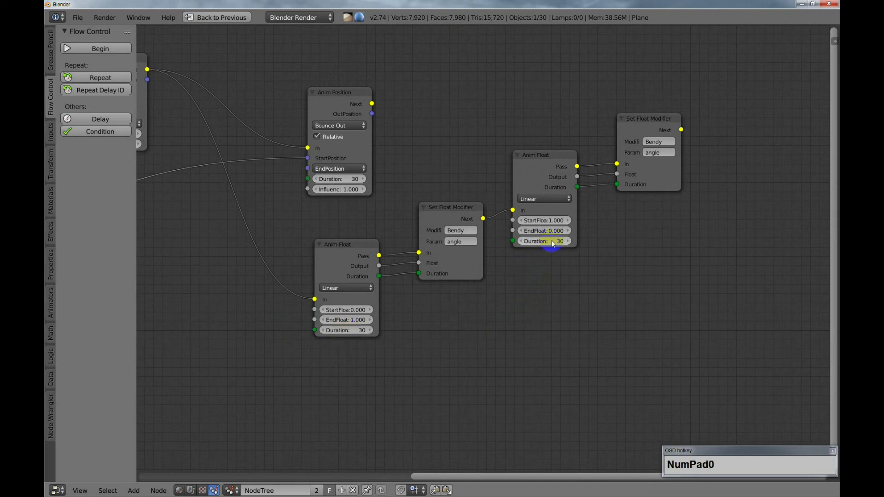
Restore the full screen layout and set the animation's end frame to 120.
scroll(542, 264, "down", 3)
middle_click_drag(539, 259, 538, 262, "shift")
key("shift+space")
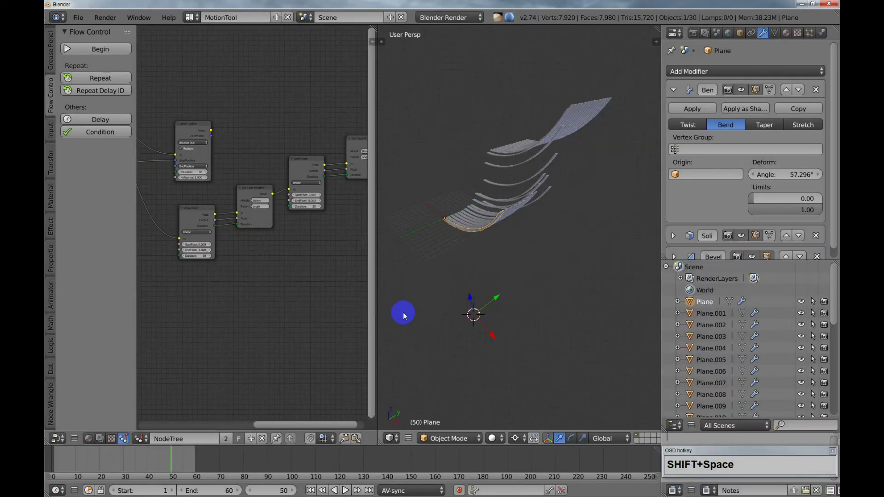
left_click(225, 491)
key("Return")
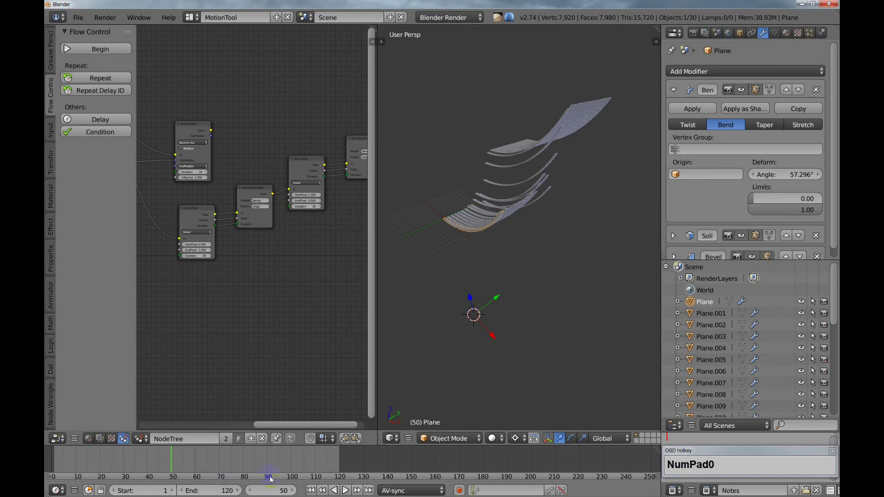
Return to the first frame and play the animation from there.
left_click(312, 492)
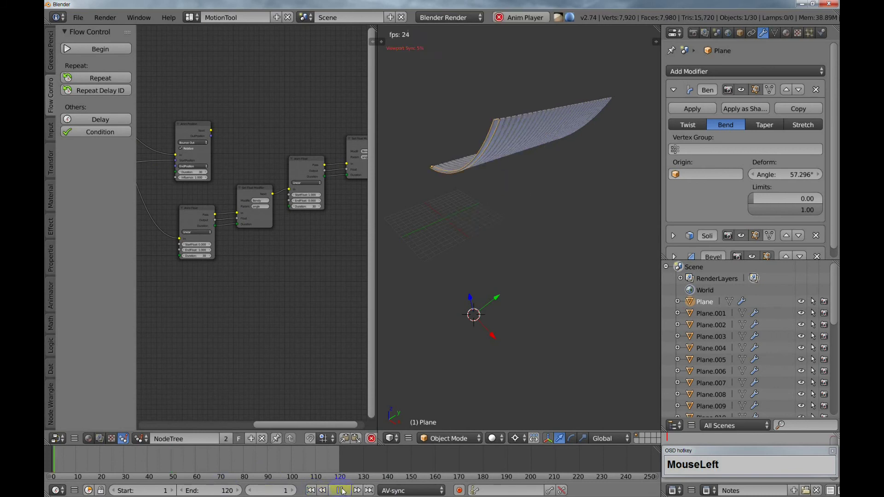
left_click(344, 490)
key("KP_1")
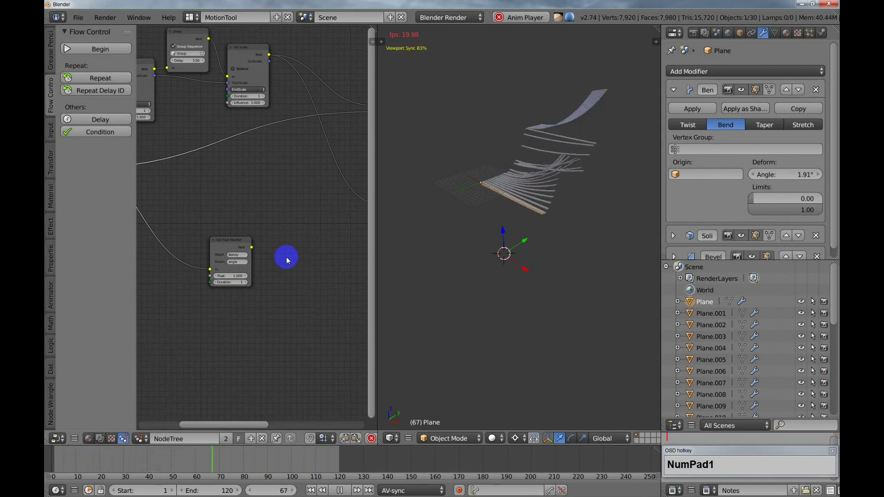
key("shift+space")
middle_click_drag(356, 254, 378, 227, "shift")
middle_click_drag(434, 222, 308, 255, "shift")
scroll(325, 234, "up", 1)
scroll(333, 238, "up", 1)
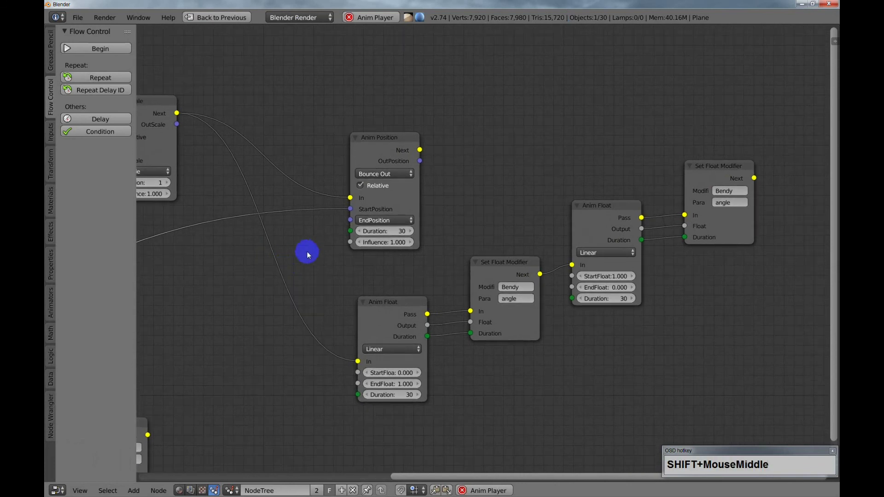
left_click(386, 174)
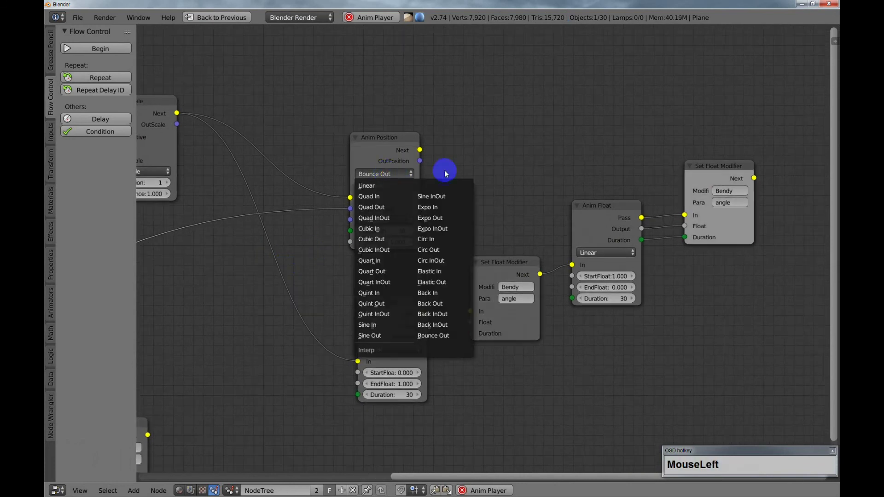
right_click(519, 161)
key("shift+space")
Set the Anim Position node's interpolation to Cubic In while the animation plays.
middle_click_drag(292, 188, 324, 130, "shift")
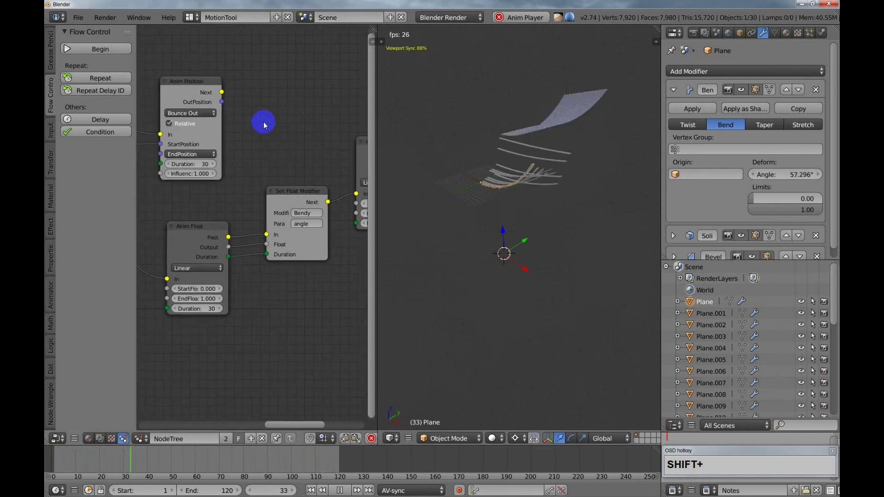
middle_click_drag(265, 124, 330, 170, "shift")
left_click(241, 151)
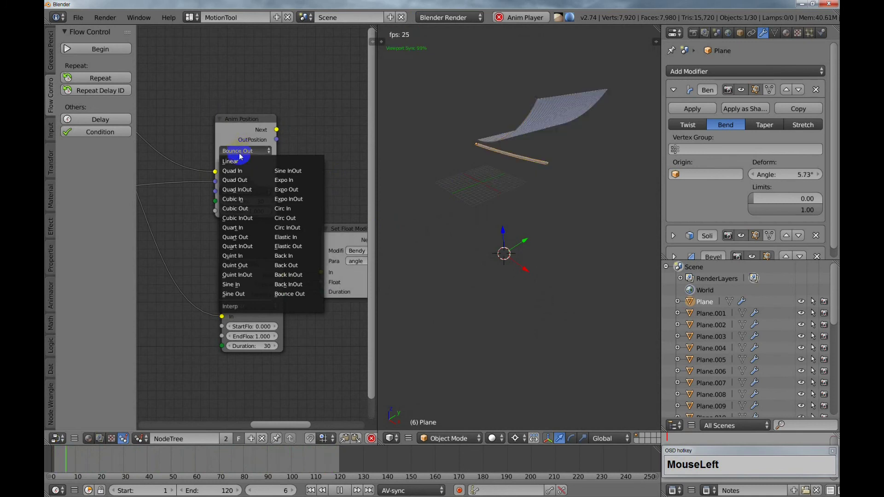
left_click(238, 199)
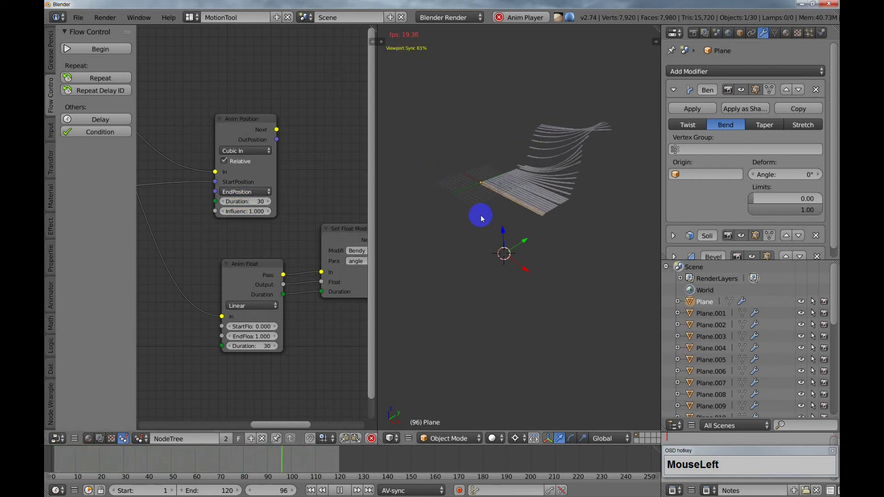
Stop the animation playback while the planes are partway through their fall.
middle_click_drag(447, 228, 416, 243, "shift")
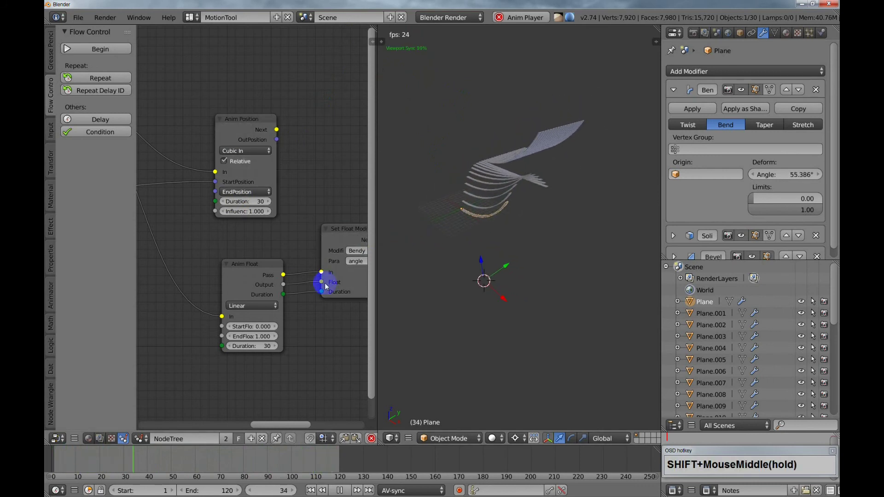
left_click(371, 438)
middle_click_drag(443, 332, 451, 377, "shift")
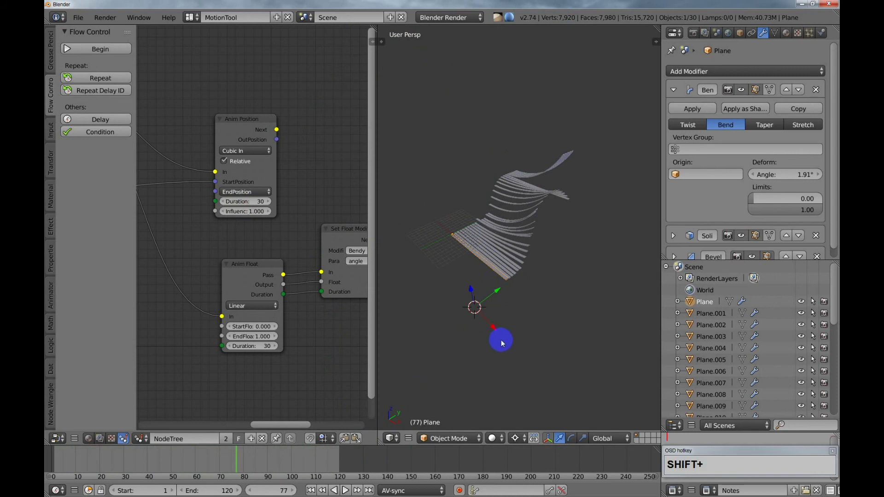
scroll(508, 336, "up", 1)
middle_click_drag(514, 345, 525, 362, "shift")
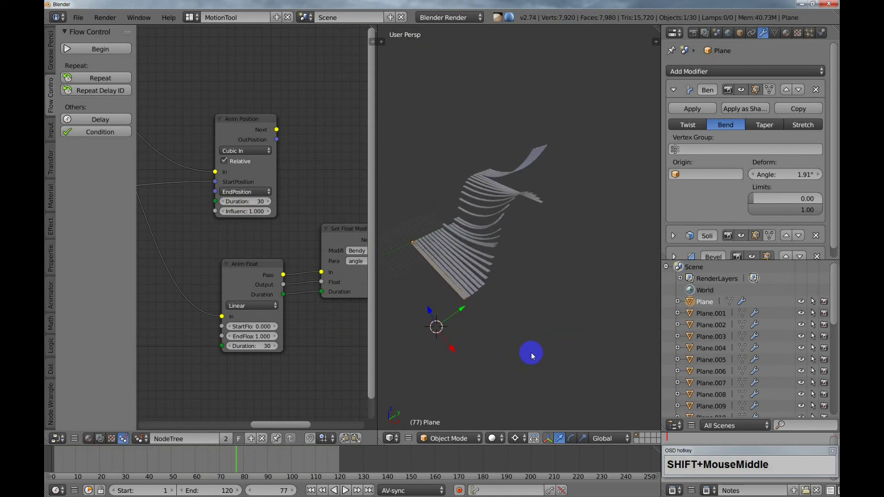
middle_click_drag(474, 351, 517, 325, "shift")
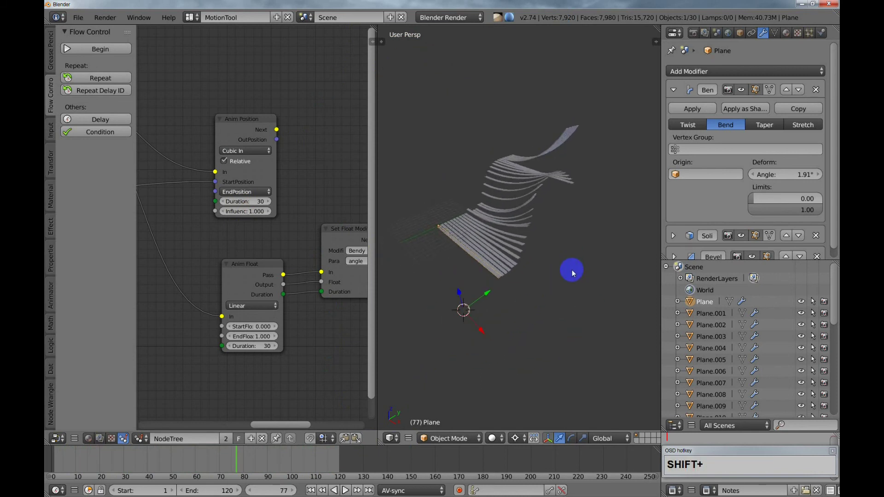
Switch the scene's render engine to Cycles Render.
left_click(449, 17)
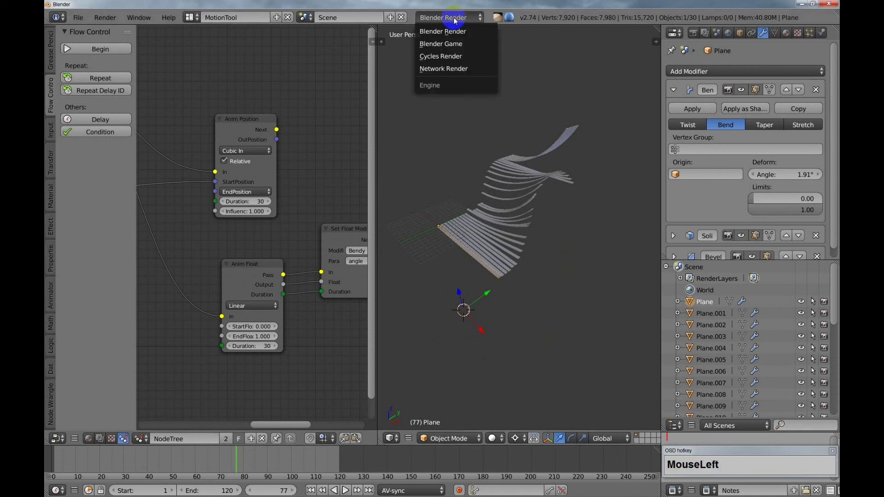
left_click(445, 56)
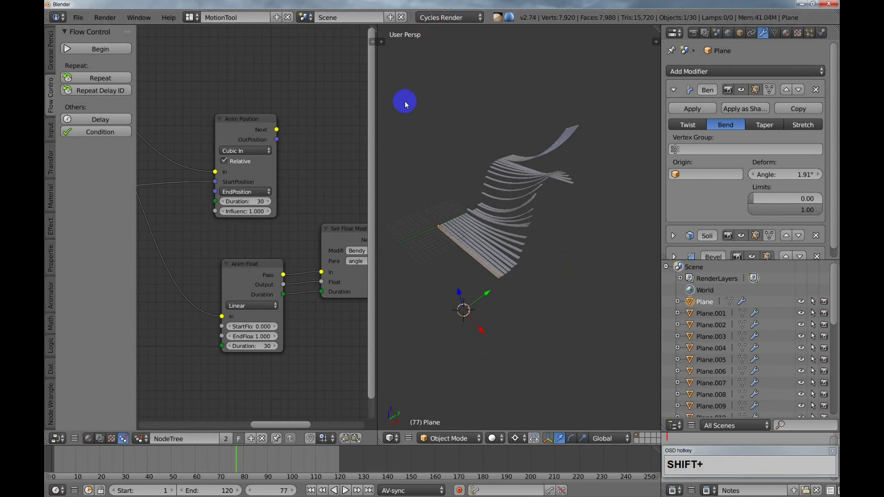
middle_click_drag(402, 95, 438, 112, "shift")
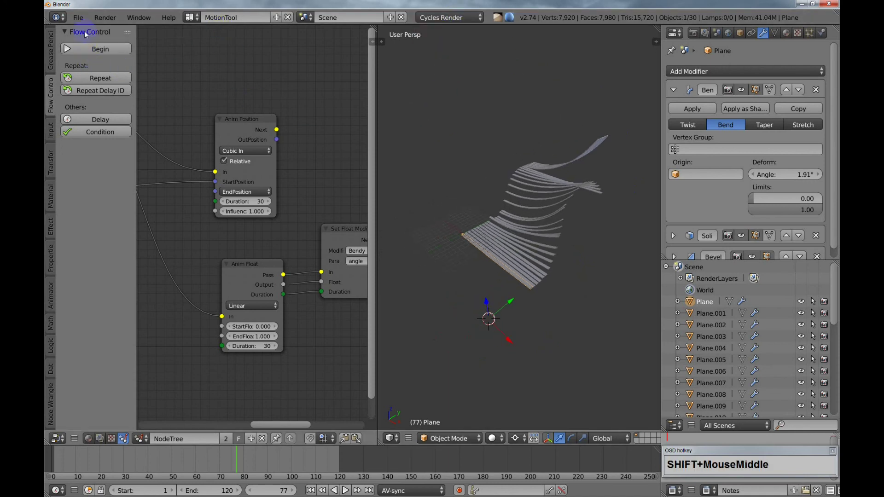
Append the woodFloor material from CGC_shaderPack_v01_2.71.blend in the purchased Cycles material library.
left_click(79, 18)
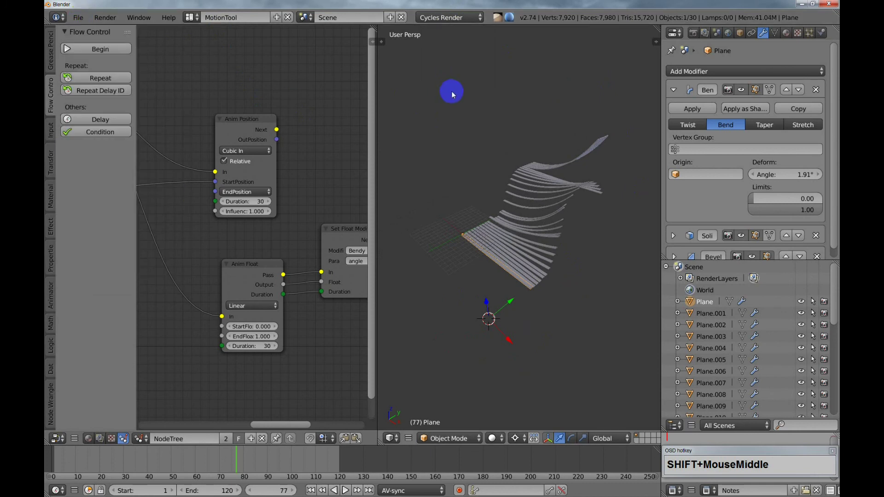
left_click(78, 18)
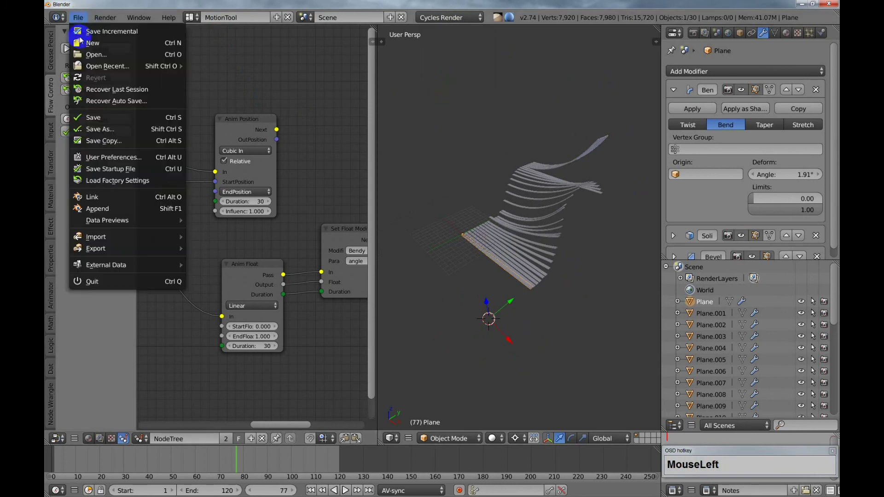
left_click(97, 209)
left_click(246, 87)
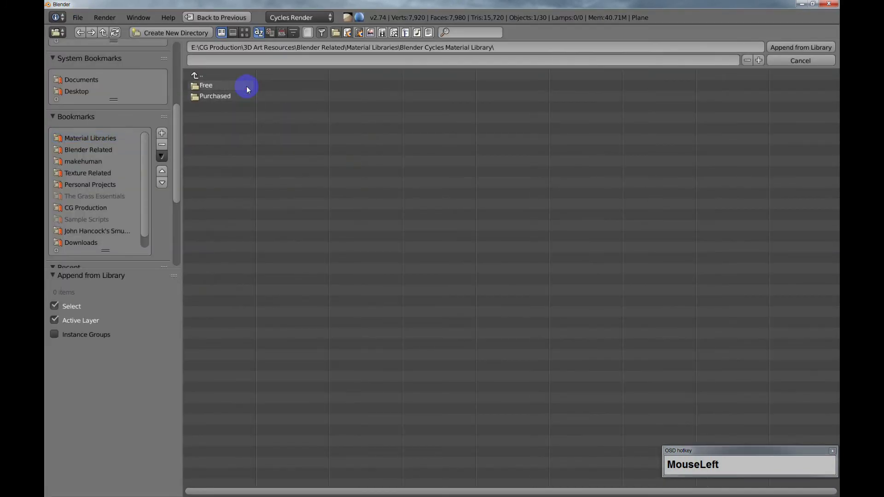
left_click(216, 97)
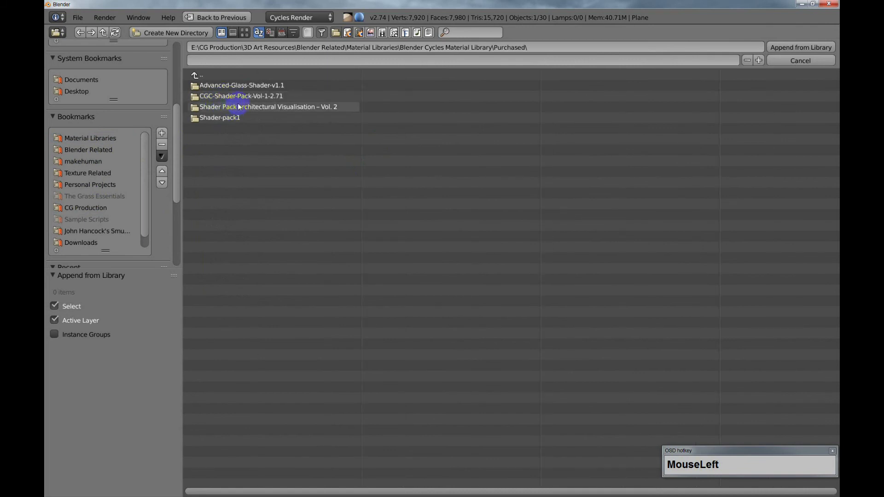
left_click(240, 97)
left_click(213, 104)
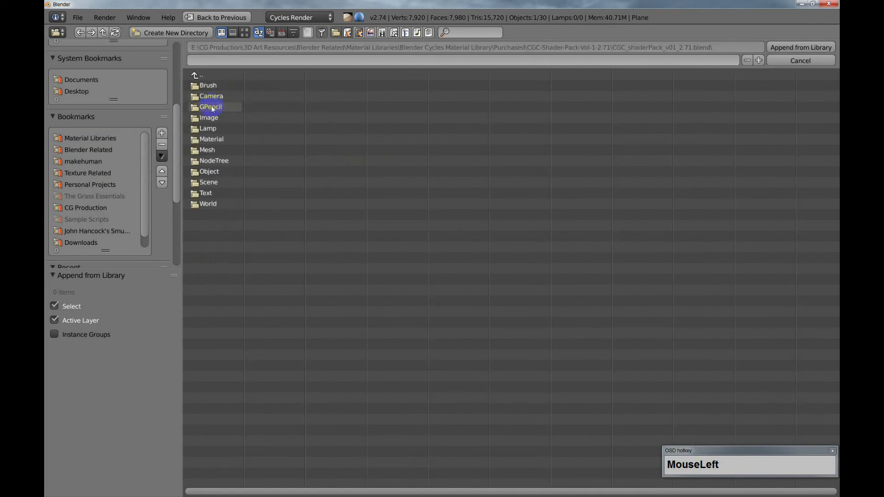
left_click(207, 139)
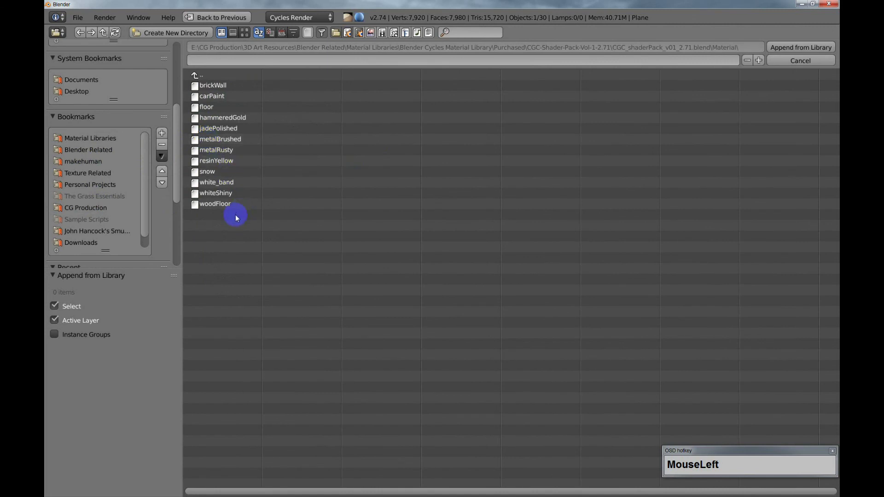
left_click(221, 204)
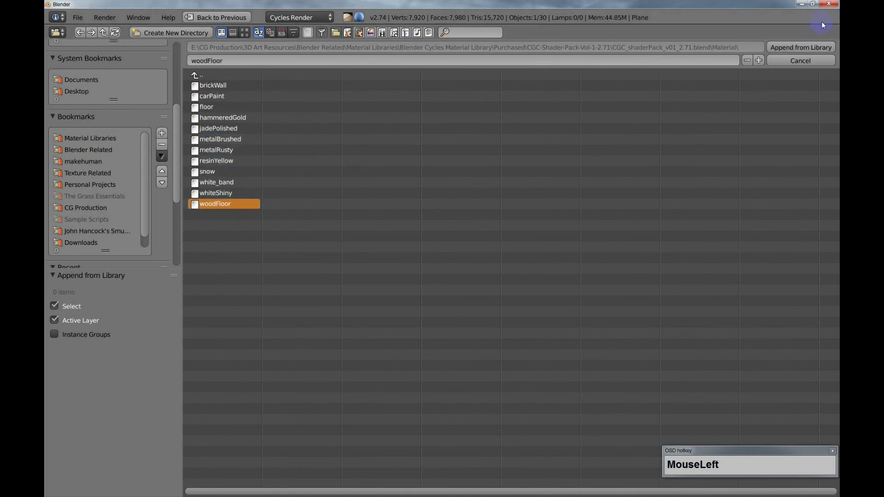
left_click(781, 48)
Assign the woodFloor material to the front plane of the row.
middle_click_drag(512, 245, 487, 208, "shift")
right_click(504, 253)
scroll(521, 257, "up", 4)
middle_click_drag(521, 256, 530, 274, "shift")
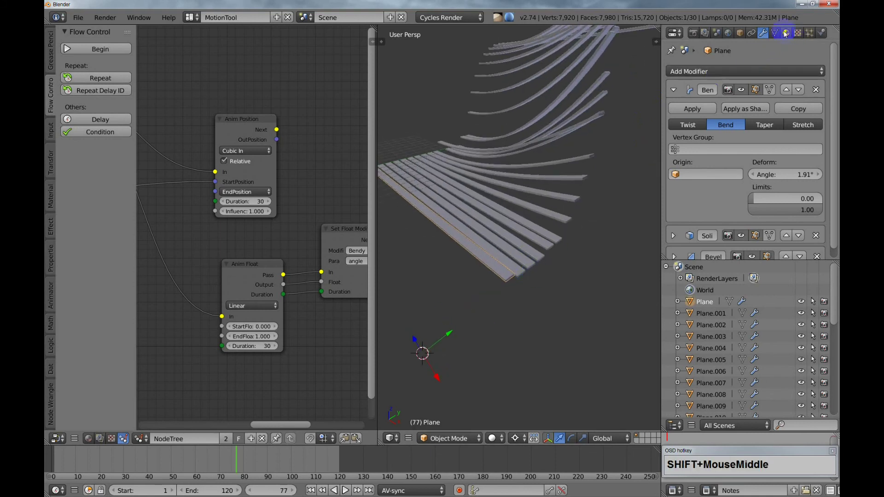
left_click(786, 33)
left_click(676, 112)
left_click(690, 126)
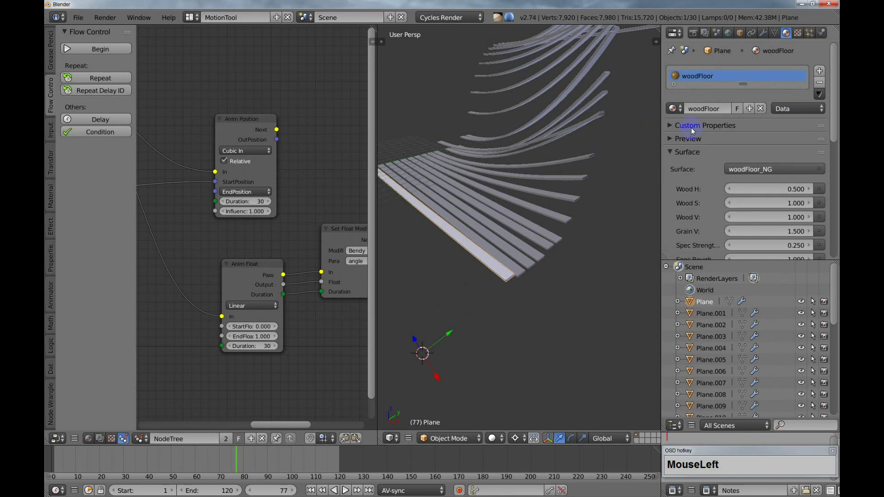
Select all the planes and link the front plane's material to them.
scroll(469, 208, "down", 1)
middle_click_drag(469, 208, 456, 222, "shift")
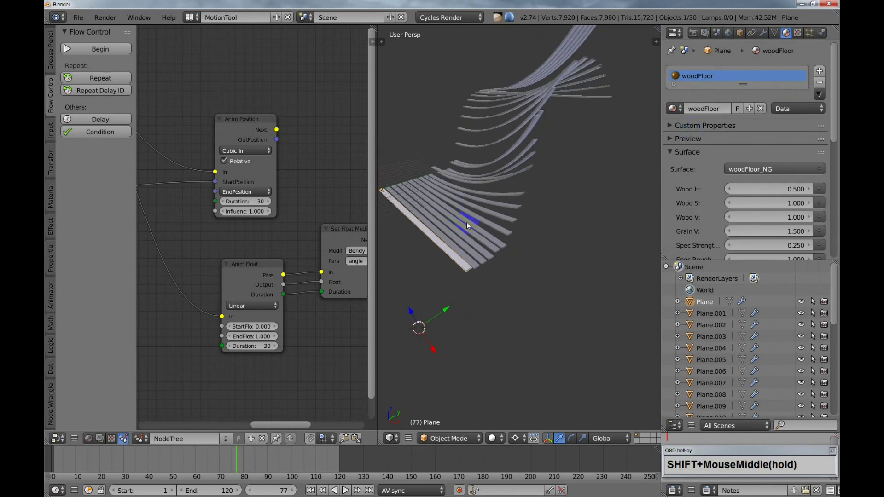
key("a")
key("a")
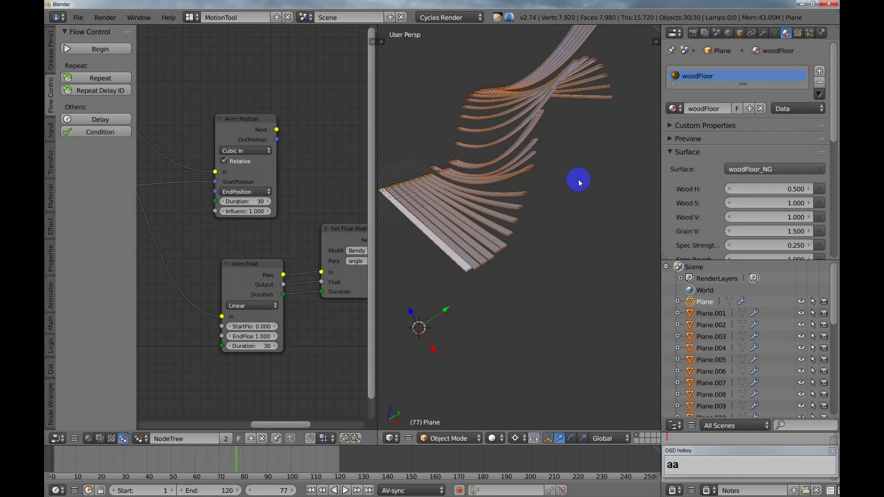
key("ctrl+l")
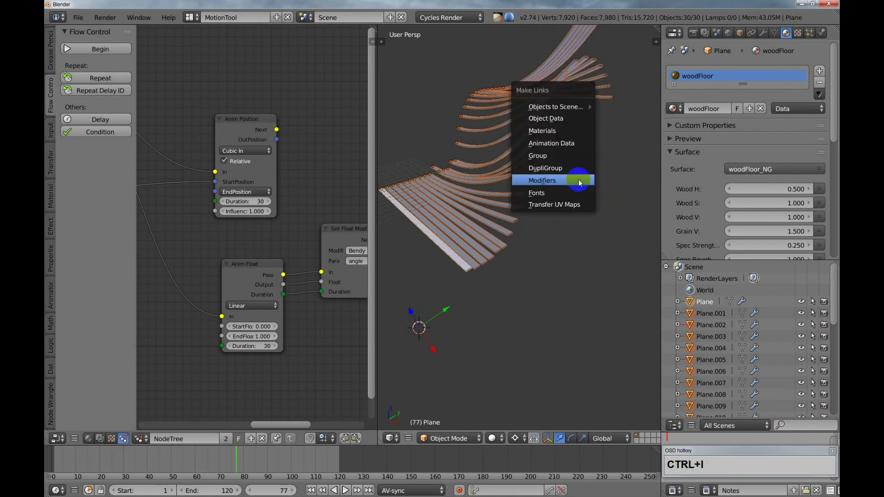
left_click(571, 129)
Reset the 3D cursor to the scene origin and add a camera there.
middle_click_drag(532, 158, 458, 208, "shift")
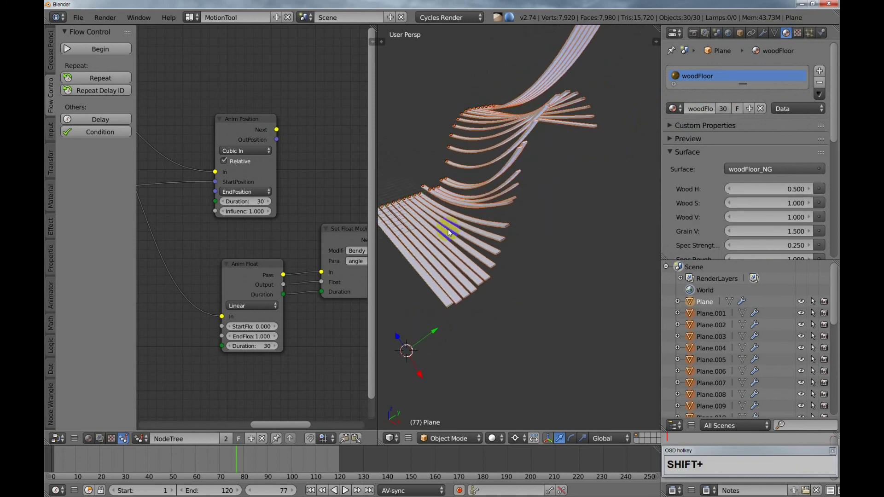
scroll(547, 147, "down", 2)
middle_click_drag(545, 150, 526, 183)
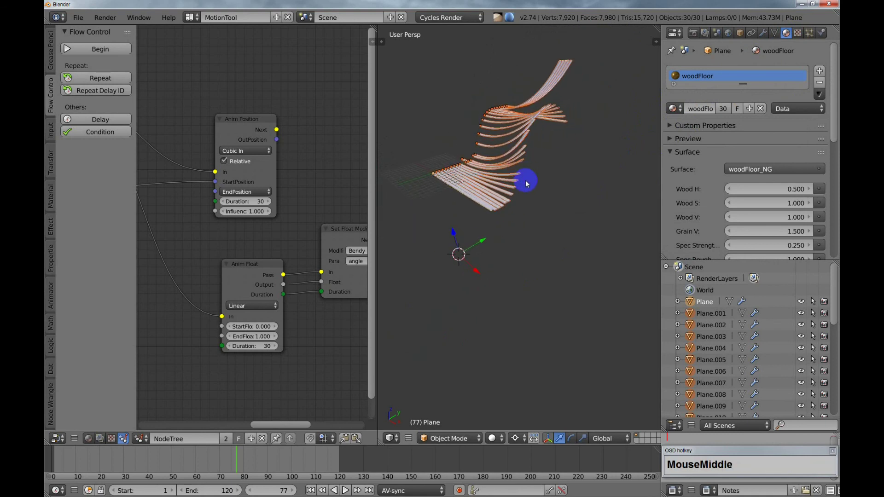
key("shift+c")
scroll(516, 222, "down", 4)
middle_click_drag(506, 228, 499, 206, "shift")
key("shift+a")
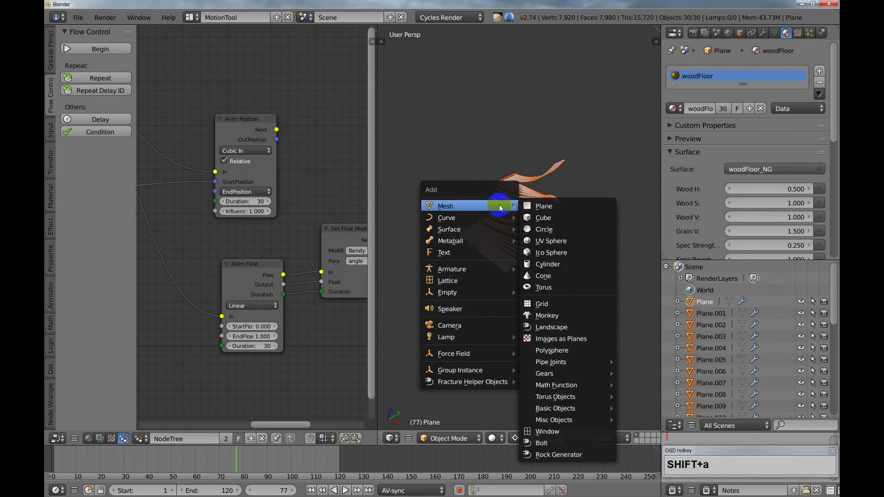
left_click(449, 325)
Frame the falling planes from an angled view and align the camera to that view.
middle_click_drag(497, 299, 470, 291)
scroll(469, 286, "up", 1)
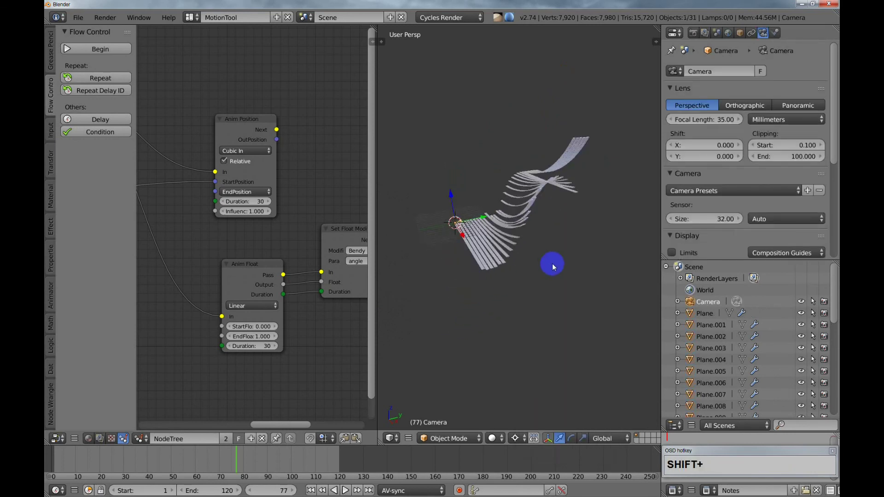
middle_click_drag(563, 264, 548, 267, "shift")
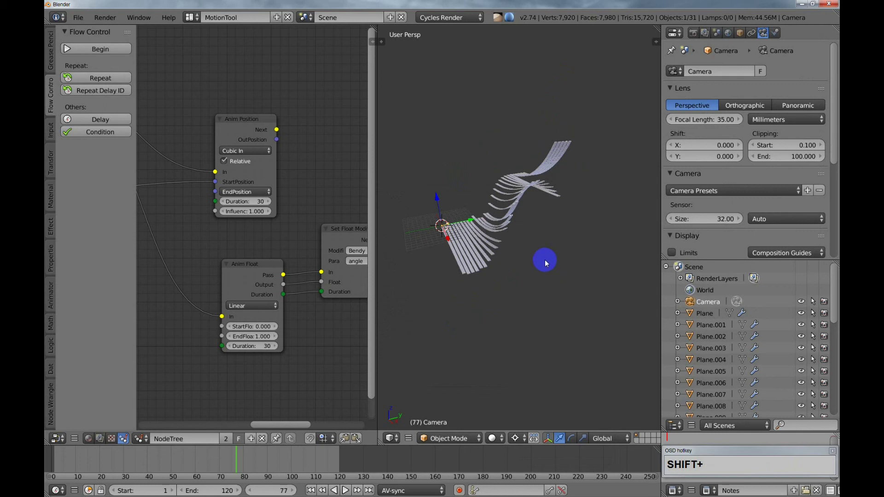
key("ctrl+alt+KP_0")
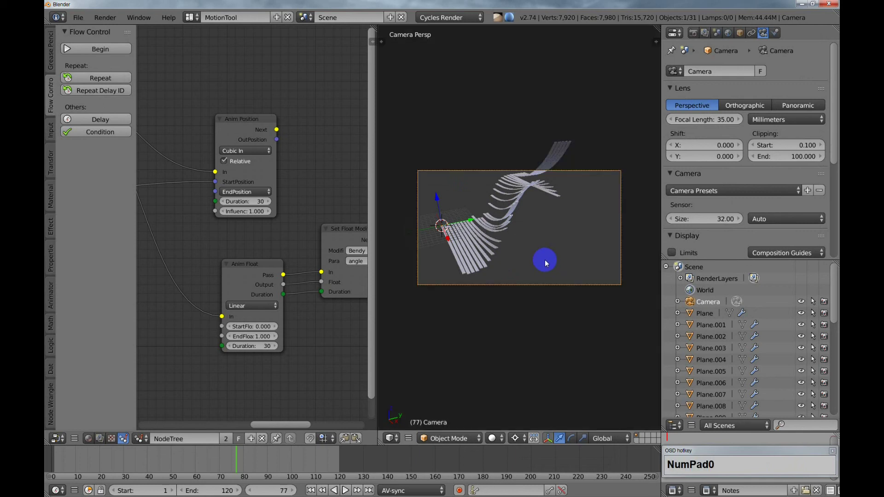
Move the camera back along its local Z axis and shift it until all the planes fit inside the frame.
right_click(516, 289)
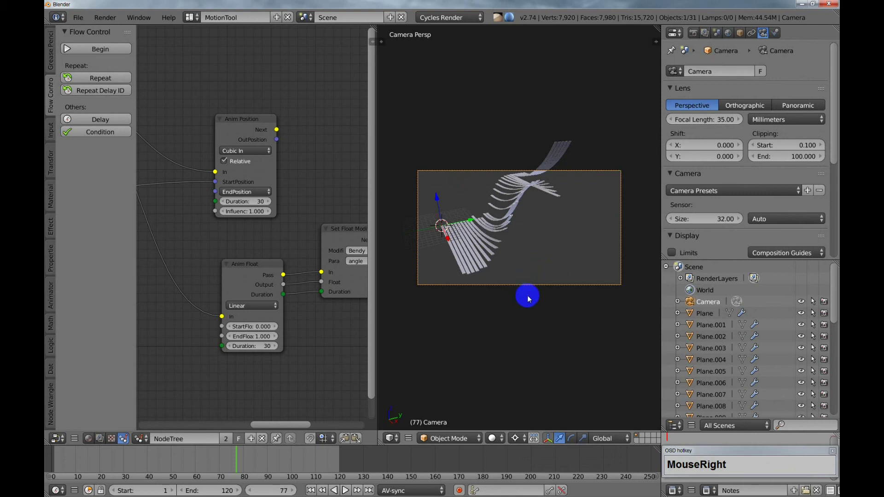
key("g")
right_click(528, 294)
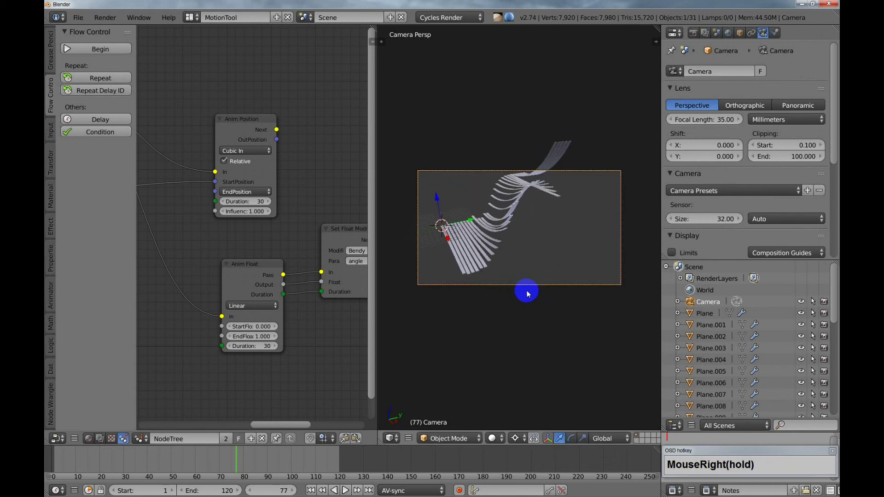
key("g")
middle_click(527, 292)
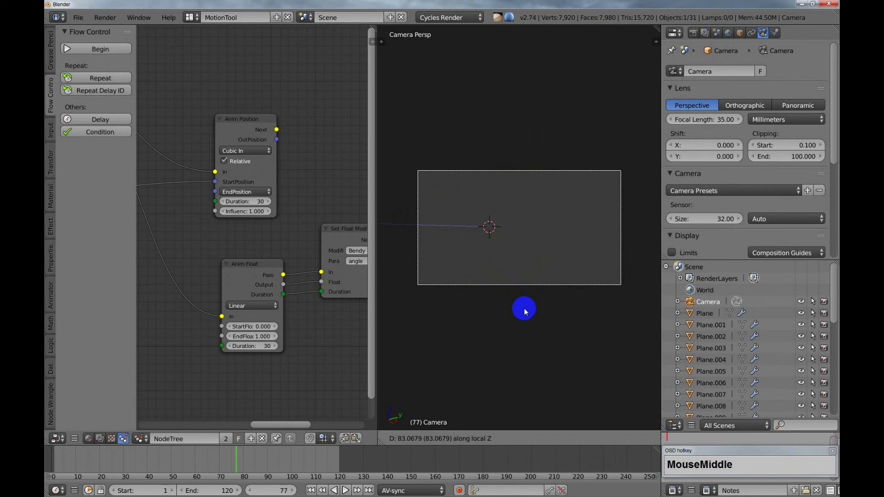
left_click(522, 302)
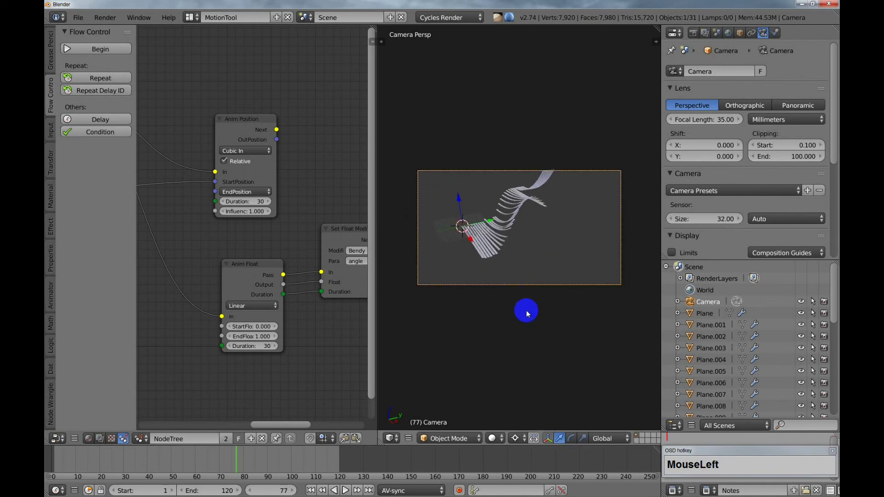
key("g")
left_click(530, 303)
Add a Hemi lamp at the scene origin.
scroll(524, 301, "up", 3)
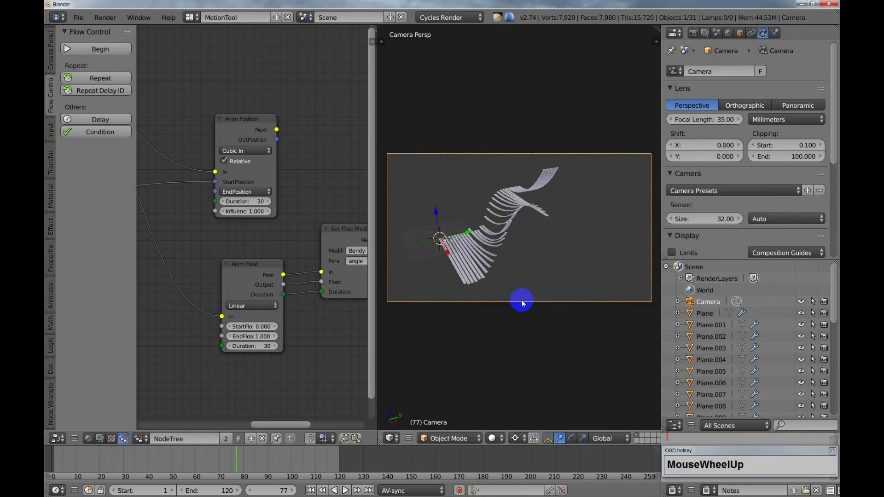
scroll(523, 302, "down", 1)
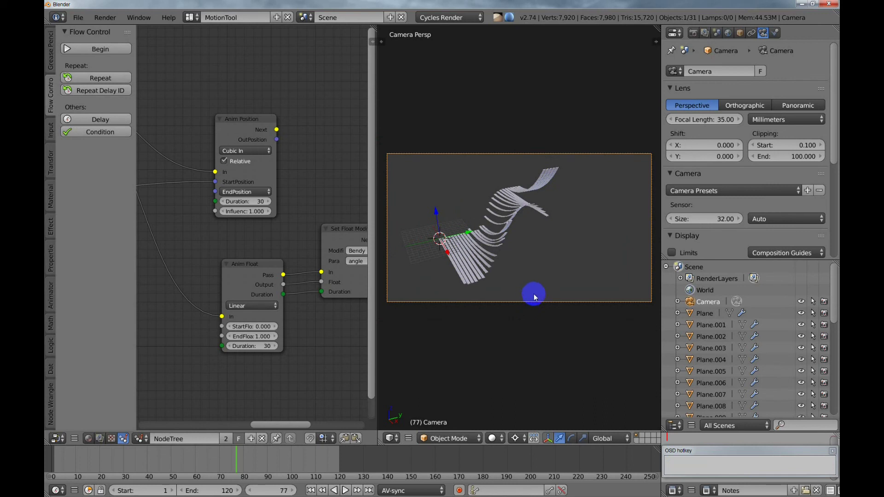
middle_click_drag(532, 297, 543, 287, "shift")
key("shift+a")
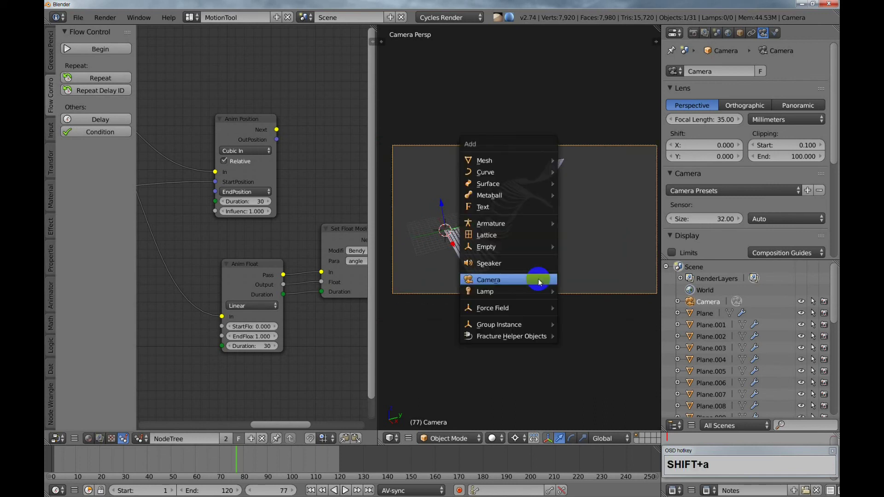
mouse_move(516, 290)
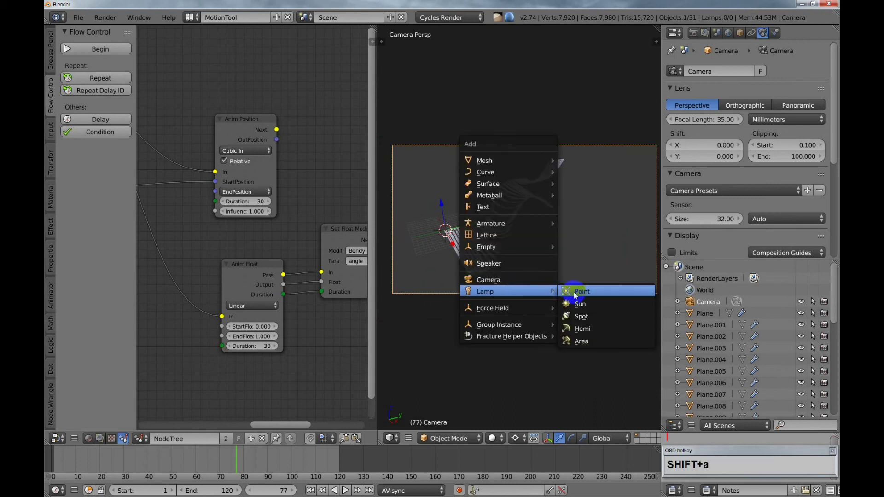
left_click(582, 329)
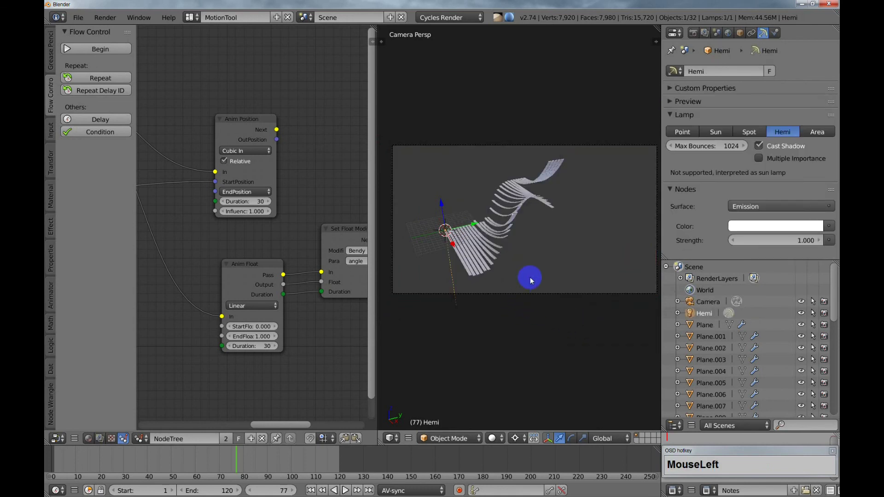
Rotate the Hemi lamp in the right and top views so its light falls diagonally.
middle_click_drag(531, 281, 532, 281)
key("KP_7")
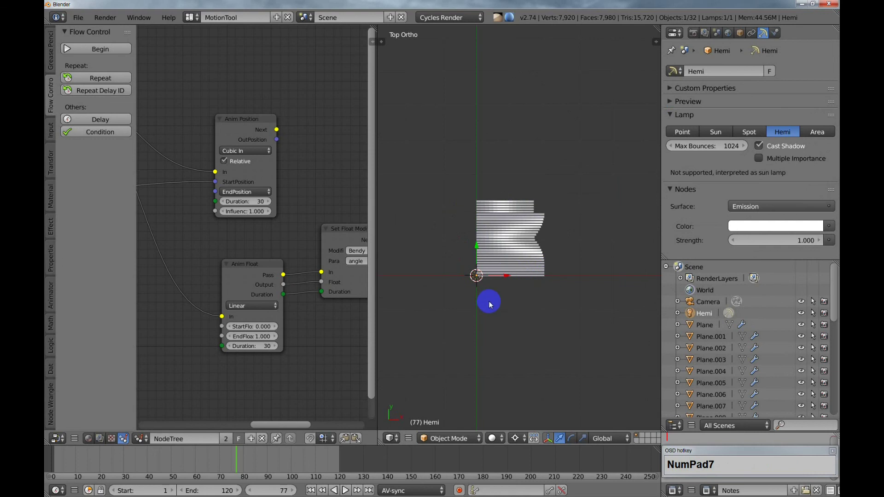
key("KP_3")
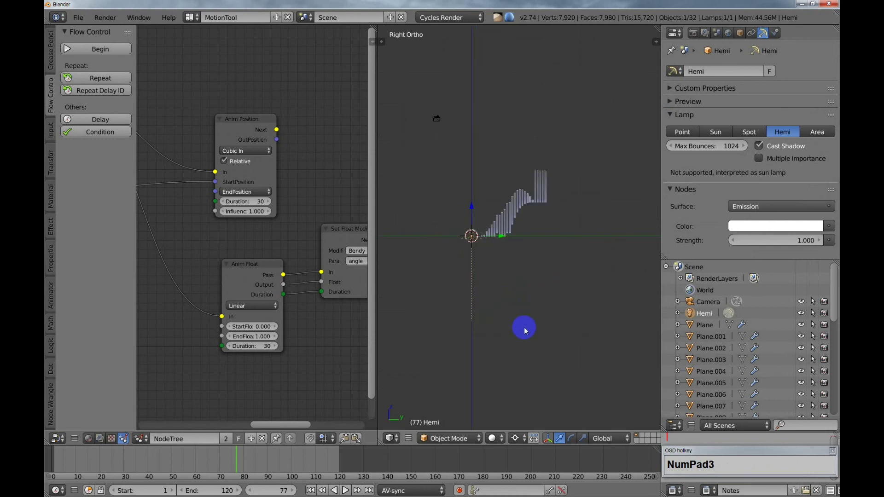
key("r")
left_click(590, 293)
key("KP_7")
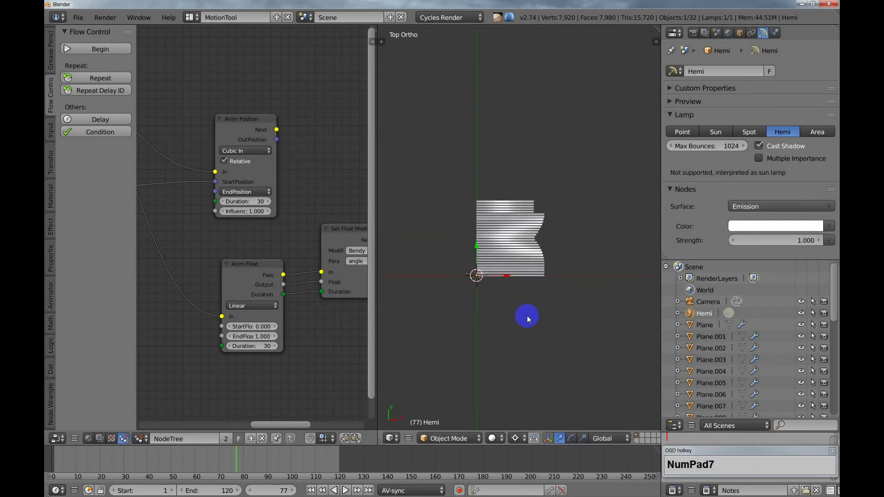
key("r")
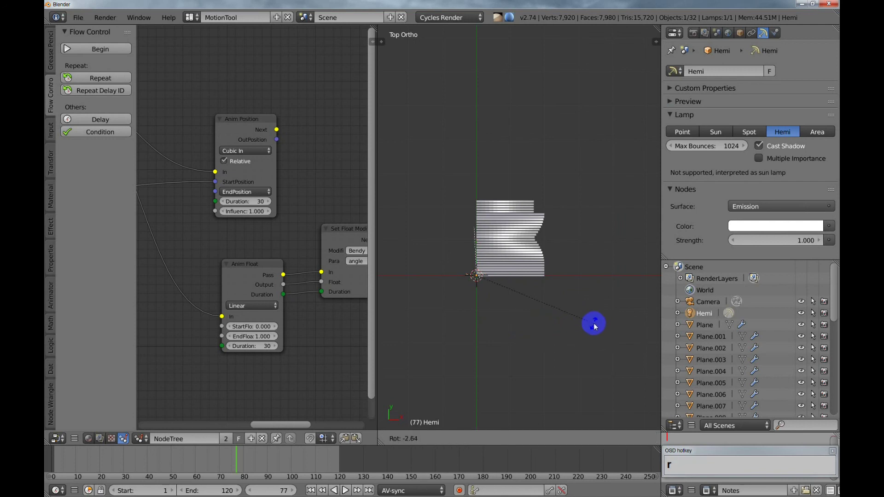
left_click(535, 347)
Return to the camera view and render a still image of the current frame.
middle_click_drag(536, 340, 476, 271)
key("KP_0")
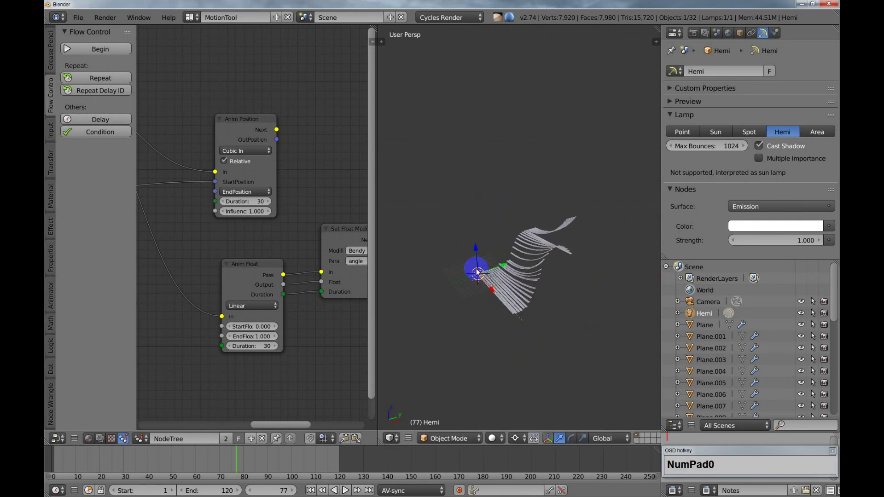
scroll(477, 273, "up", 2)
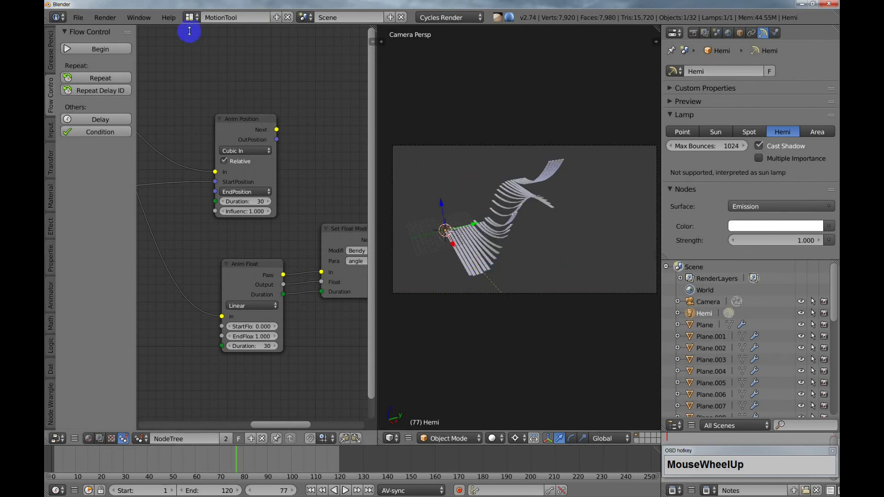
left_click(105, 17)
left_click(114, 31)
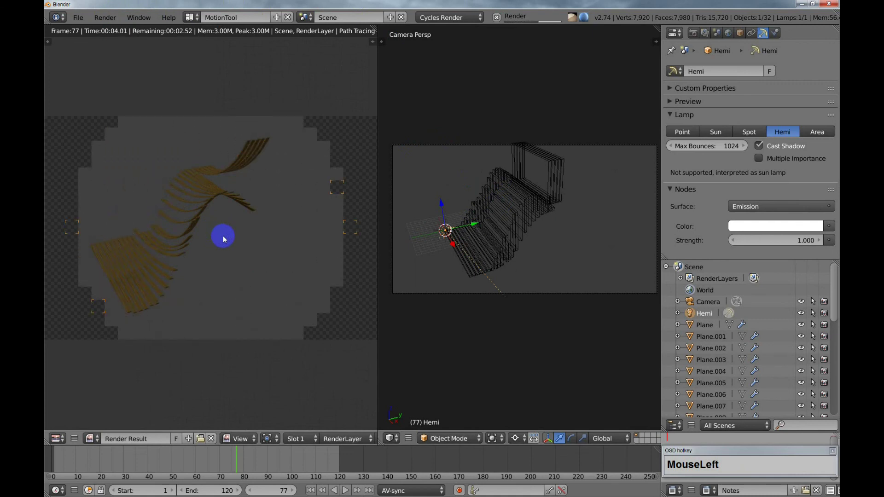
Set the world background color to near white and render the current frame again as a still image.
left_click(728, 33)
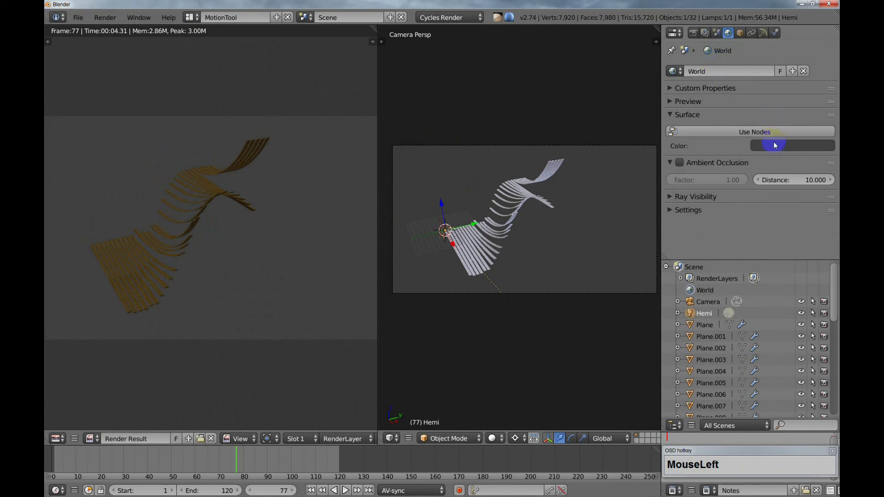
left_click(757, 146)
left_click_drag(826, 219, 517, 138)
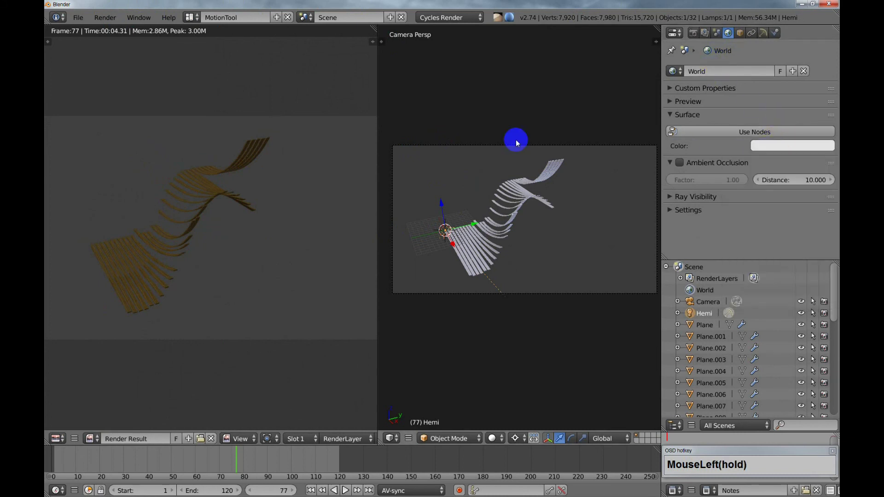
left_click(139, 18)
left_click(113, 31)
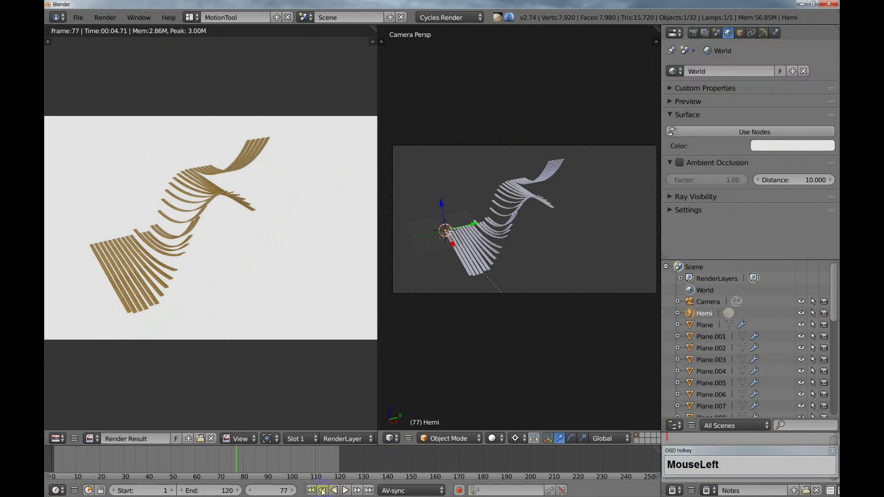
Set the animation's end frame to 160 and play it back from the first frame.
left_click(339, 491)
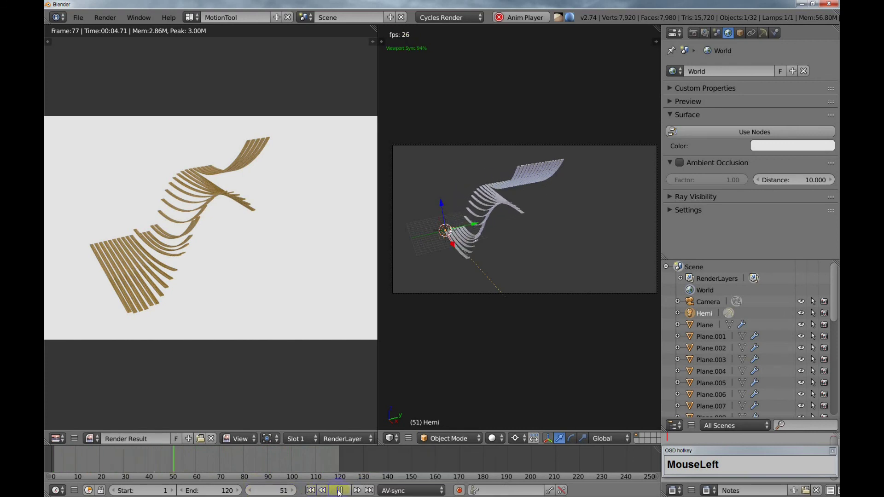
left_click(337, 491)
left_click(228, 491)
type("160")
key("Return")
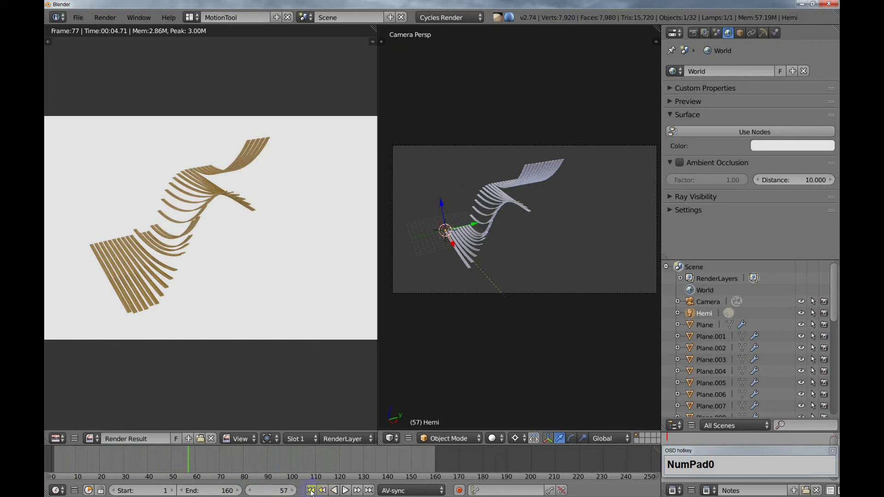
left_click(311, 490)
left_click(345, 491)
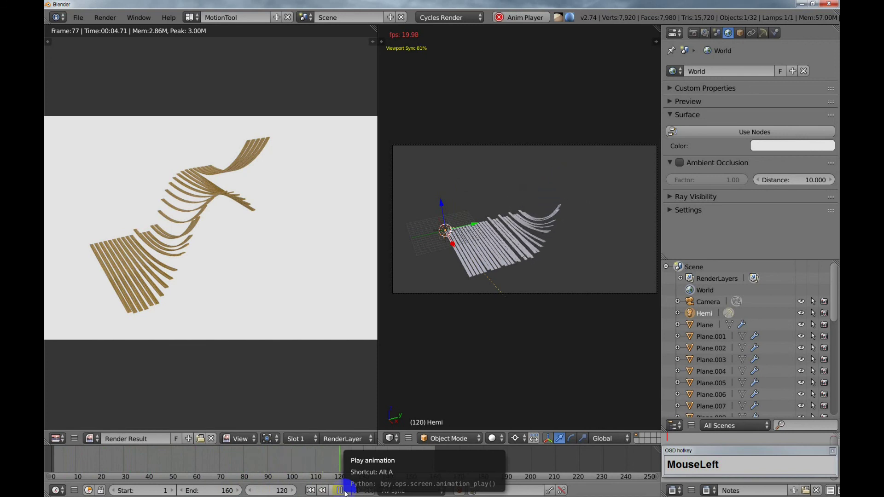
left_click(345, 491)
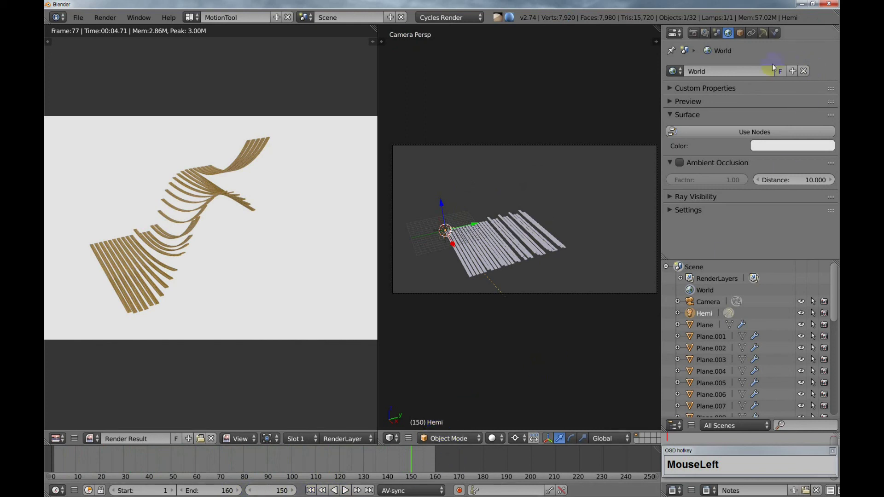
Create a folder named aSDASd in MotionTool Projects and set it as the render output path.
left_click(692, 33)
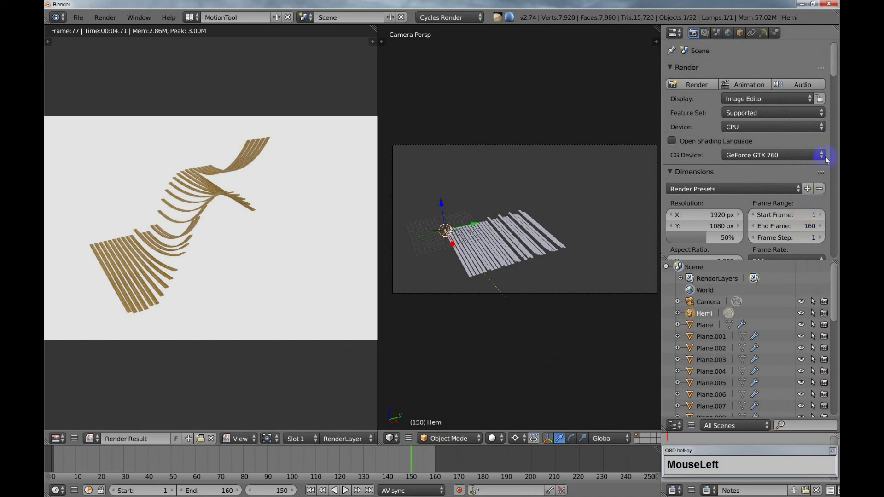
left_click_drag(833, 73, 832, 99)
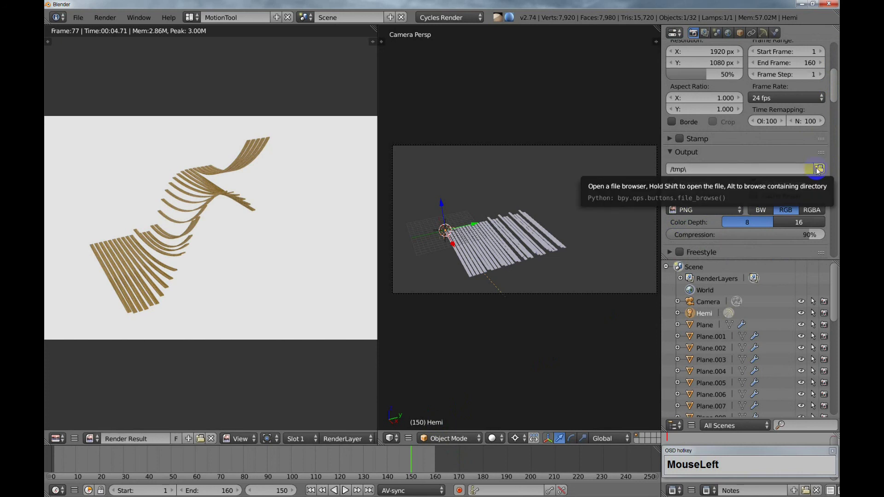
left_click(818, 170)
left_click(171, 33)
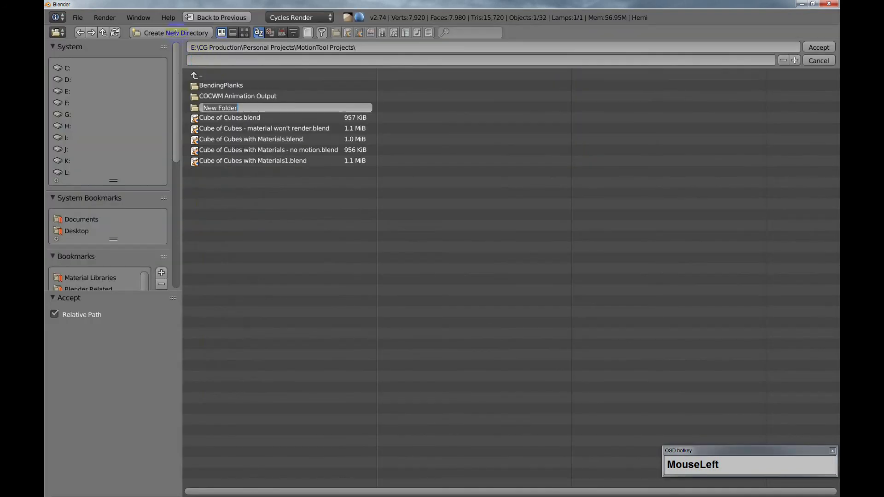
type("aSDASd")
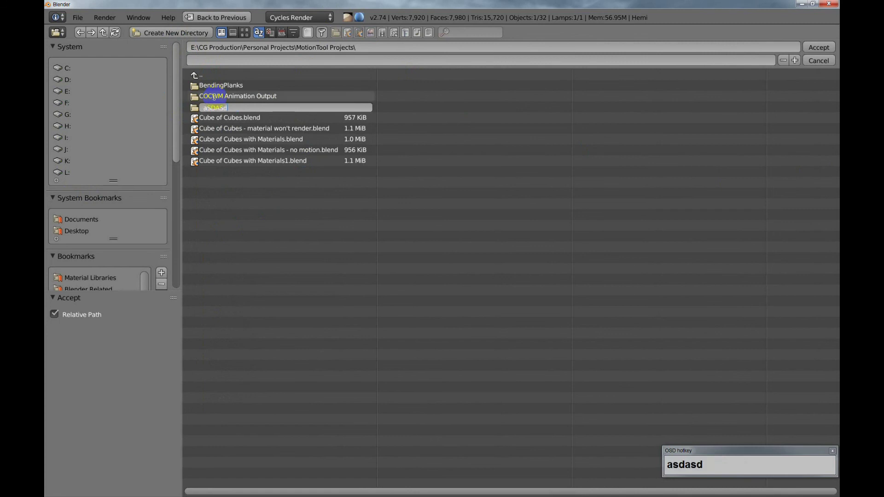
left_click(283, 196)
left_click(209, 87)
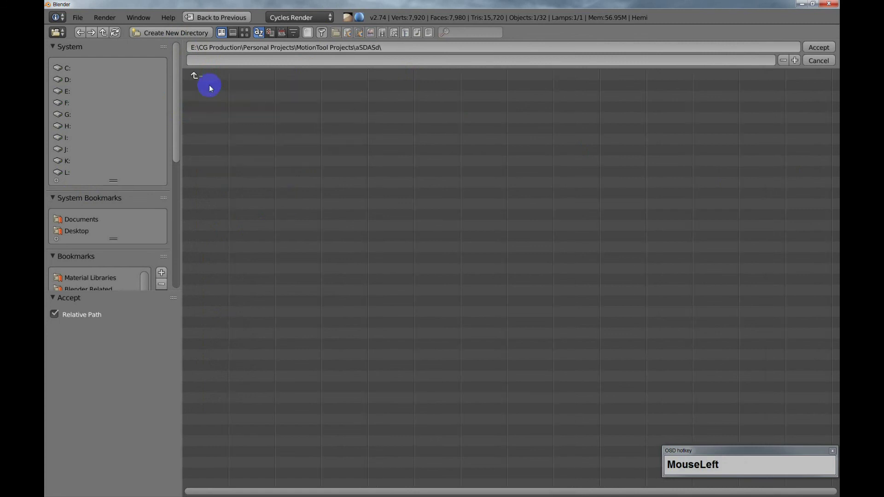
left_click(818, 47)
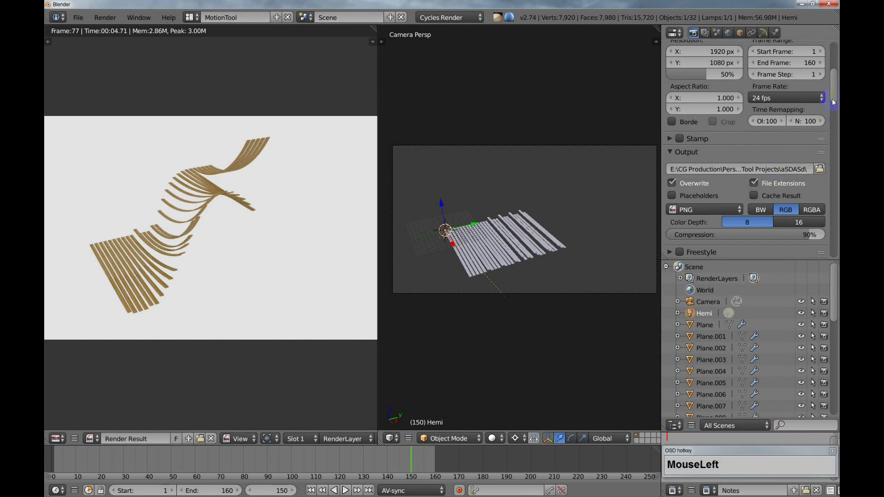
Set the render device to GPU Compute using GeForce GTX 760 (2x).
left_click_drag(835, 92, 835, 69)
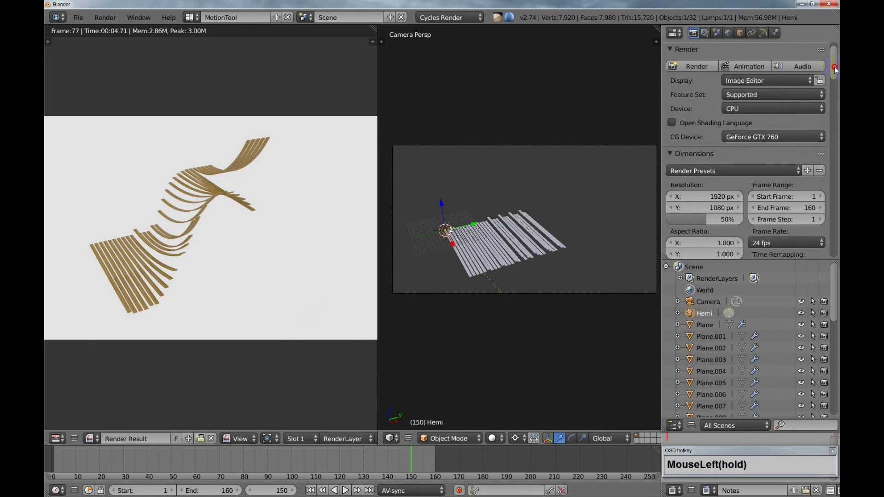
left_click_drag(836, 69, 835, 73)
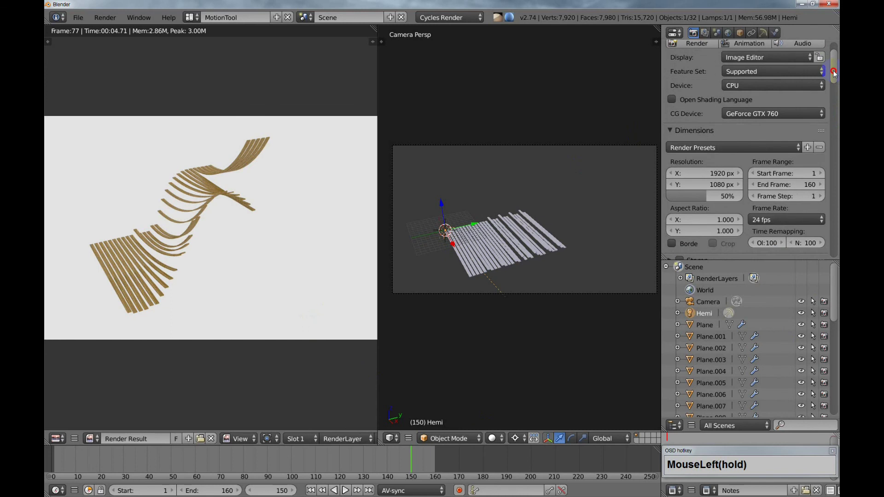
left_click_drag(834, 73, 836, 66)
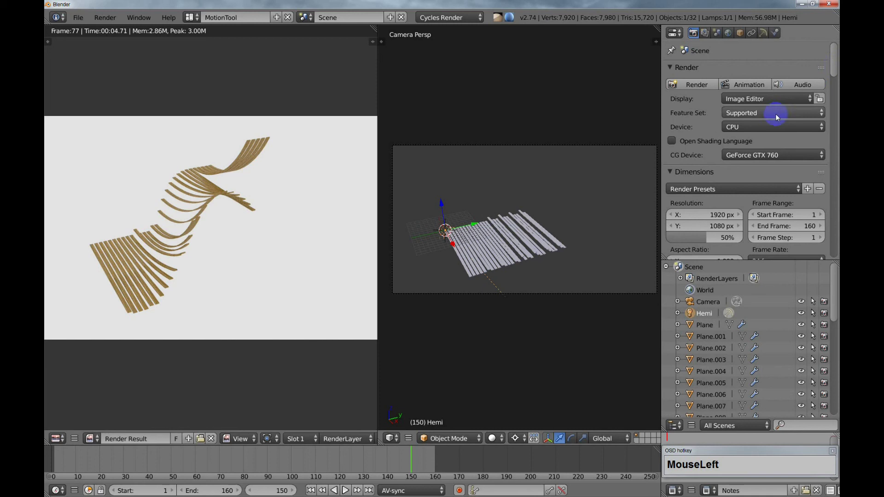
left_click(750, 128)
left_click(751, 101)
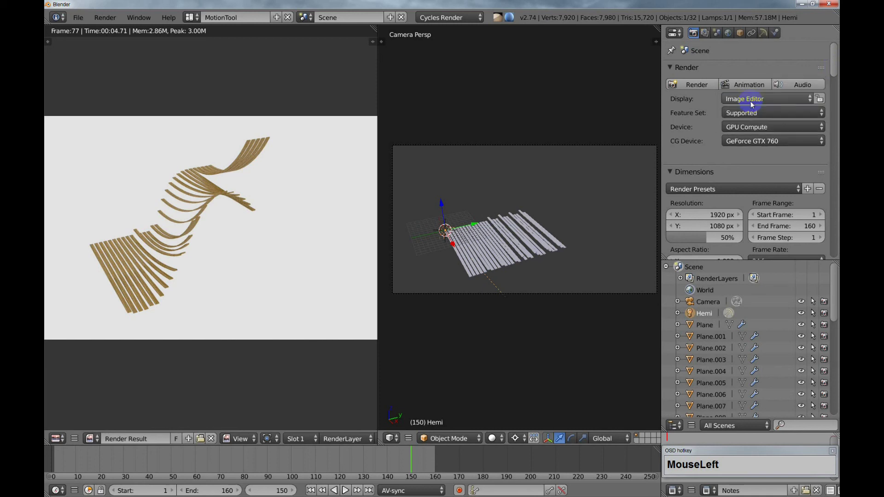
left_click(742, 140)
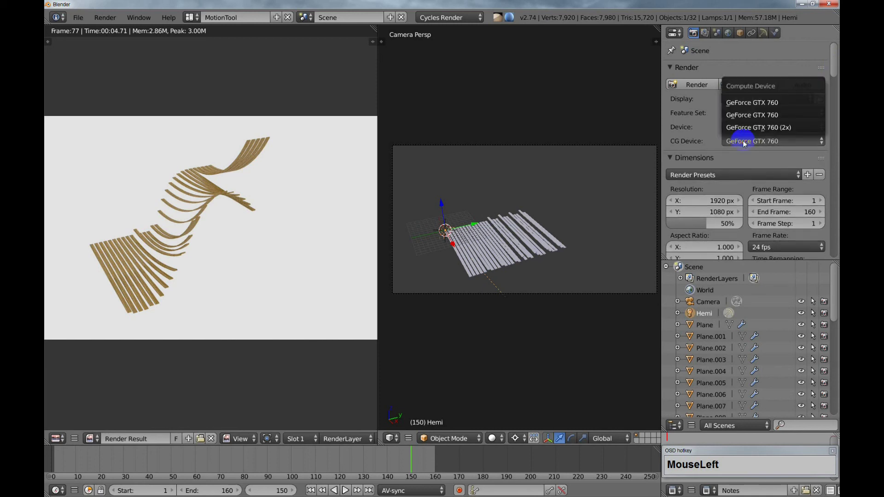
left_click(779, 127)
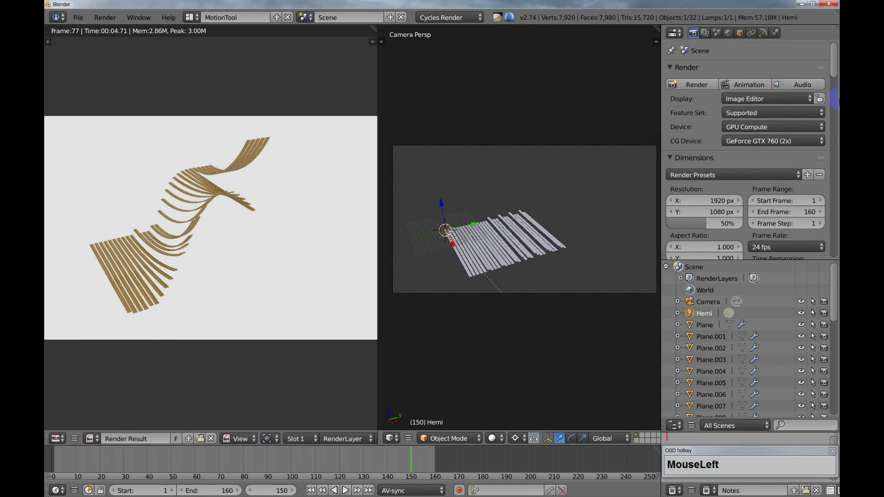
Render the full animation as PNG frames into the output folder.
left_click_drag(834, 66, 838, 40)
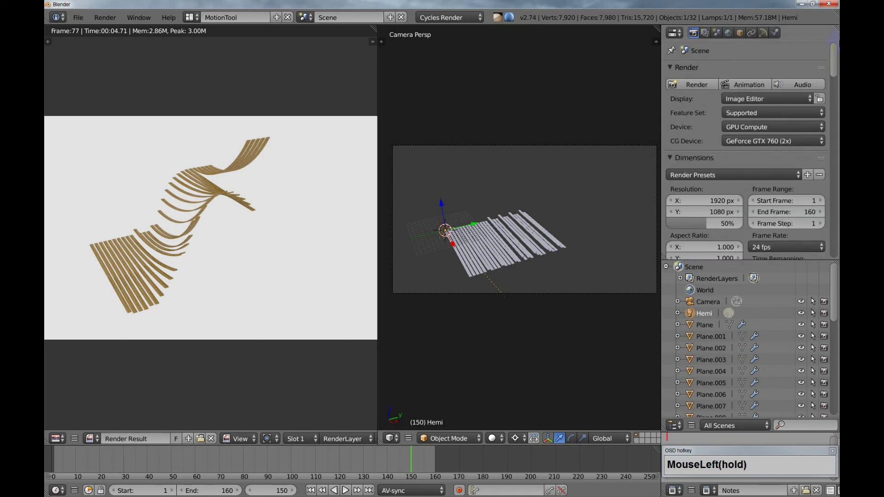
left_click(741, 87)
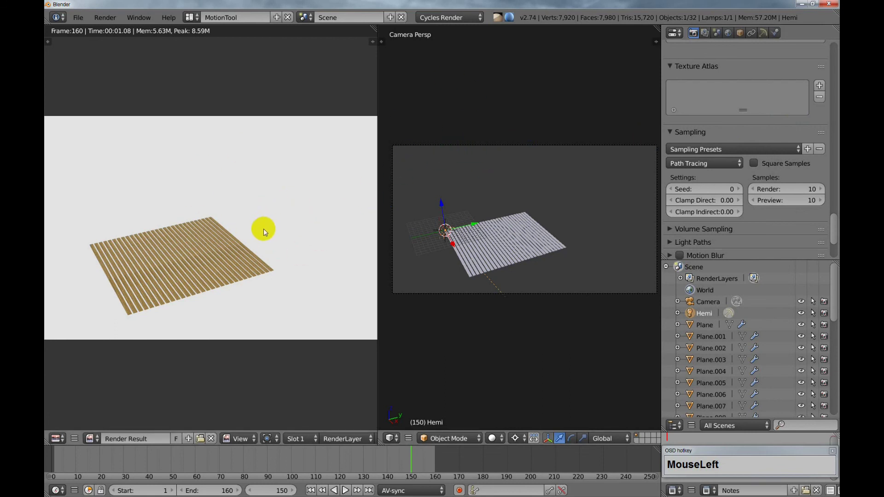
left_click_drag(833, 225, 837, 49)
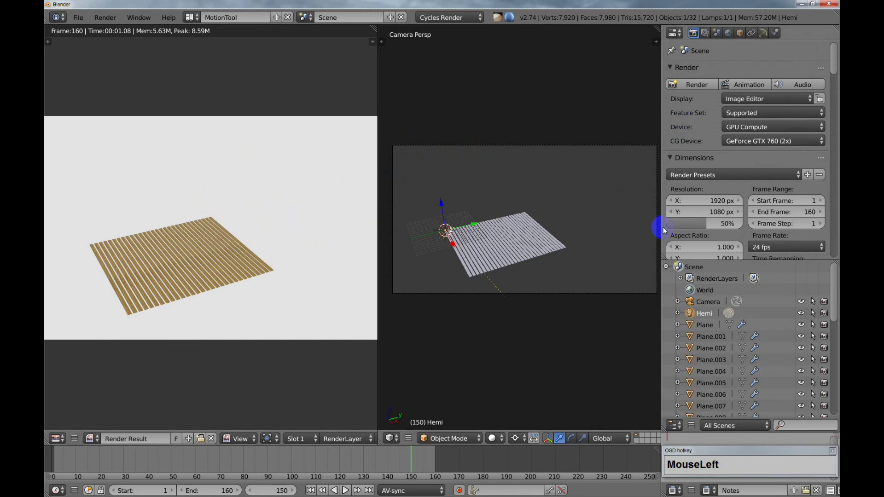
Switch to the Video Editing layout and add all PNG frames from the aSDASd folder as an image strip from frame 1 to 160.
left_click(192, 17)
left_click(203, 115)
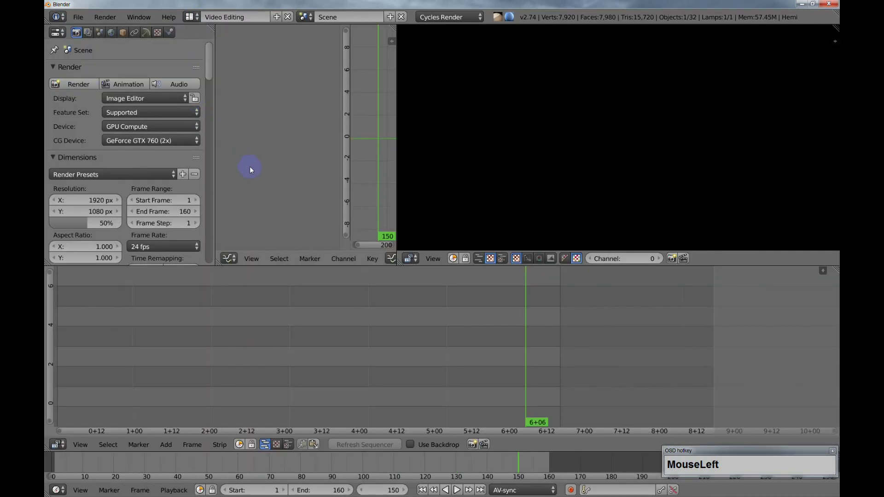
left_click(189, 444)
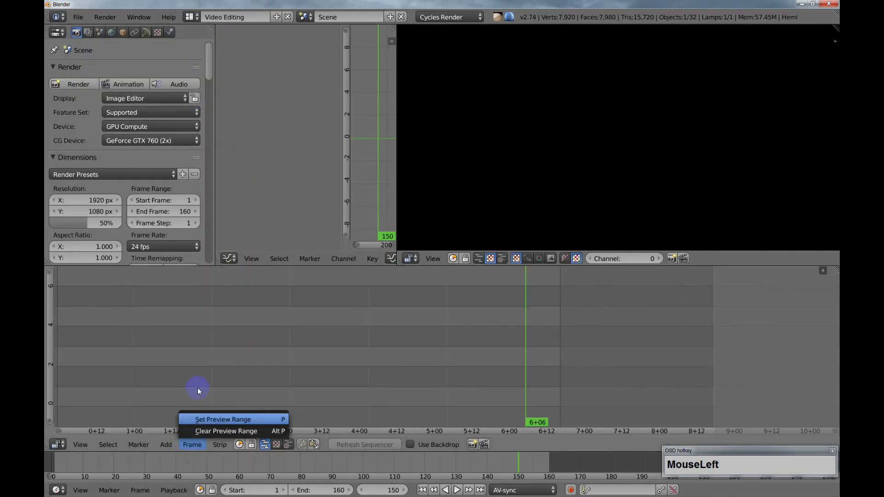
left_click(167, 444)
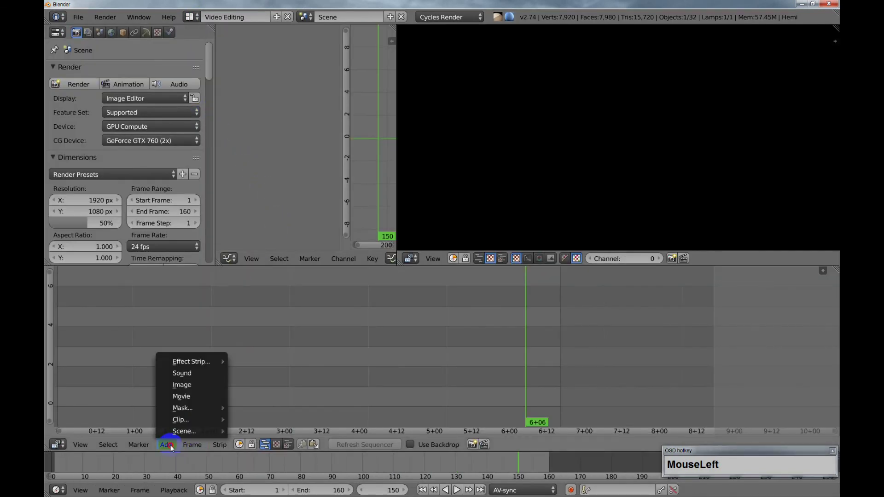
left_click(185, 386)
left_click(212, 86)
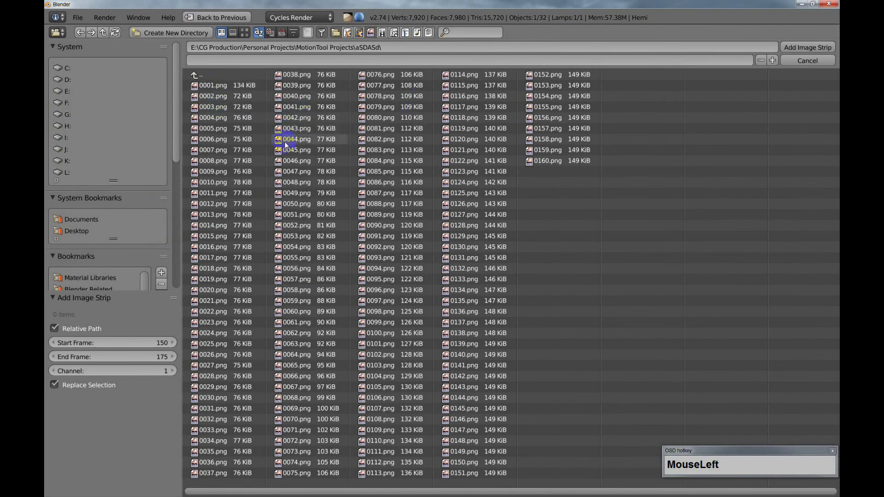
key("a")
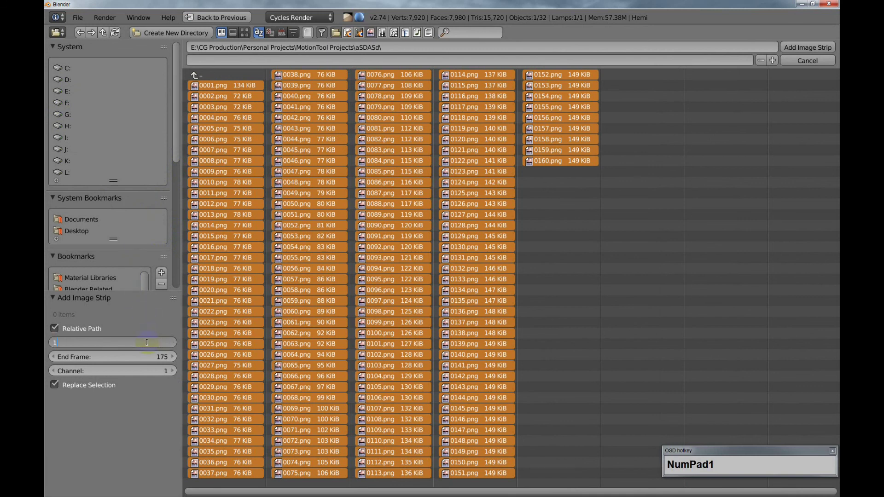
left_click(157, 354)
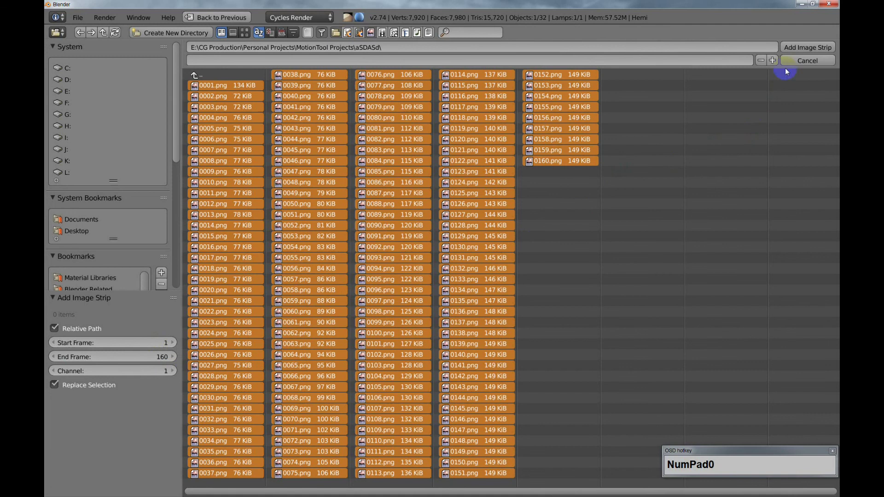
left_click(793, 48)
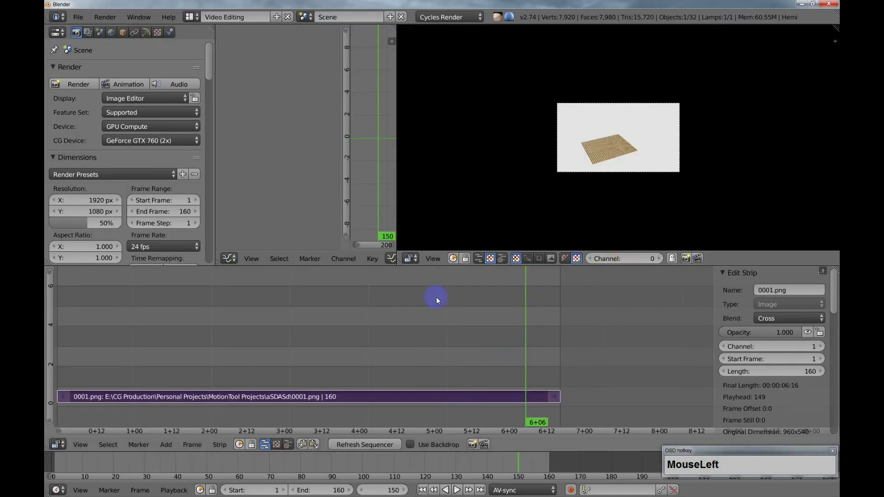
Render the image strip as an H.264 video and play 0001-0160.avi in VLC media player.
left_click_drag(208, 51, 208, 101)
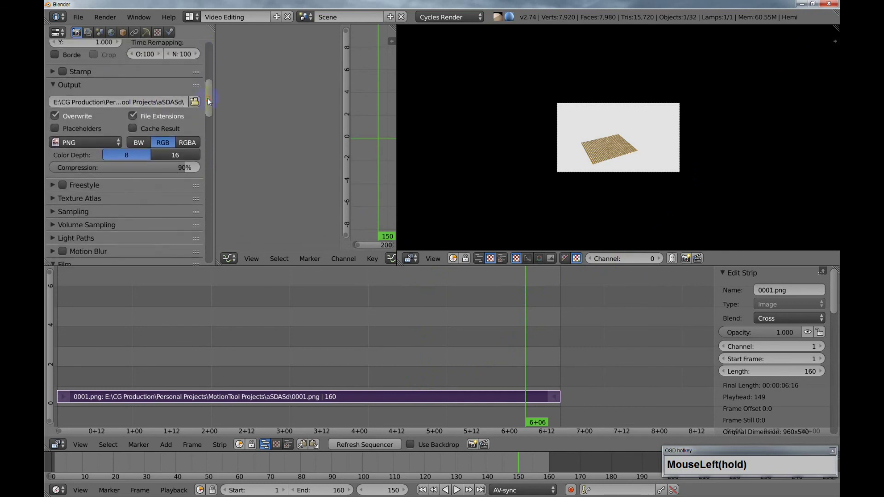
left_click(88, 141)
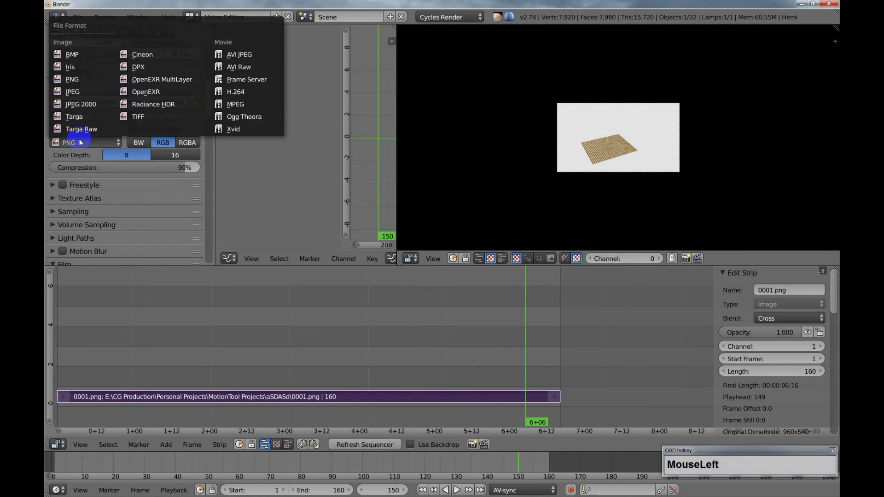
left_click(225, 94)
left_click_drag(208, 101, 215, 45)
left_click(118, 85)
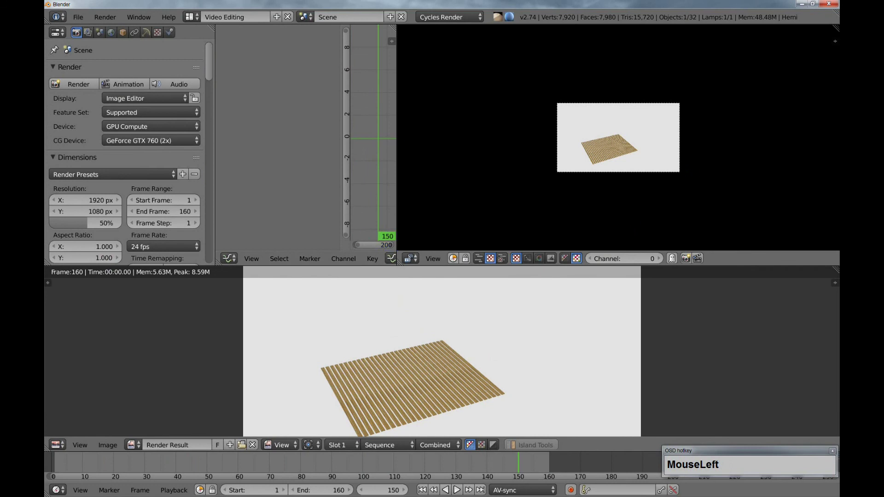
left_click_drag(46, 30, 368, 2)
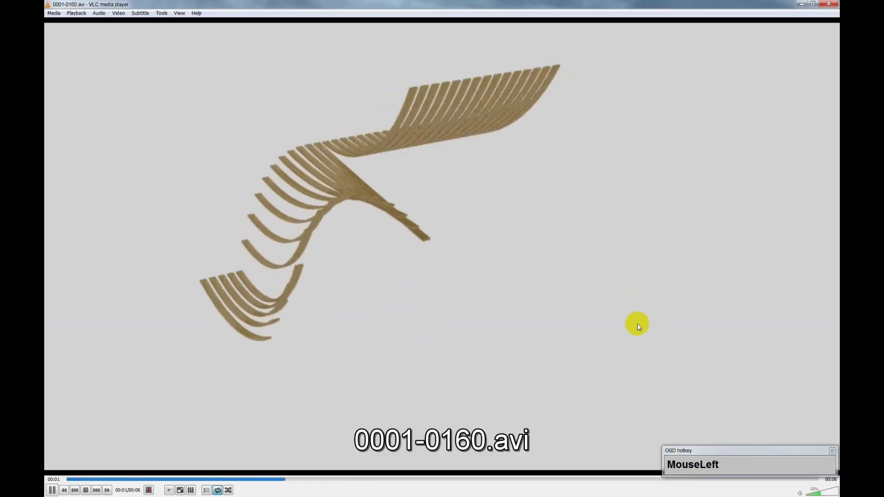